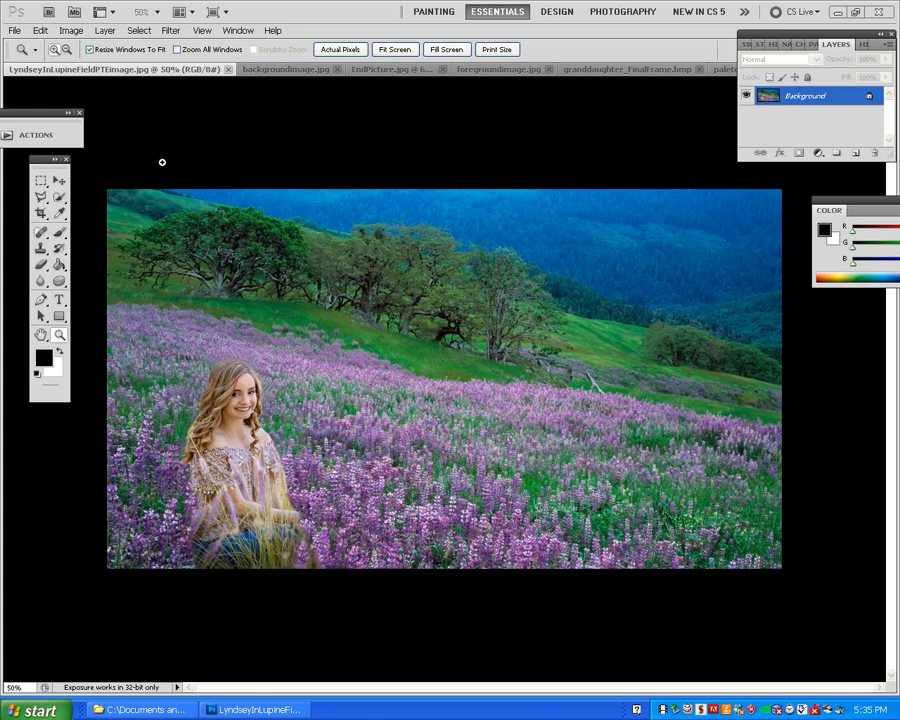
Step: Review backgroundimage.jpg with the blank canvas and EndPicture.jpg with the finished painting
click(276, 70)
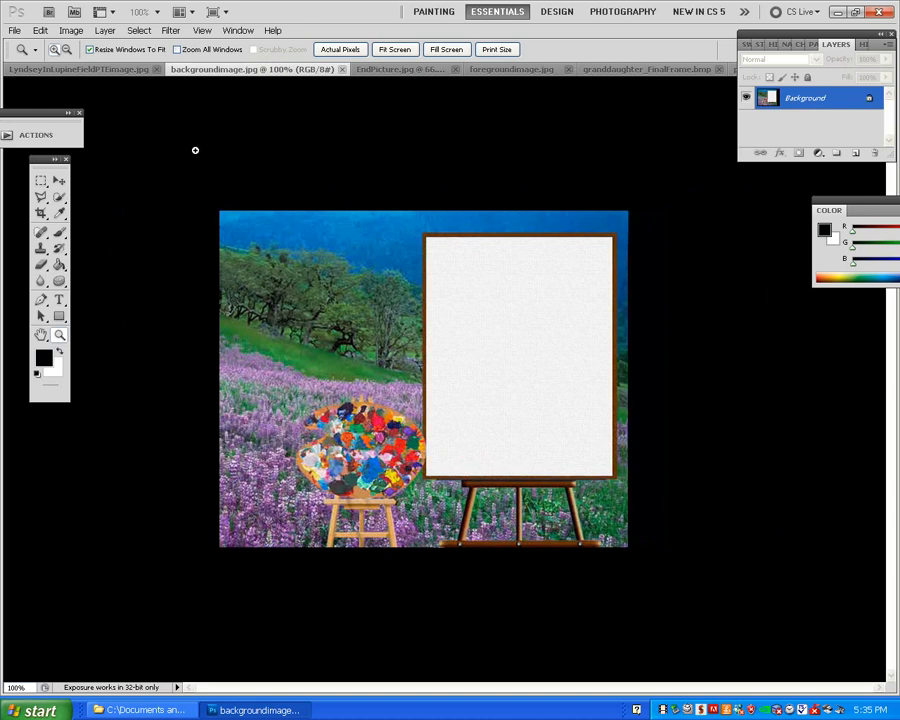
click(386, 70)
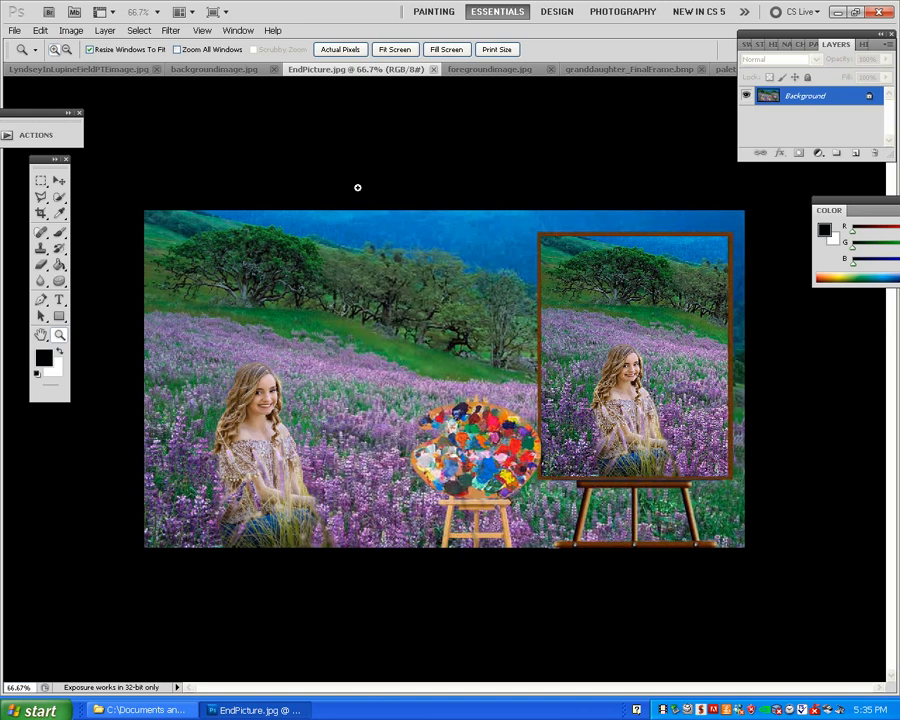
click(41, 213)
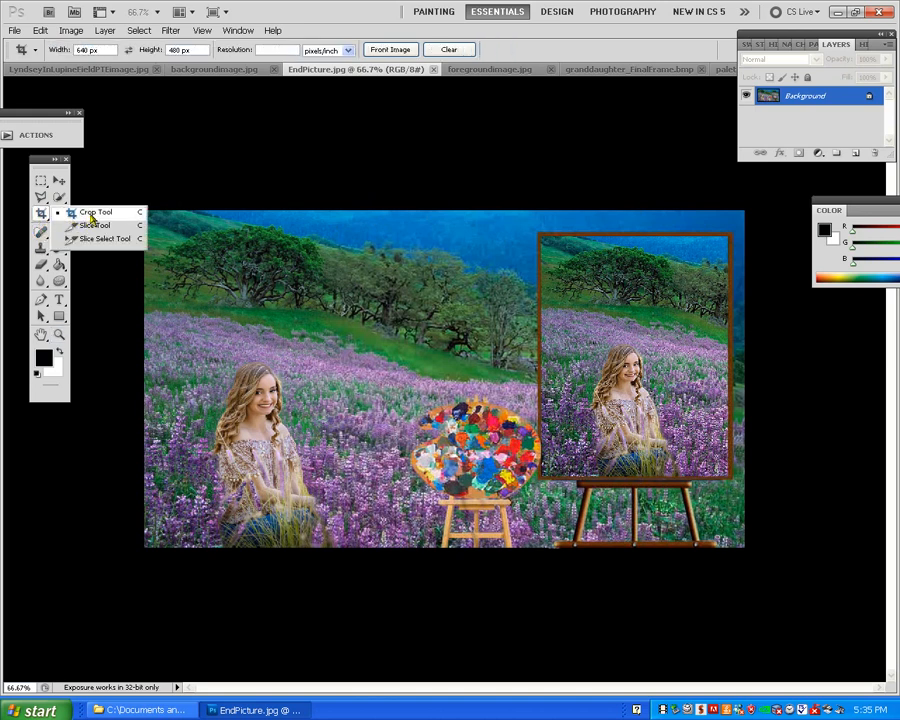
click(80, 213)
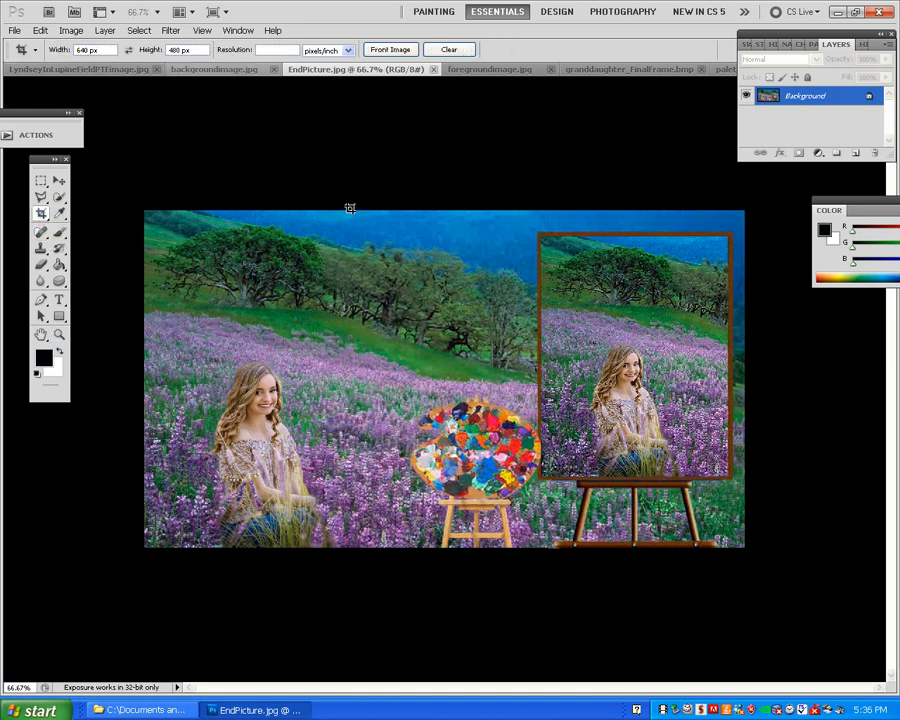
mouse_move(352, 204)
mouse_down()
mouse_move(504, 264)
mouse_move(683, 538)
mouse_move(800, 669)
mouse_move(749, 509)
mouse_move(790, 570)
mouse_move(785, 562)
mouse_up()
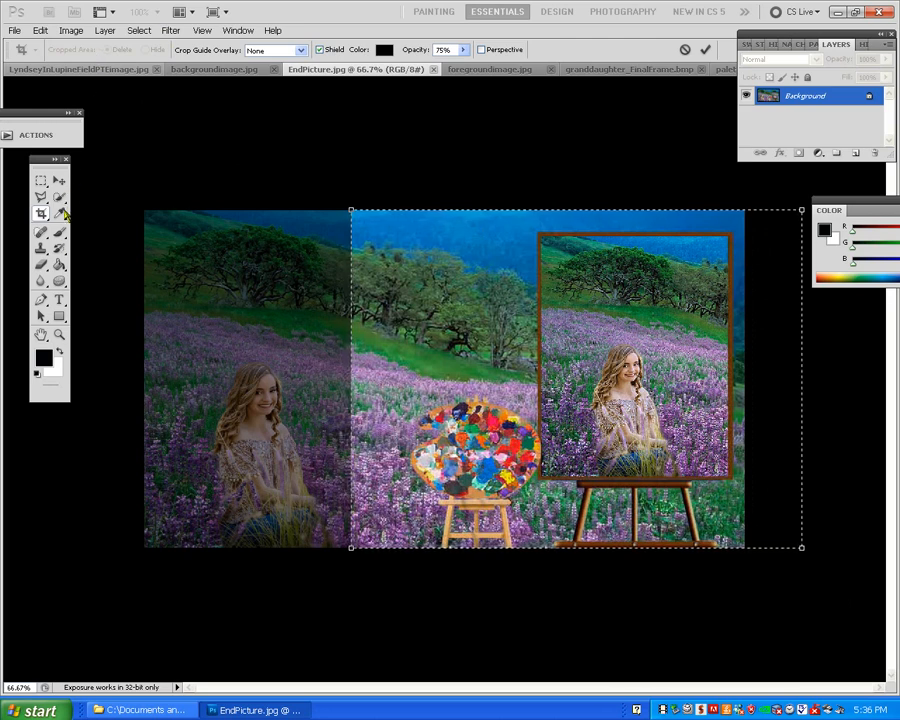
click(59, 337)
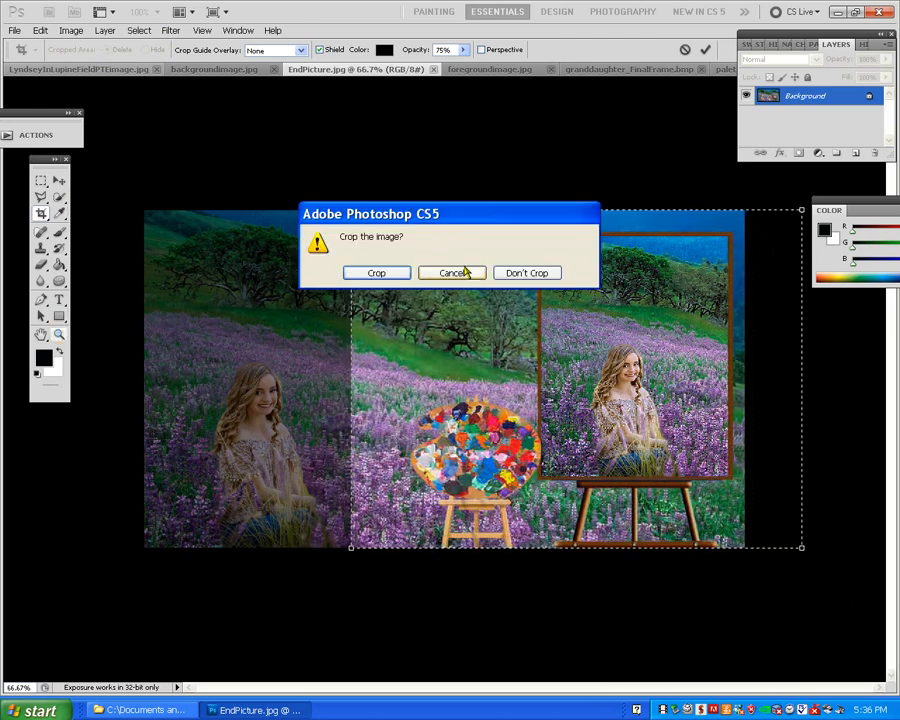
click(516, 272)
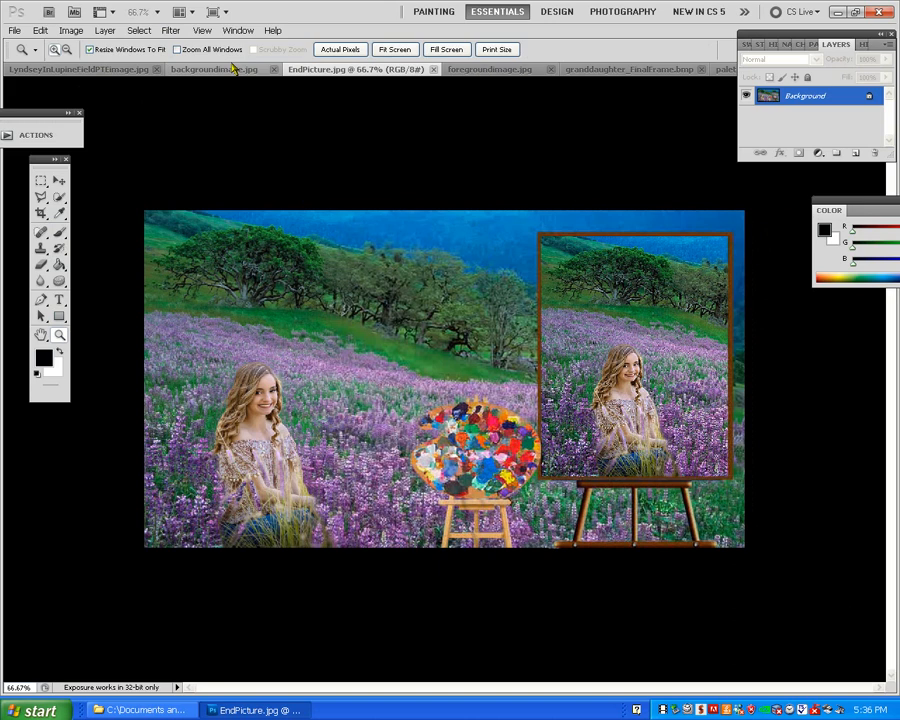
Step: Compare foregroundimage.jpg, backgroundimage.jpg, the final frame bitmap and the original lupine field portrait
click(487, 69)
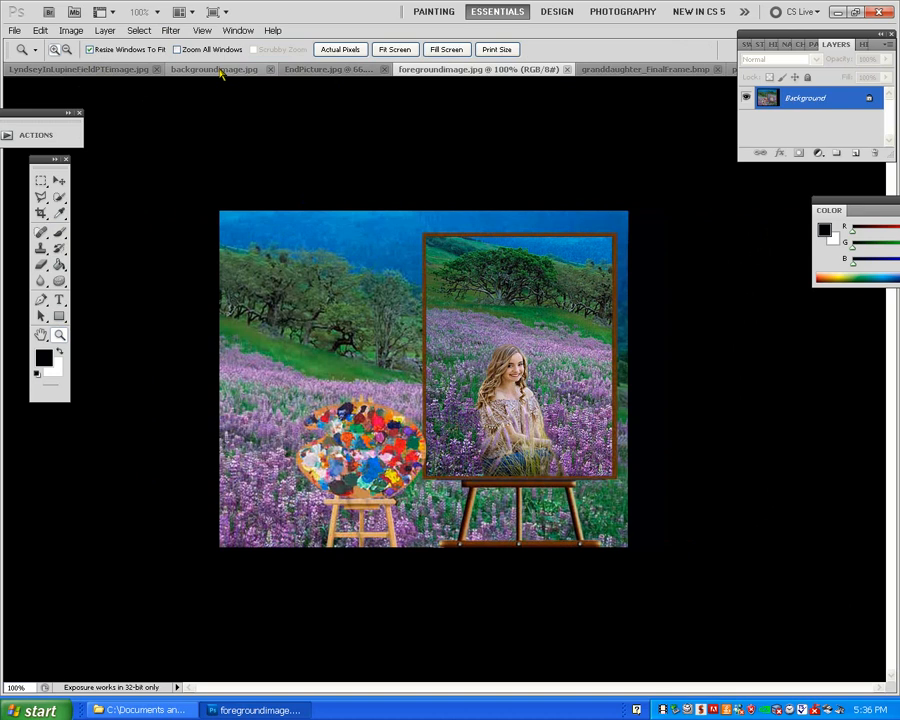
click(221, 72)
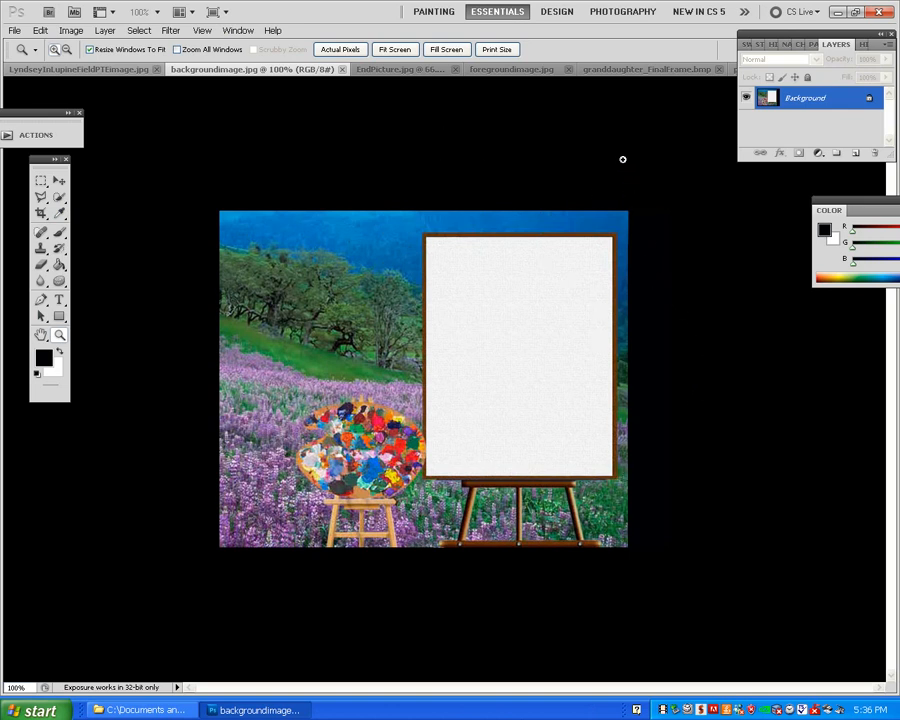
click(604, 70)
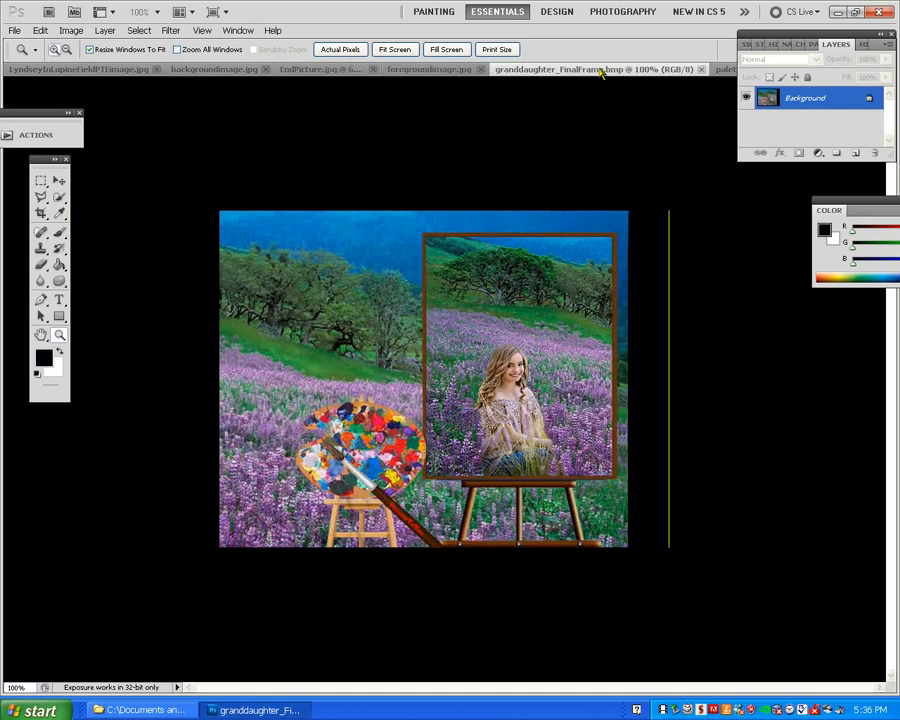
click(107, 69)
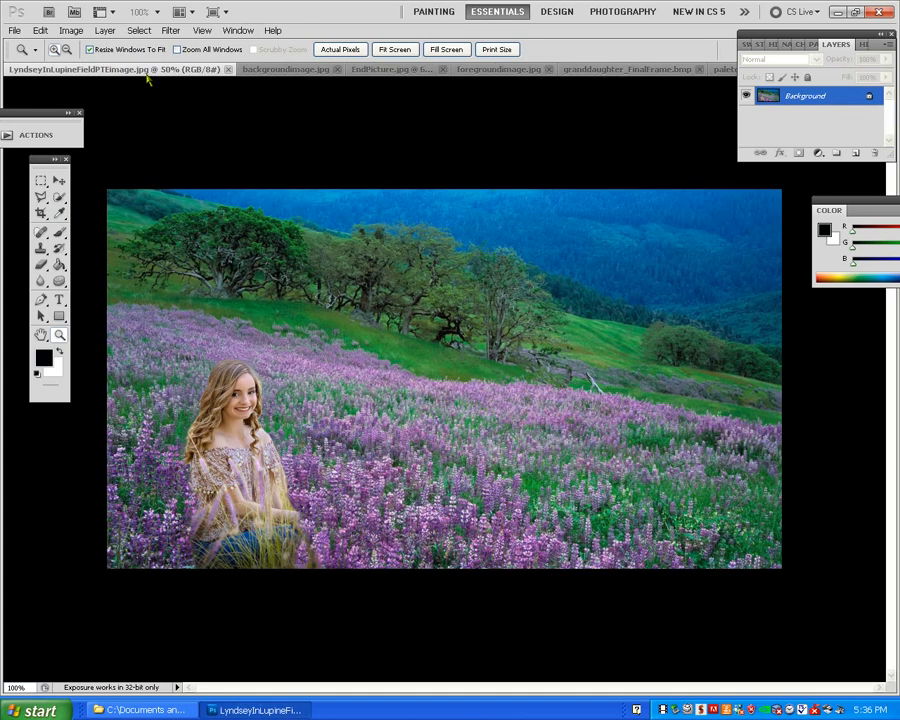
click(262, 70)
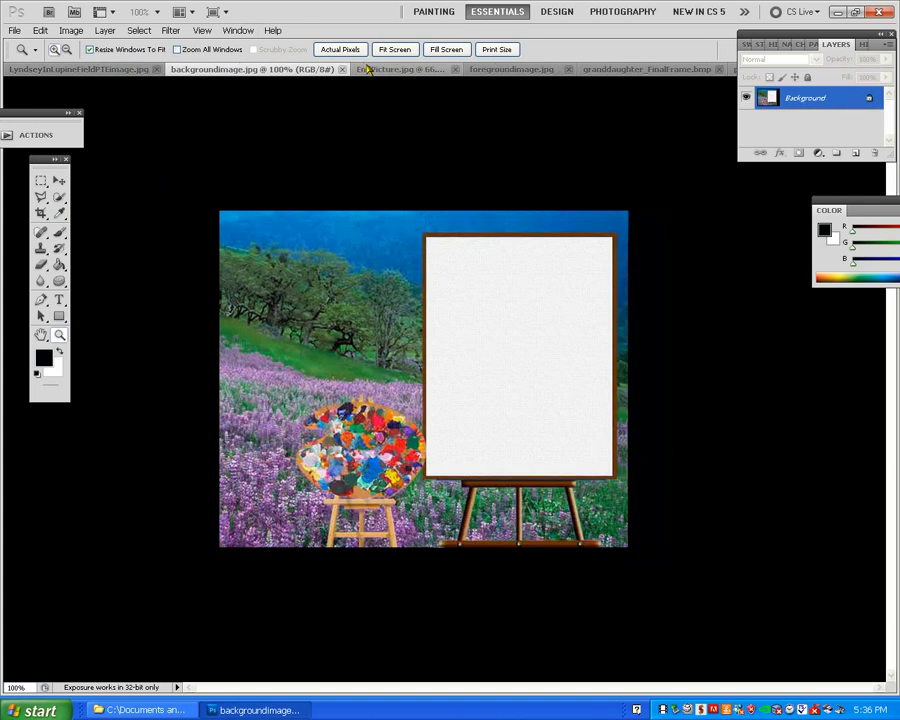
Step: Examine granddaughter_FinalFrame.bmp, the easel image paleteasef.png and the blank canvas whitecanvas640x480.jpg, moving the layer list out of the way
key(ctrl+plus)
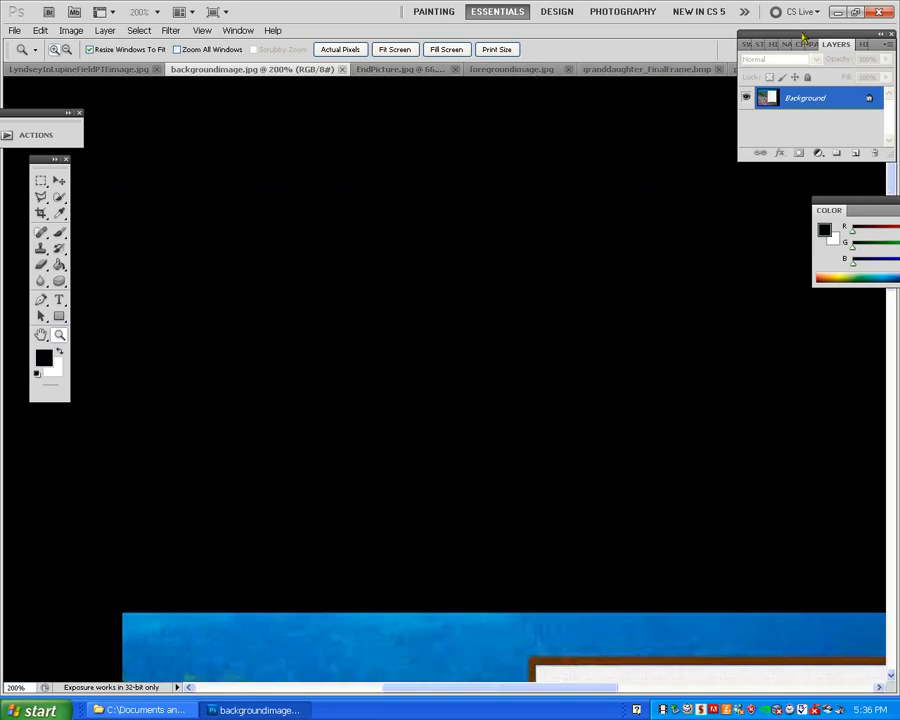
drag(807, 44, 663, 200)
click(661, 70)
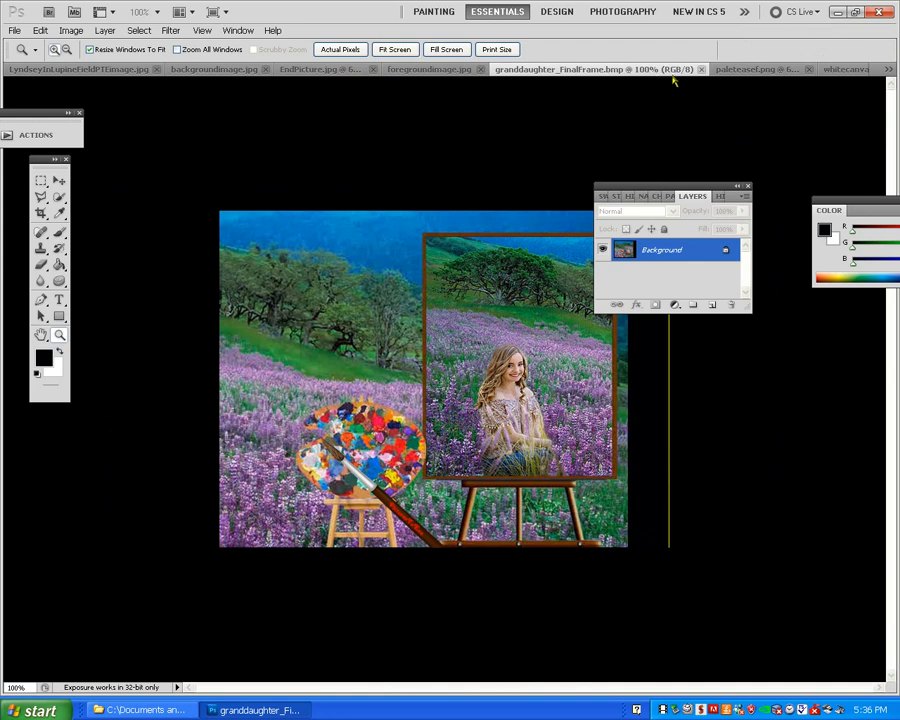
click(770, 70)
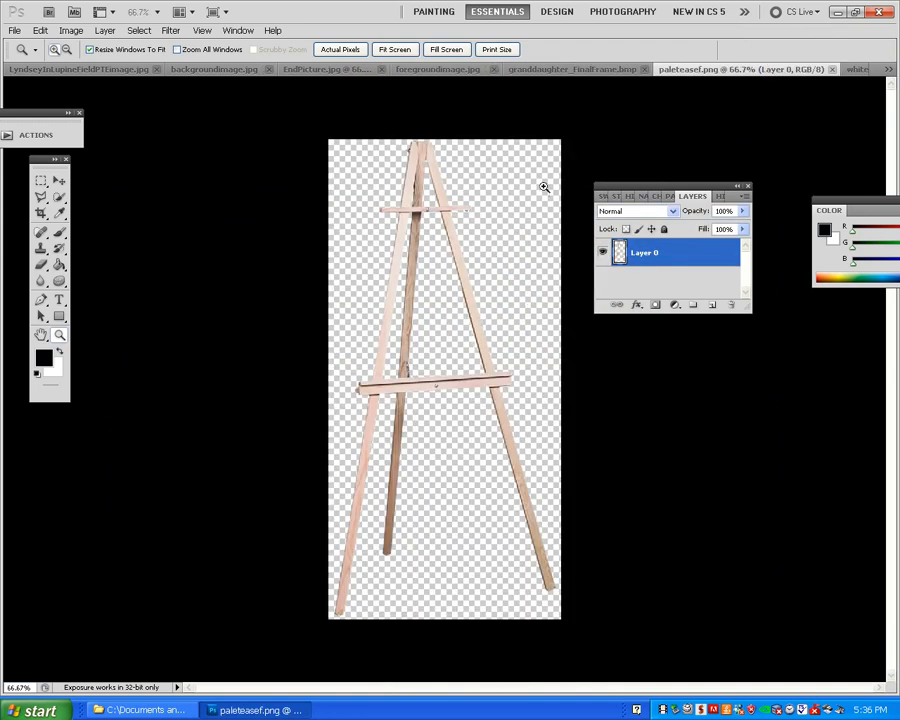
click(858, 70)
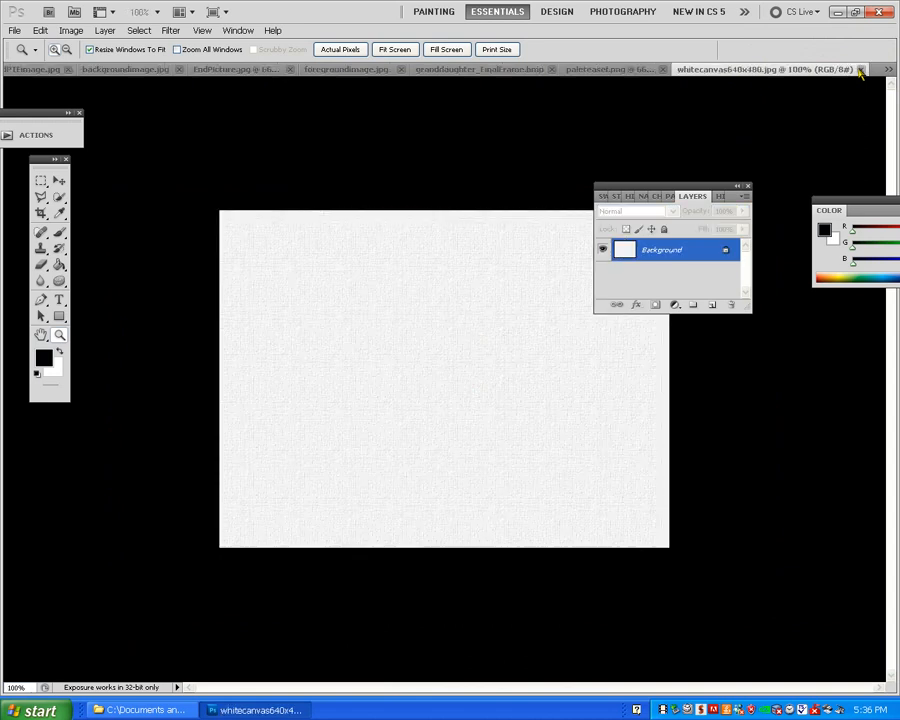
Step: Close Photoshop and the open folder window, and launch VisiSketchPro maximized from the desktop Effects folder
click(879, 13)
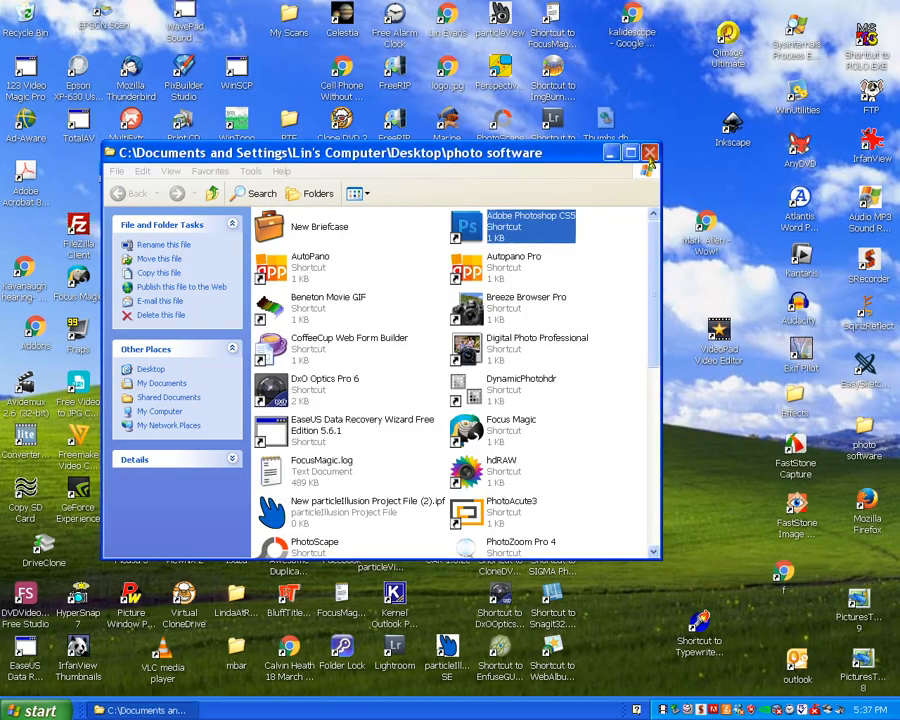
click(649, 153)
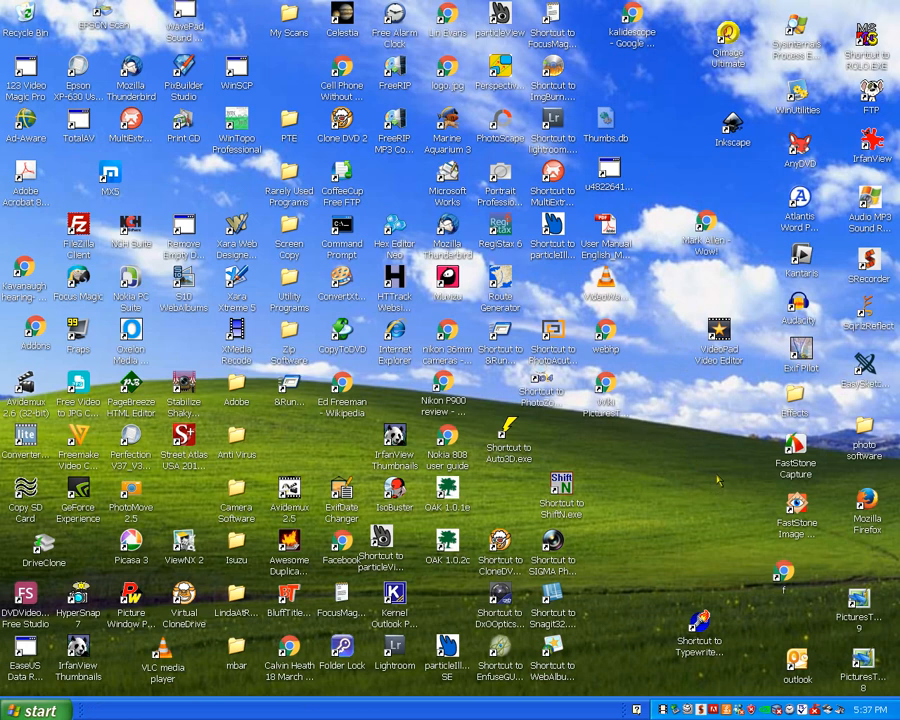
click(797, 398)
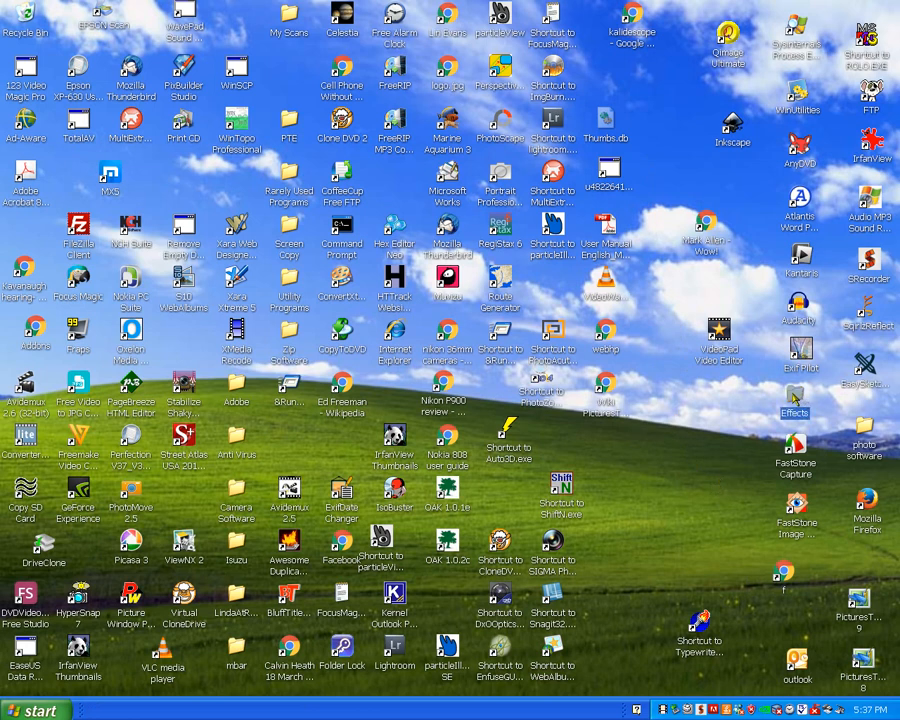
double_click(795, 396)
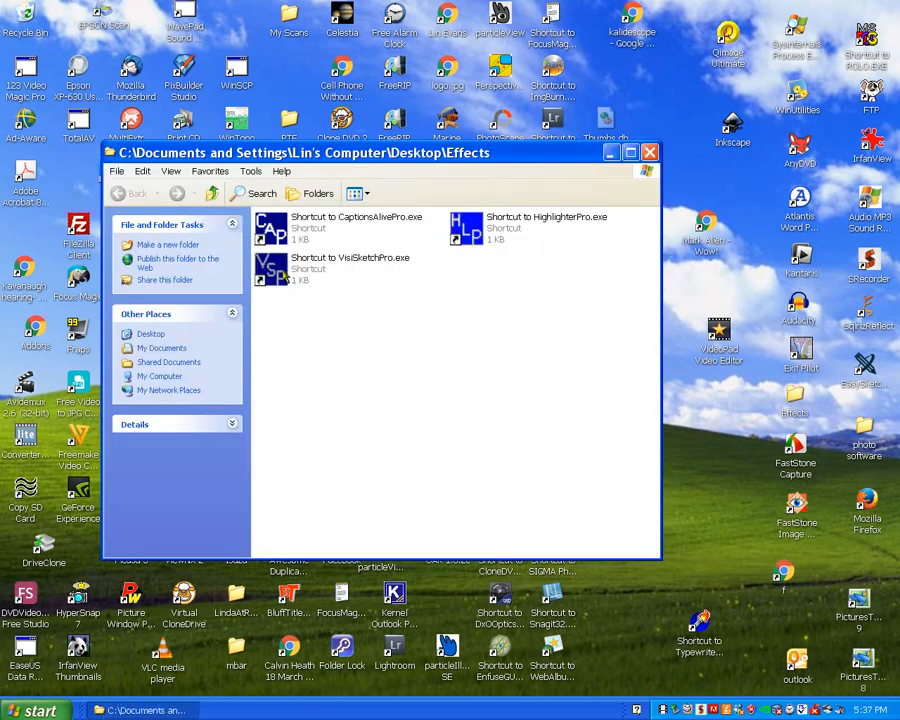
double_click(272, 268)
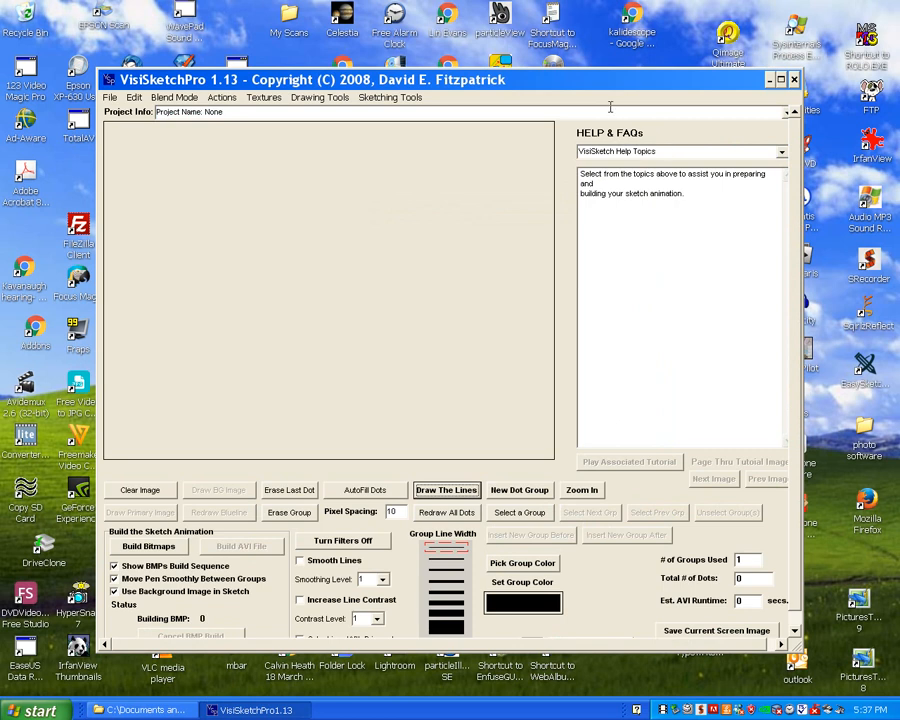
click(781, 80)
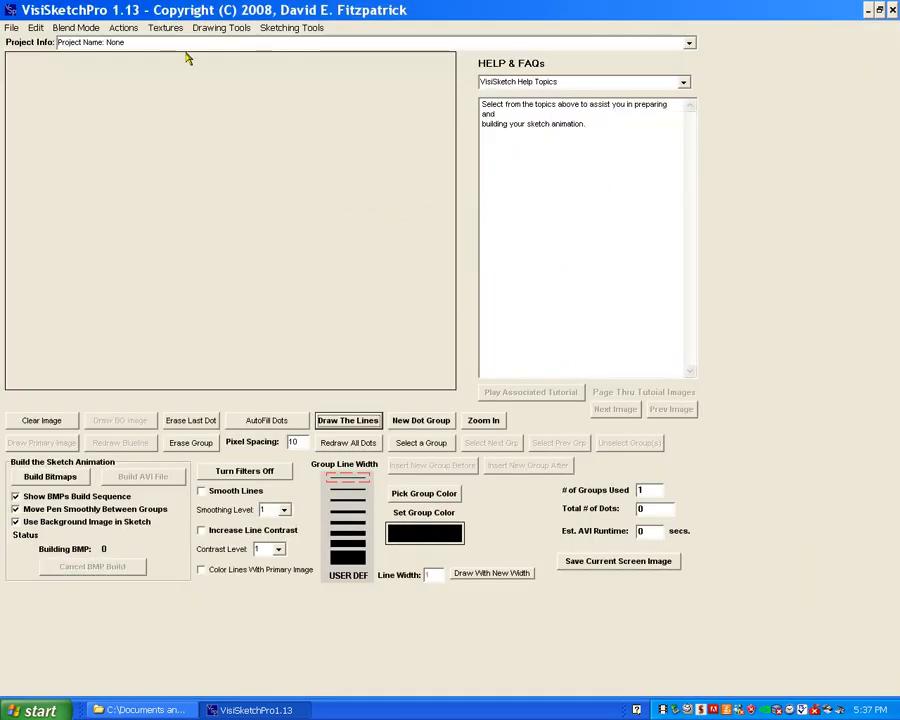
Step: Set the project name to granddaughter in the project info
click(110, 44)
click(105, 43)
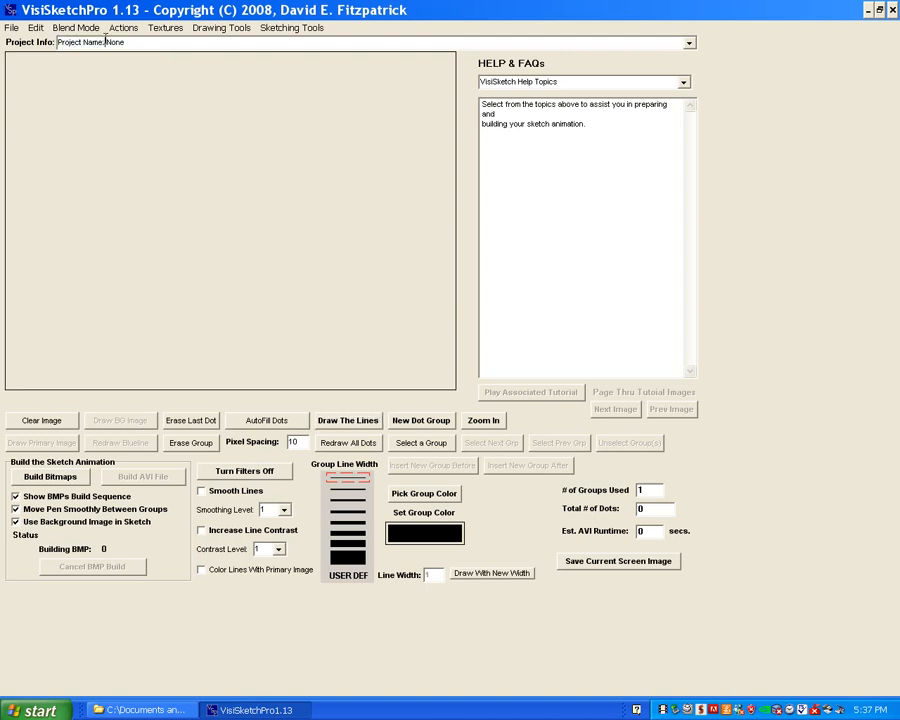
drag(111, 43, 161, 44)
double_click(110, 43)
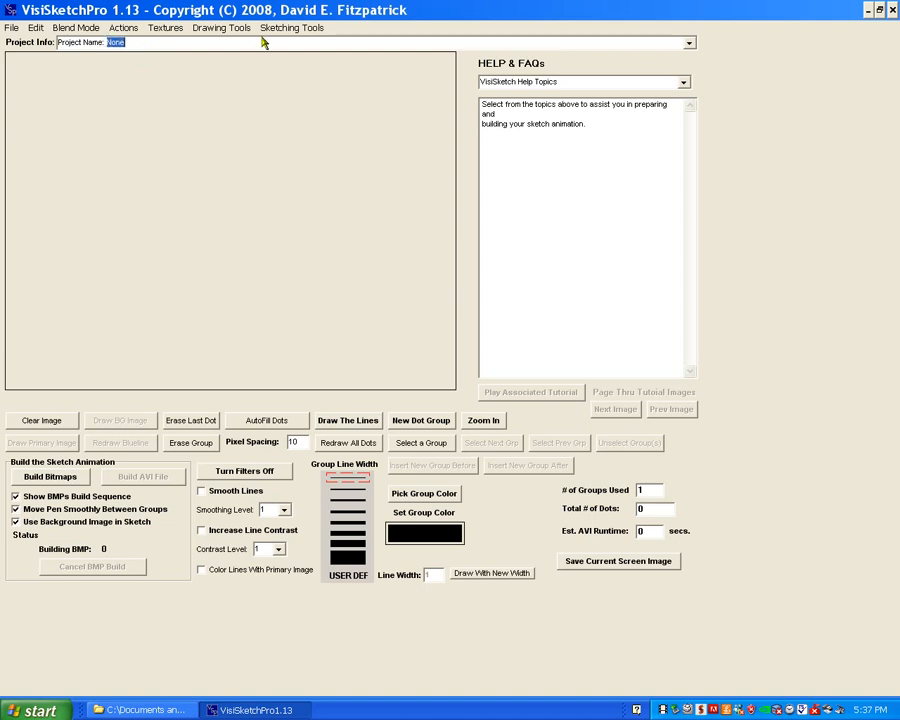
text(gtsn)
key(BackSpace)
key(BackSpace)
text(ra)
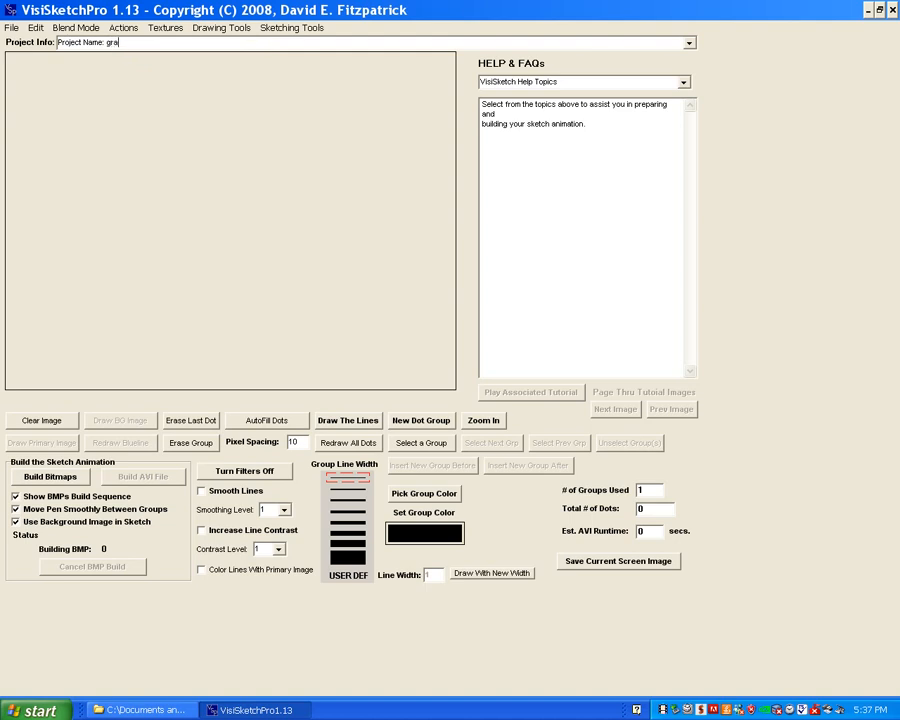
text(nddaughter)
Step: Enable smooth lines, increased line contrast and coloring lines with the primary image
click(201, 491)
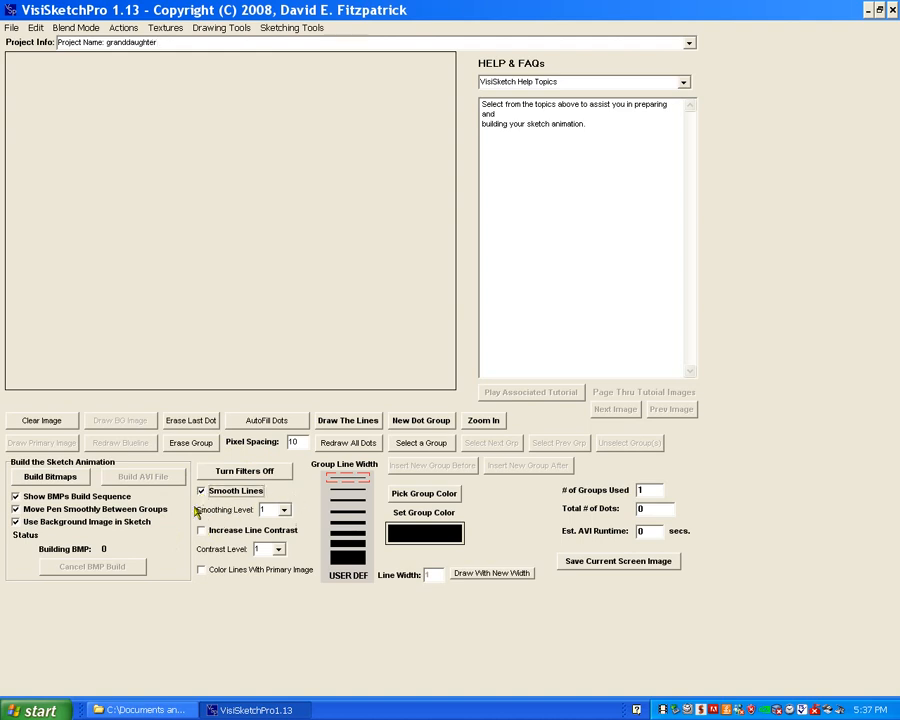
click(202, 532)
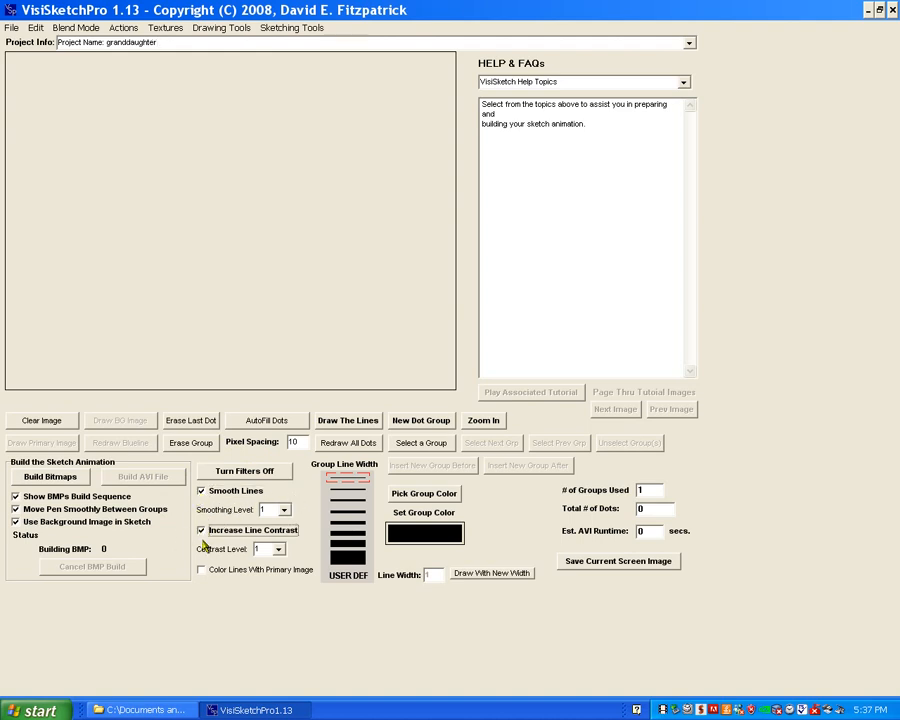
click(201, 570)
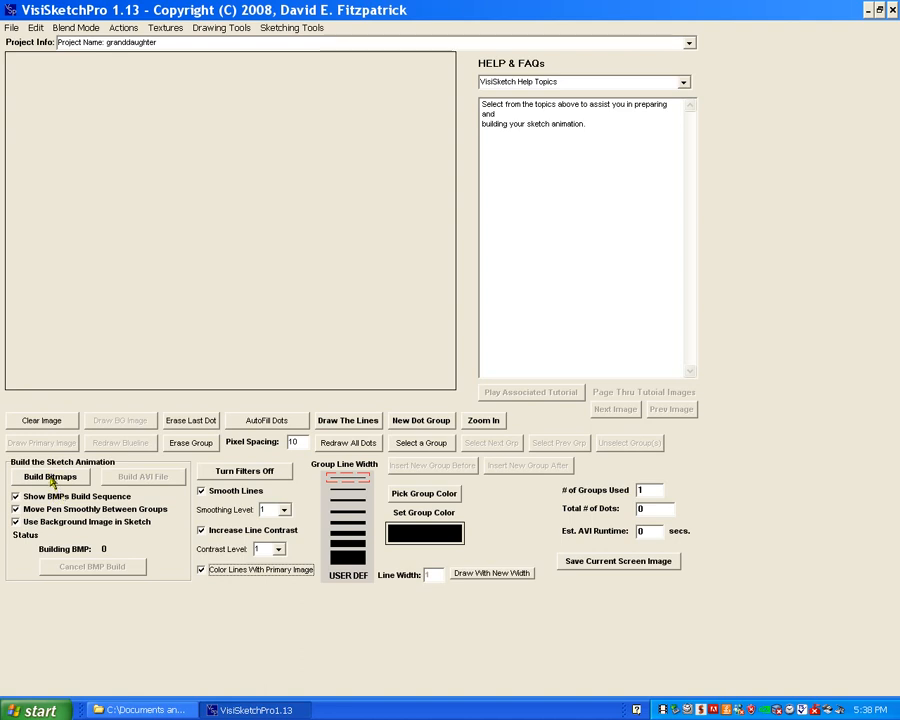
Step: Load backgroundimage.jpg from the AVisiSketchTutorial folder as the background image
click(9, 28)
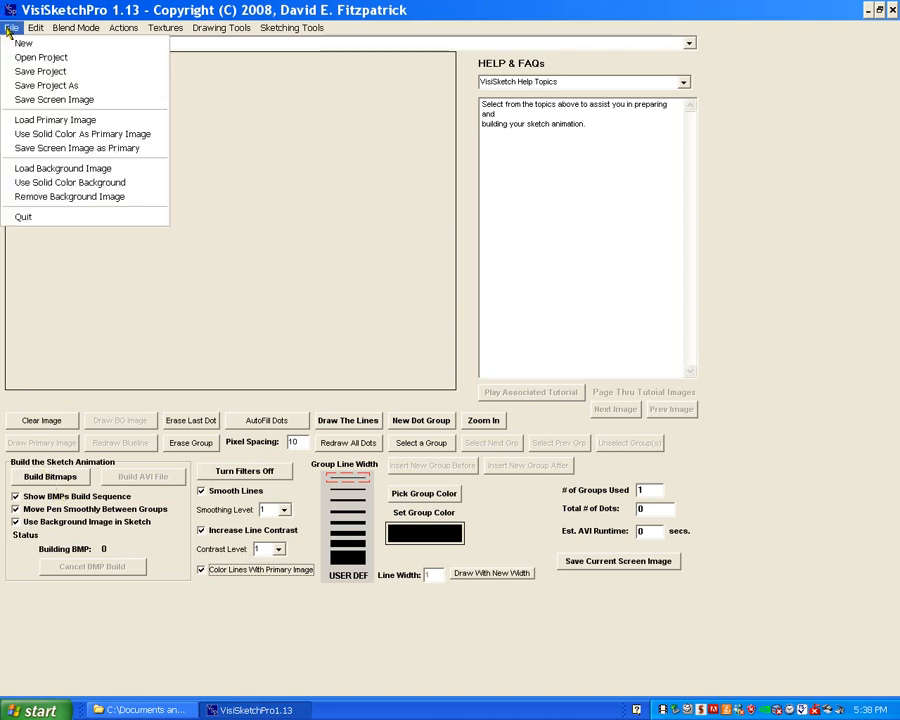
click(25, 168)
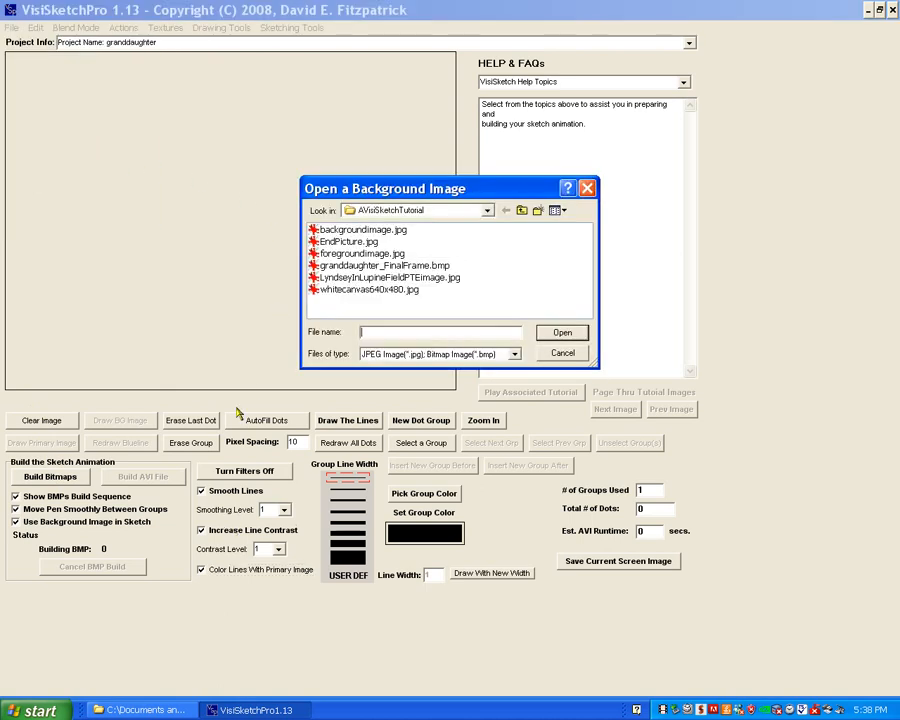
double_click(352, 232)
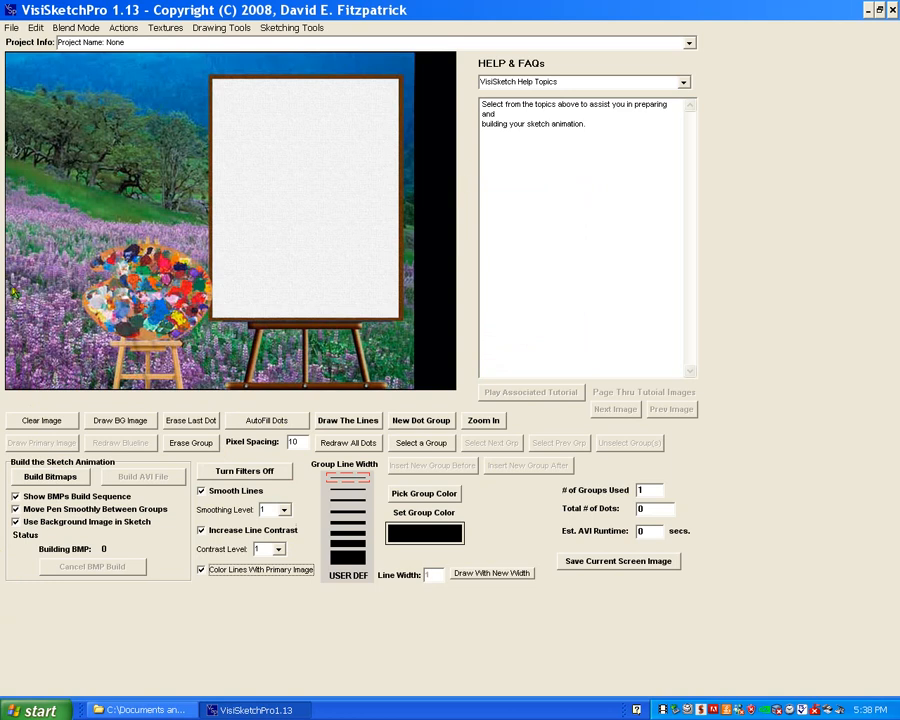
Step: Load foregroundimage.jpg from the AVisiSketchTutorial folder as the primary image
click(9, 26)
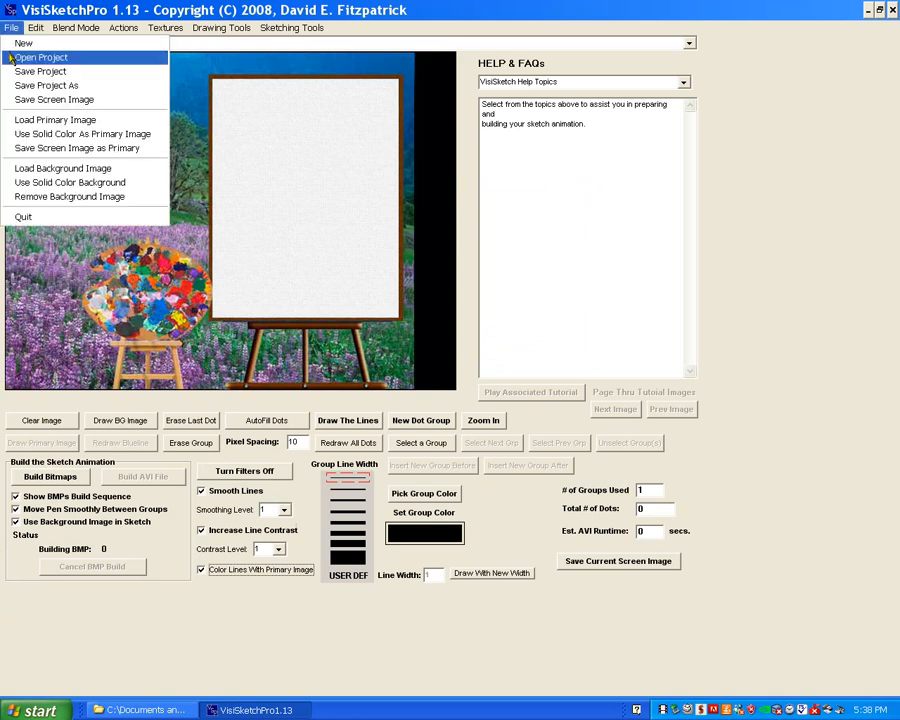
click(20, 120)
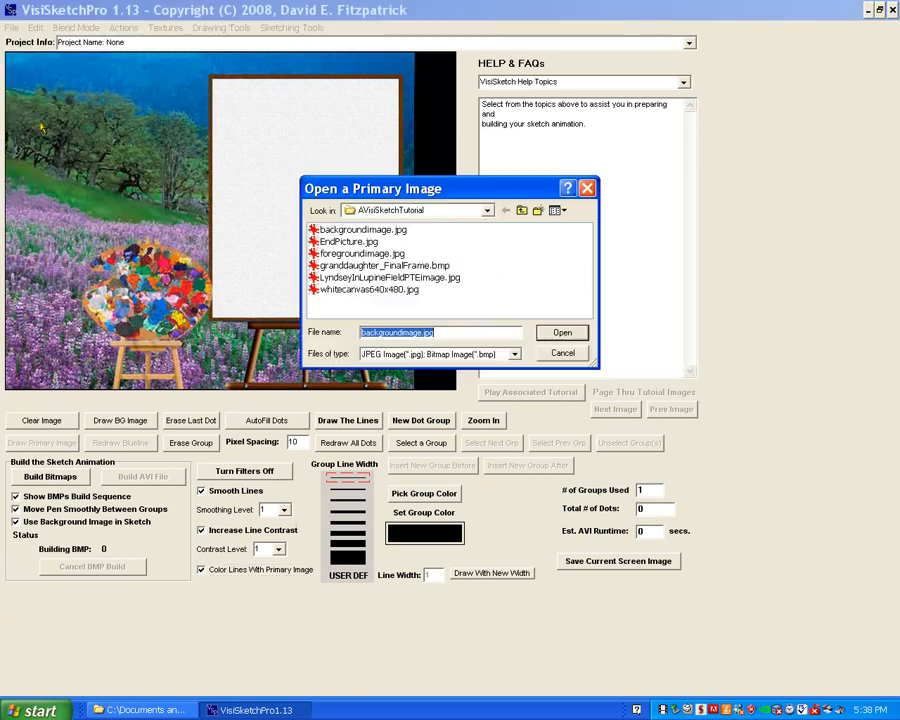
double_click(351, 262)
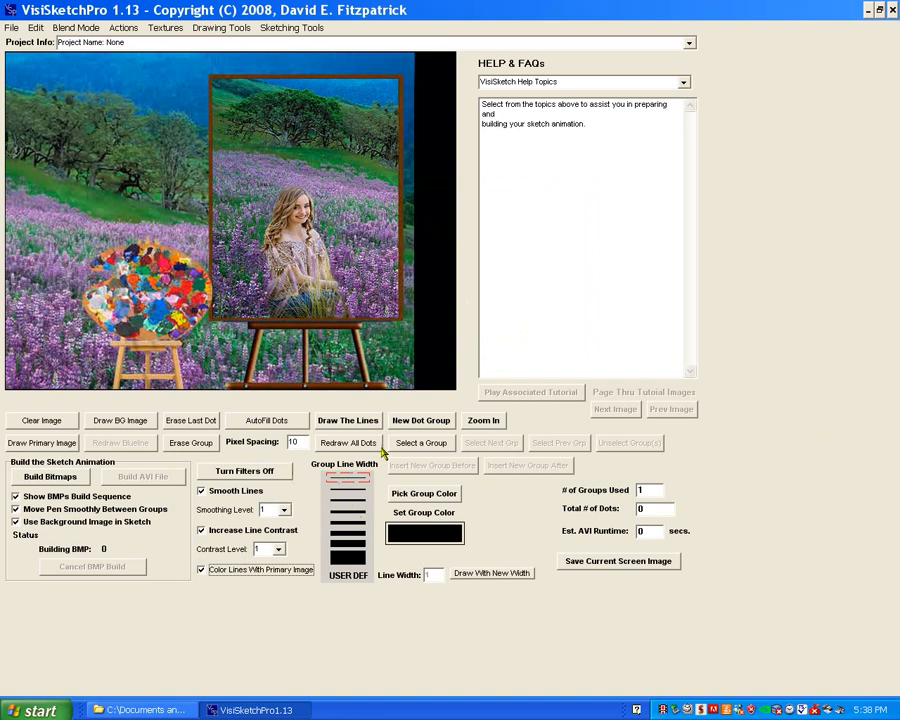
Step: Start a new dot group with the thinnest line width and choose a drawing tool for it
click(347, 481)
click(415, 424)
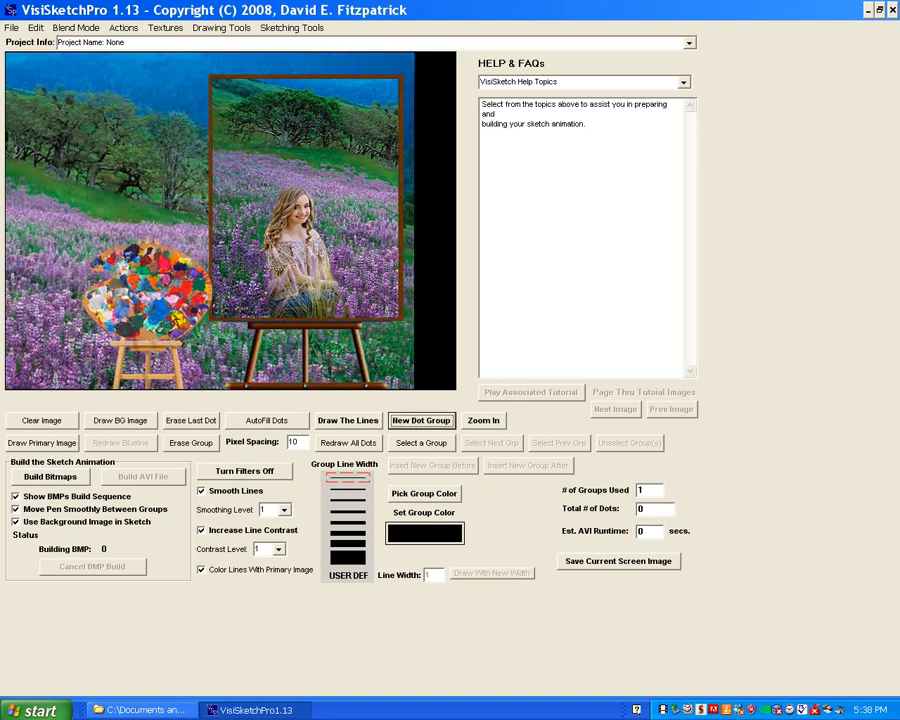
click(205, 30)
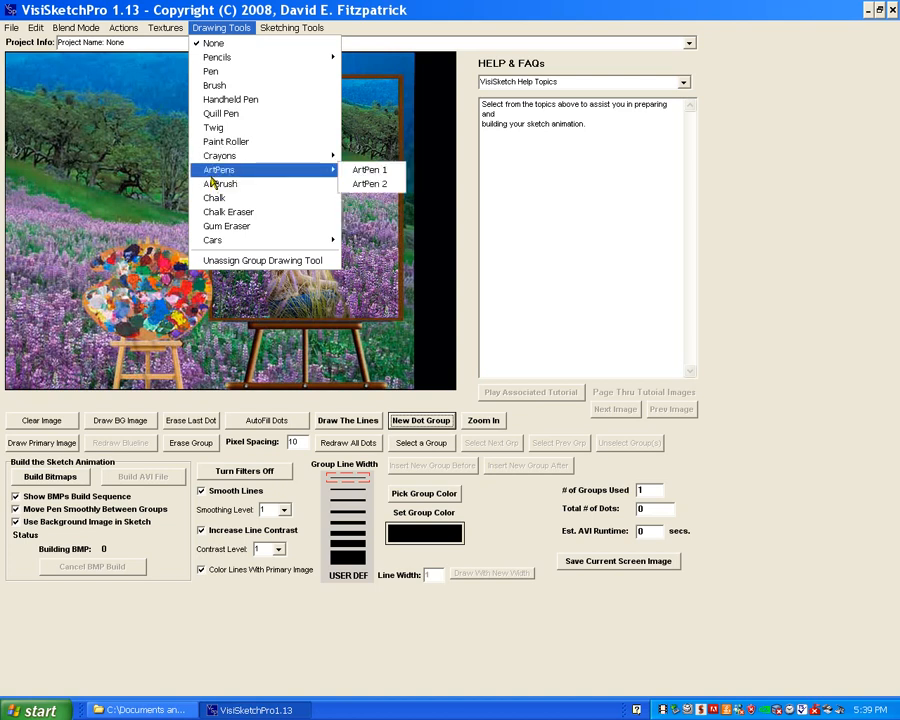
mouse_move(212, 158)
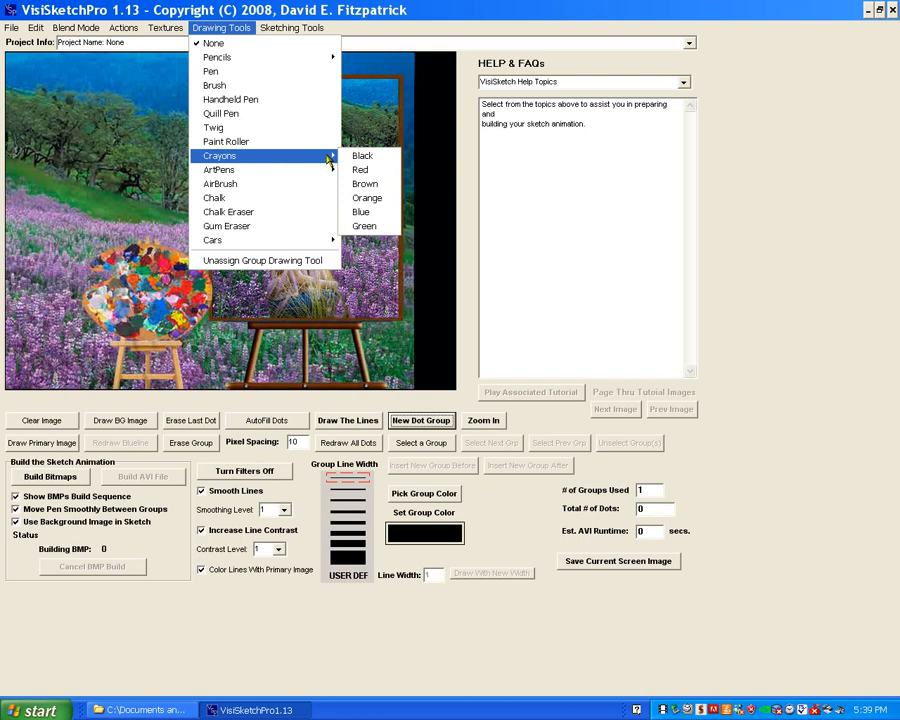
click(360, 213)
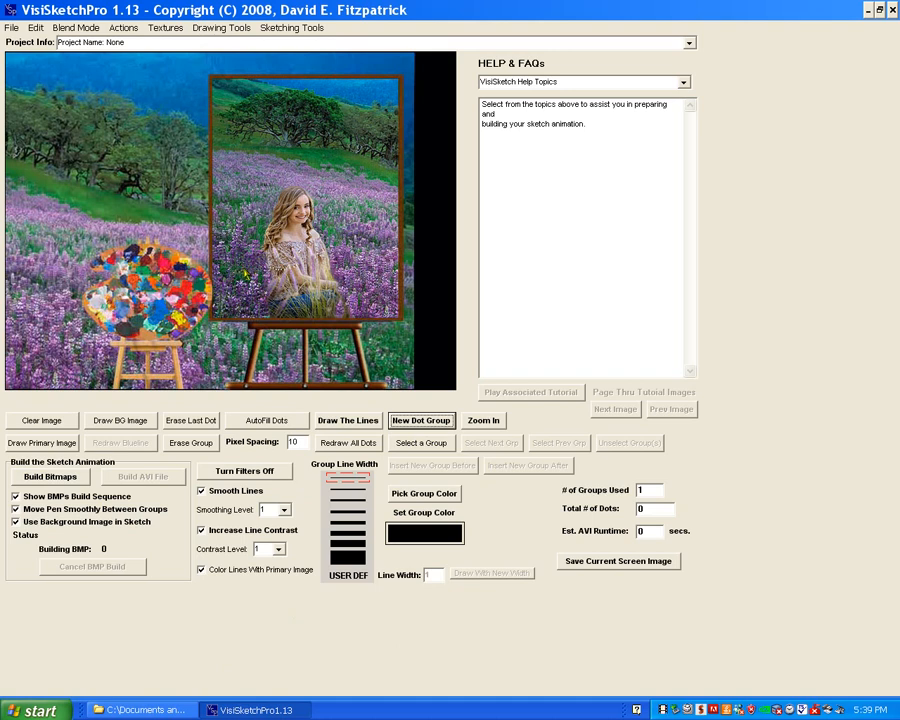
Step: Place the group's dots over the paint blobs near the top of the palette
click(128, 249)
click(91, 176)
click(88, 178)
click(93, 175)
click(90, 176)
click(94, 176)
Step: Start a new dot group and outline the girl's left side from the canvas bottom up along her hair
click(410, 421)
click(263, 284)
click(264, 246)
click(277, 206)
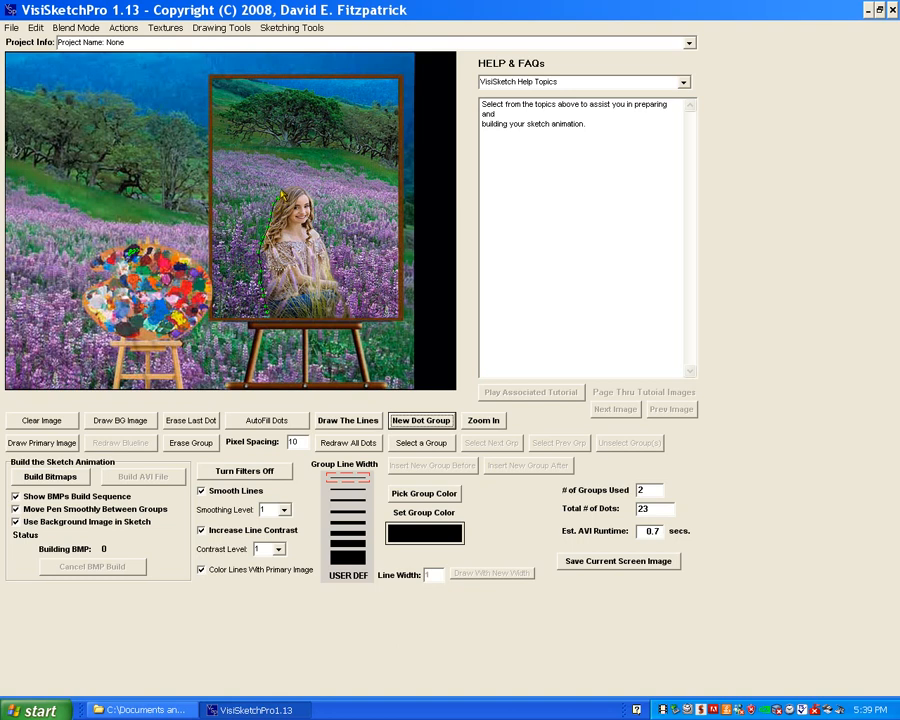
Step: Continue the girl's outline over the top of her head and down the right side of her hair to the shoulder
click(487, 420)
click(212, 156)
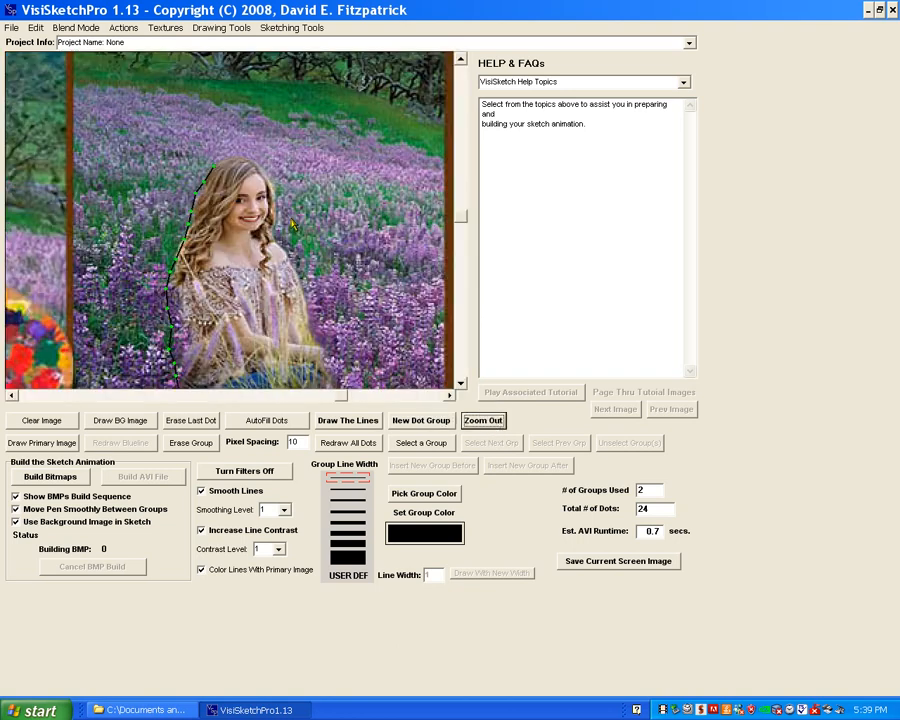
click(221, 168)
click(240, 160)
click(255, 164)
click(267, 180)
click(272, 198)
click(276, 220)
click(279, 231)
click(273, 234)
click(282, 250)
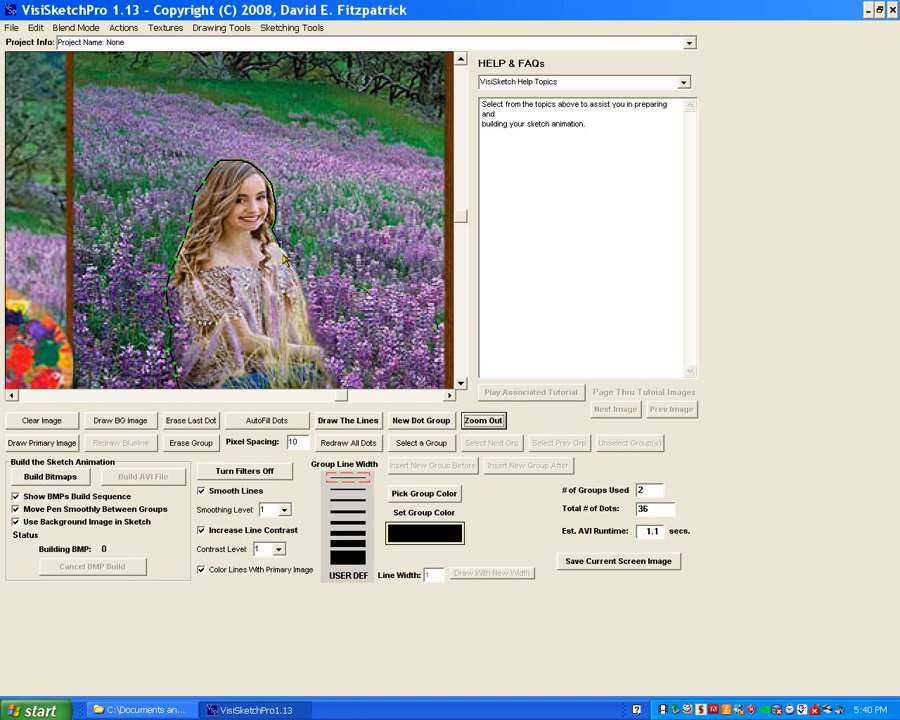
Step: Continue the outline from the right shoulder down the arm and past the elbow to the bottom of the figure
click(290, 273)
click(294, 283)
click(298, 294)
click(303, 305)
click(308, 316)
click(313, 328)
click(318, 341)
click(324, 357)
click(321, 369)
click(320, 377)
click(321, 383)
click(322, 387)
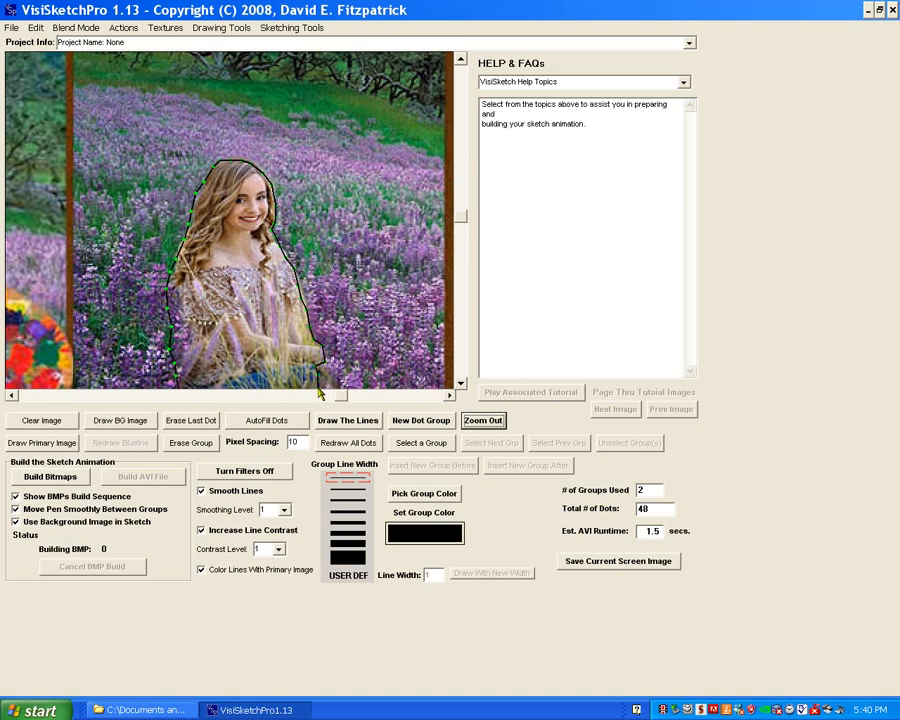
Step: Trace the blouse neckline from shoulder to shoulder in a new dot group
click(414, 422)
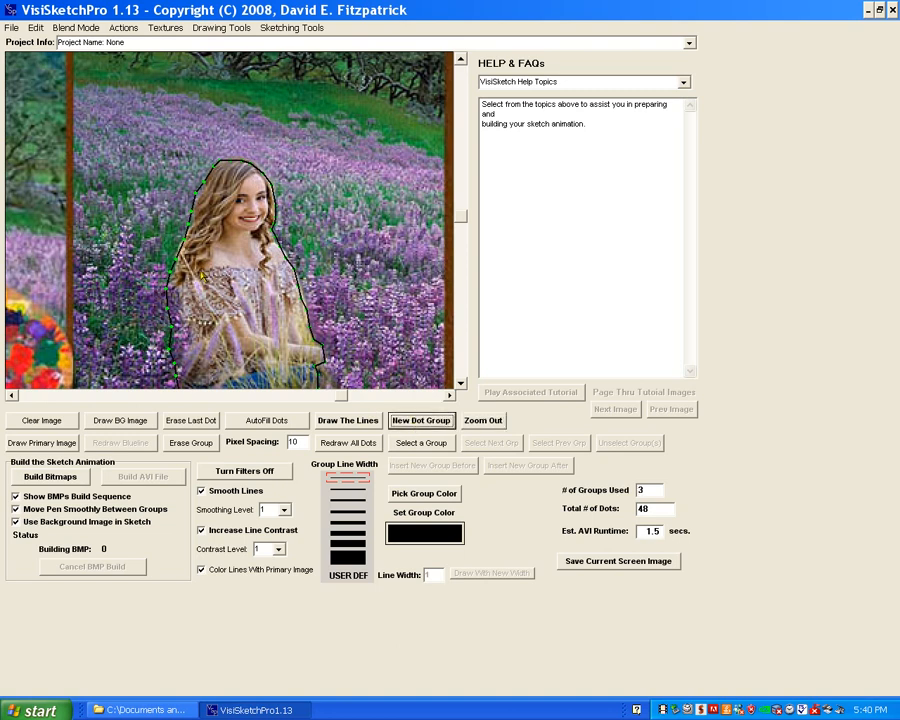
click(218, 266)
click(228, 267)
click(238, 267)
click(249, 266)
click(259, 265)
click(272, 263)
click(283, 262)
Step: Trace the girl's chin and the right side of her face in a new dot group
click(421, 422)
click(234, 231)
click(242, 232)
click(250, 230)
click(259, 226)
click(267, 212)
click(268, 201)
click(267, 190)
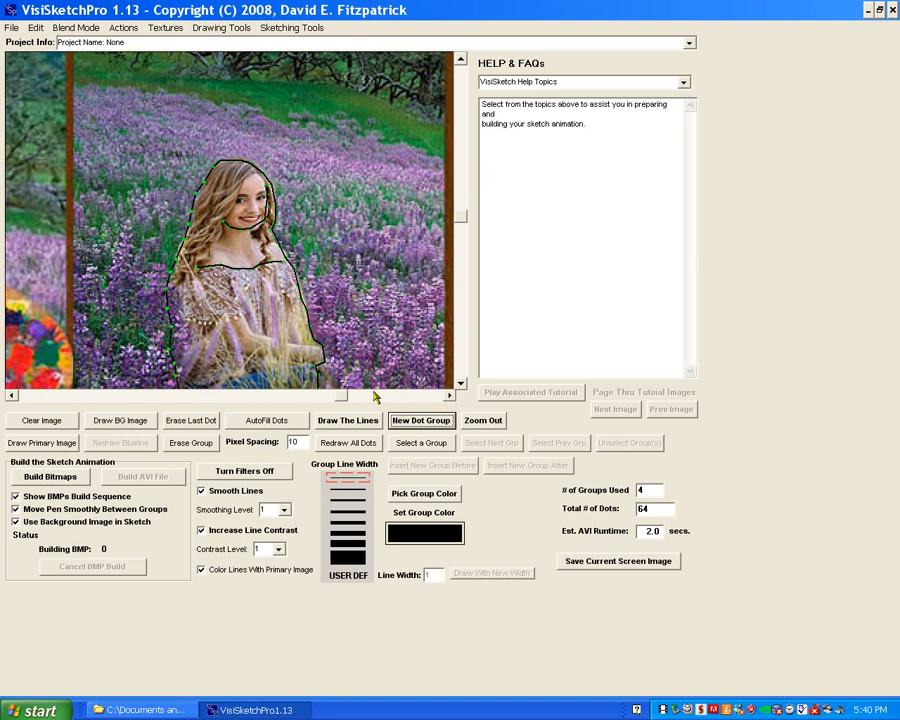
Step: Trace the inner hairline from the forehead past the cheek and neck to the neckline in a new dot group
click(420, 420)
click(251, 183)
click(248, 189)
click(245, 195)
click(242, 201)
click(239, 208)
click(236, 215)
click(231, 224)
click(227, 234)
click(223, 243)
click(219, 252)
click(214, 262)
click(209, 272)
Step: Start a new dot group with line width 20 and paint along all four edges of the easel canvas
click(446, 423)
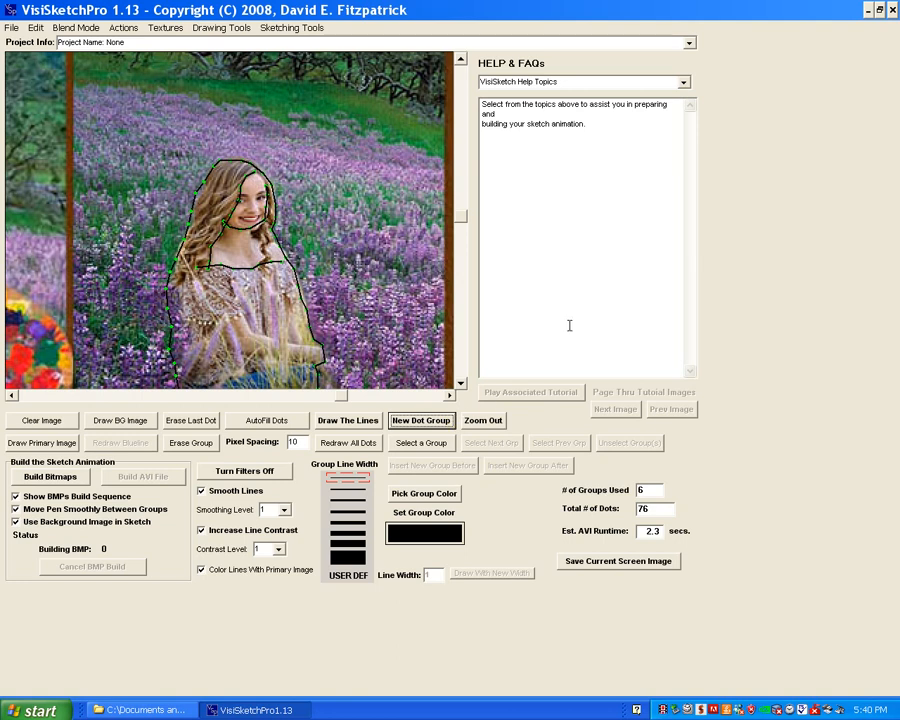
click(485, 422)
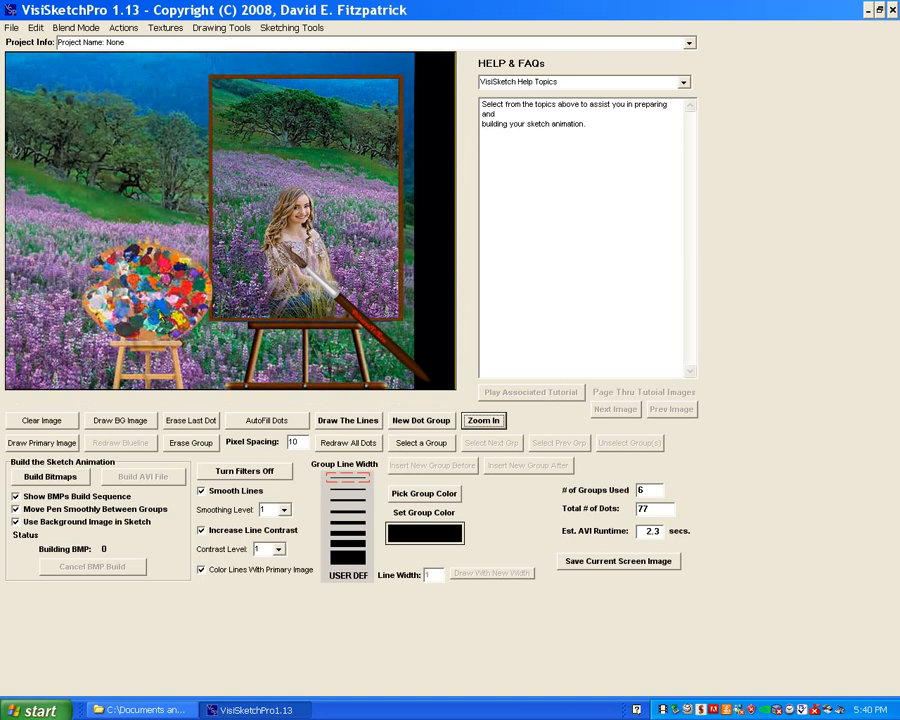
click(346, 558)
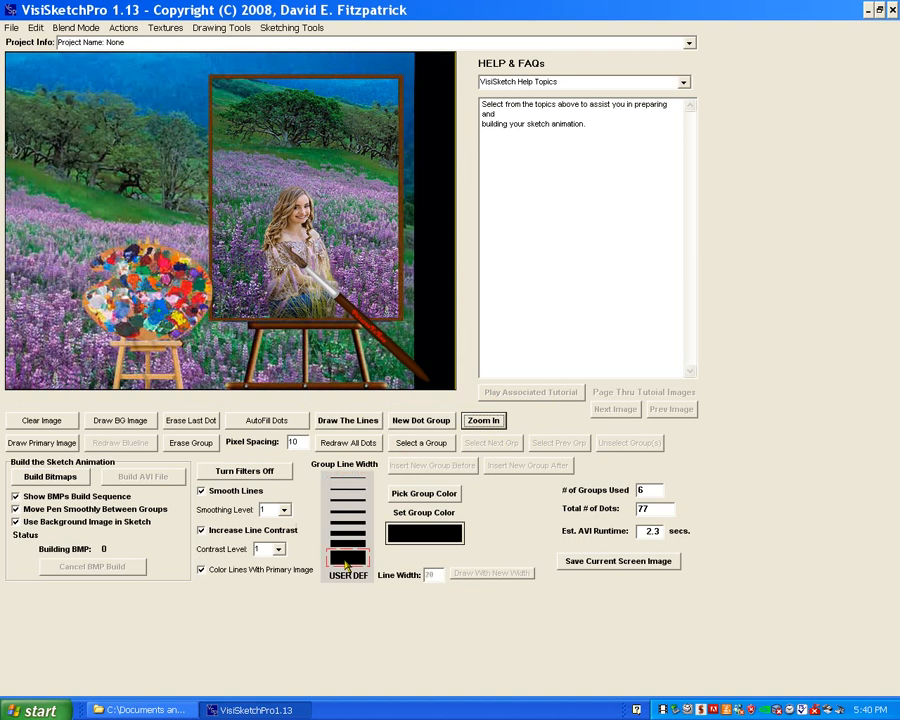
click(424, 420)
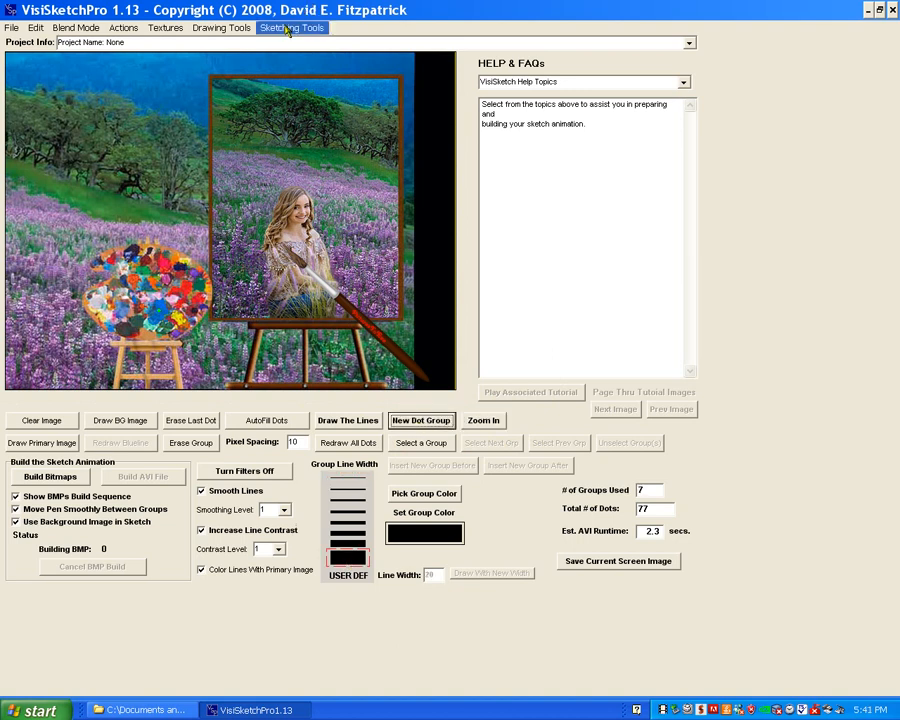
click(214, 82)
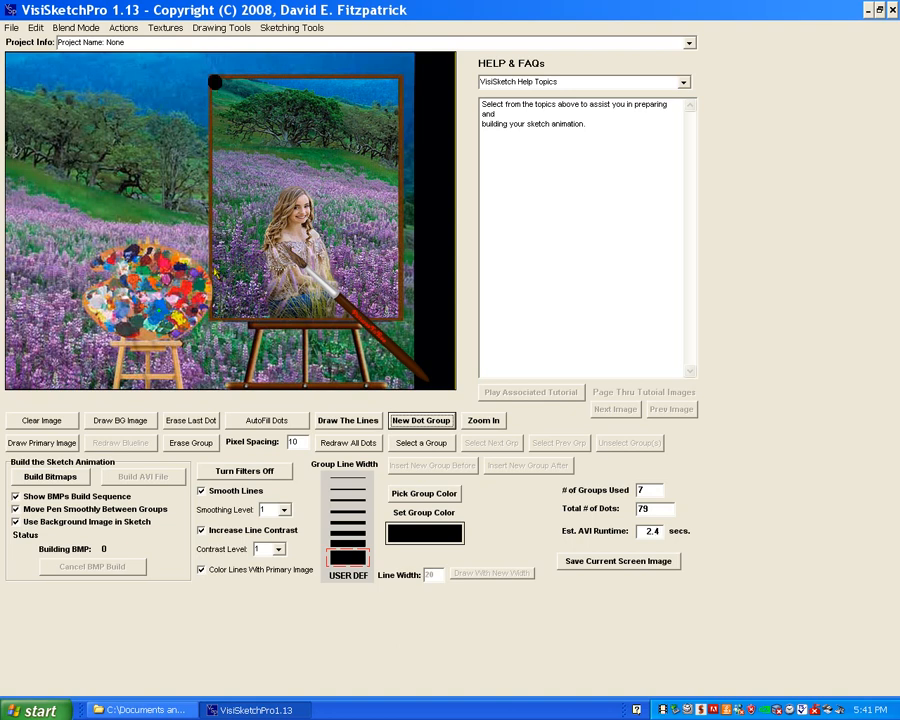
click(214, 270)
click(214, 320)
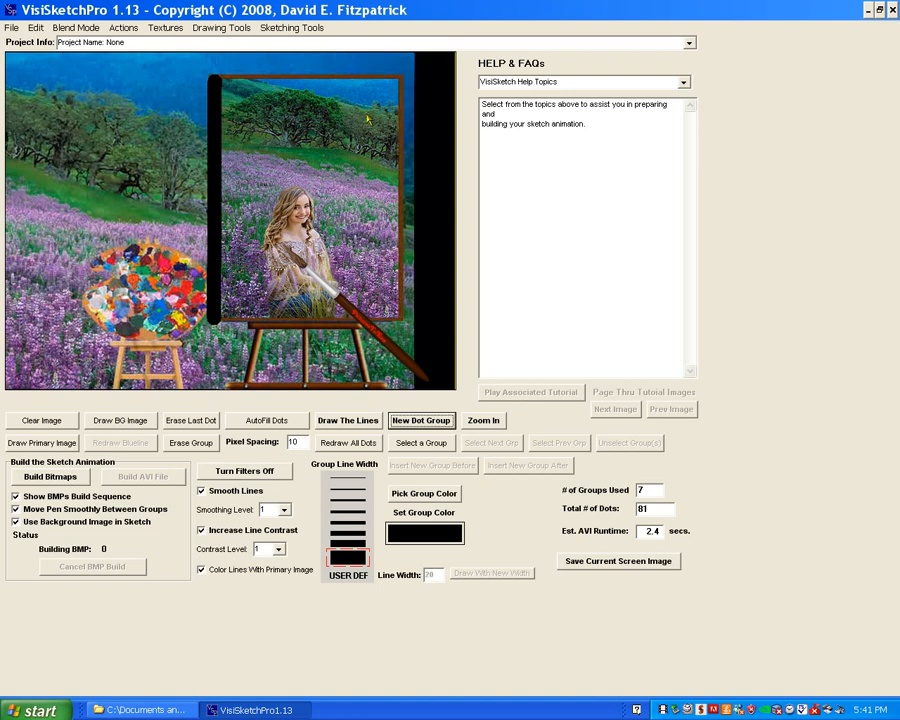
click(224, 316)
click(400, 320)
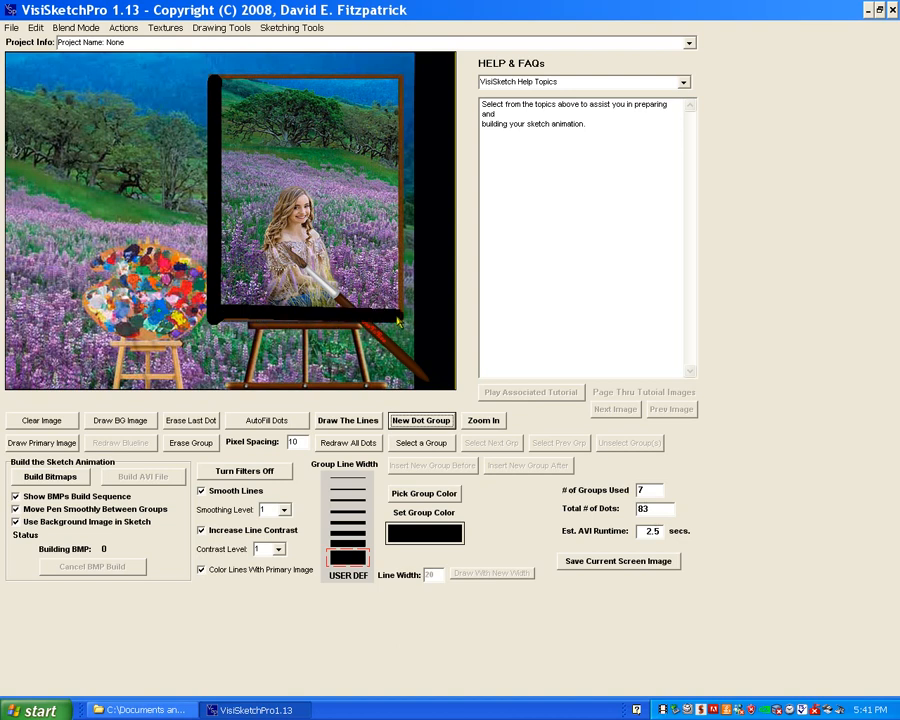
click(393, 88)
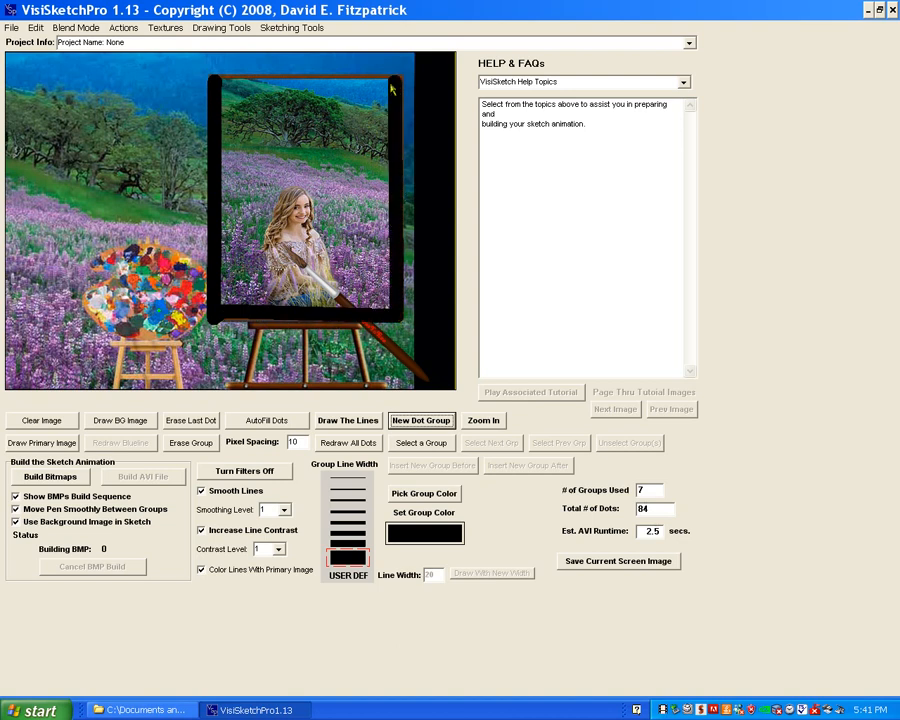
click(220, 87)
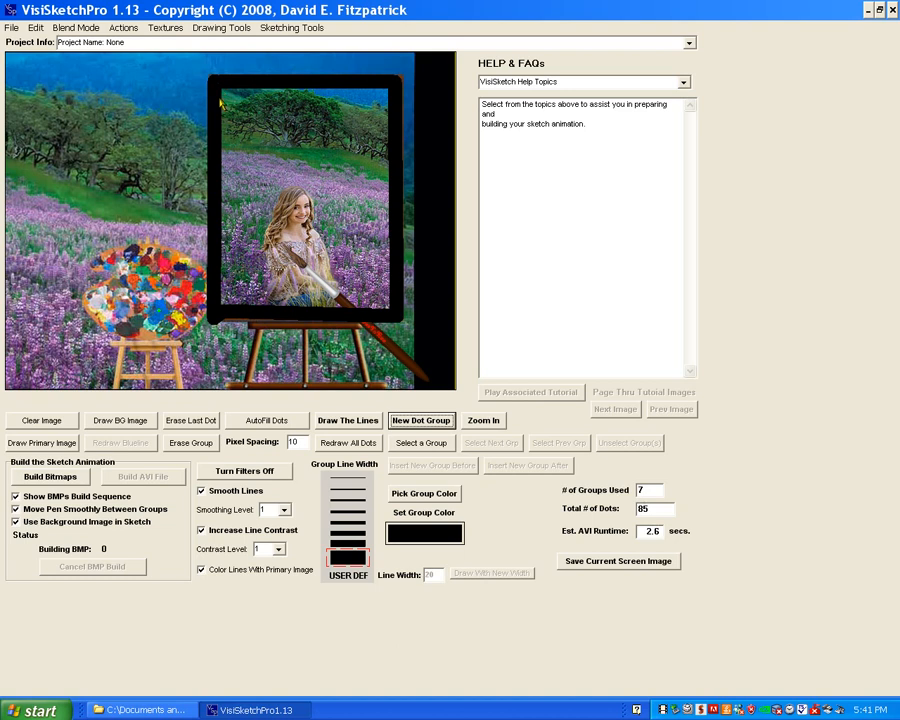
Step: Fill the upper part of the canvas with back-and-forth horizontal strokes, down to just above the girl's head
click(396, 97)
click(223, 92)
click(219, 116)
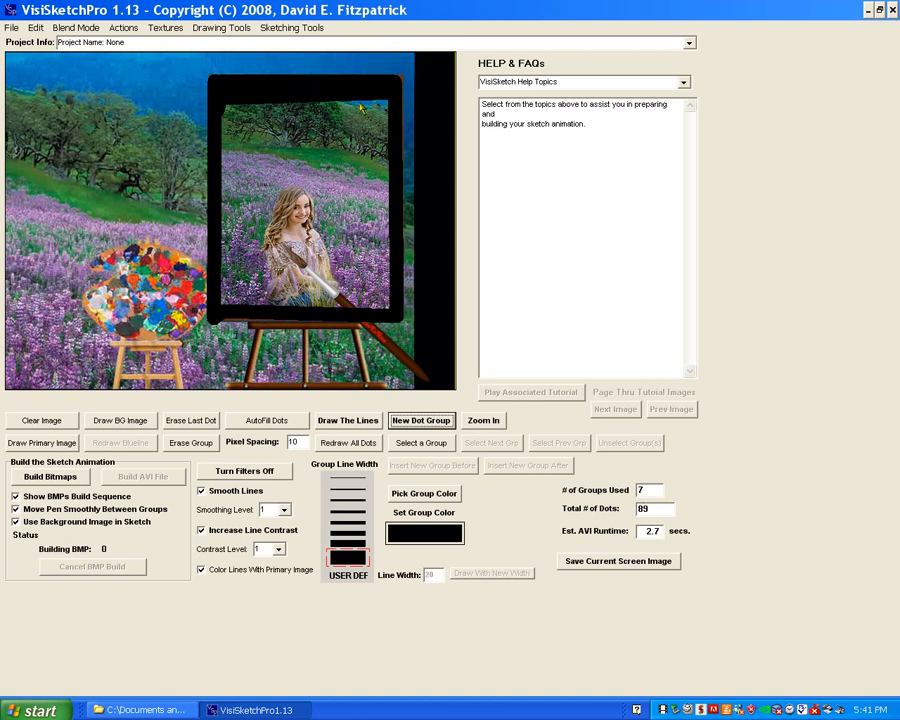
click(385, 104)
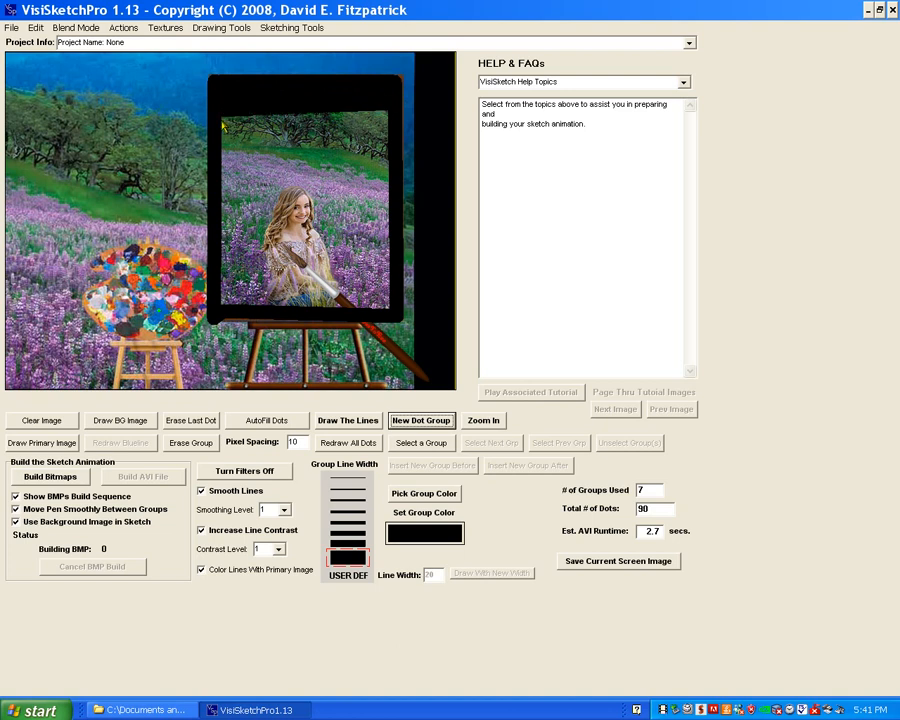
click(370, 117)
click(257, 134)
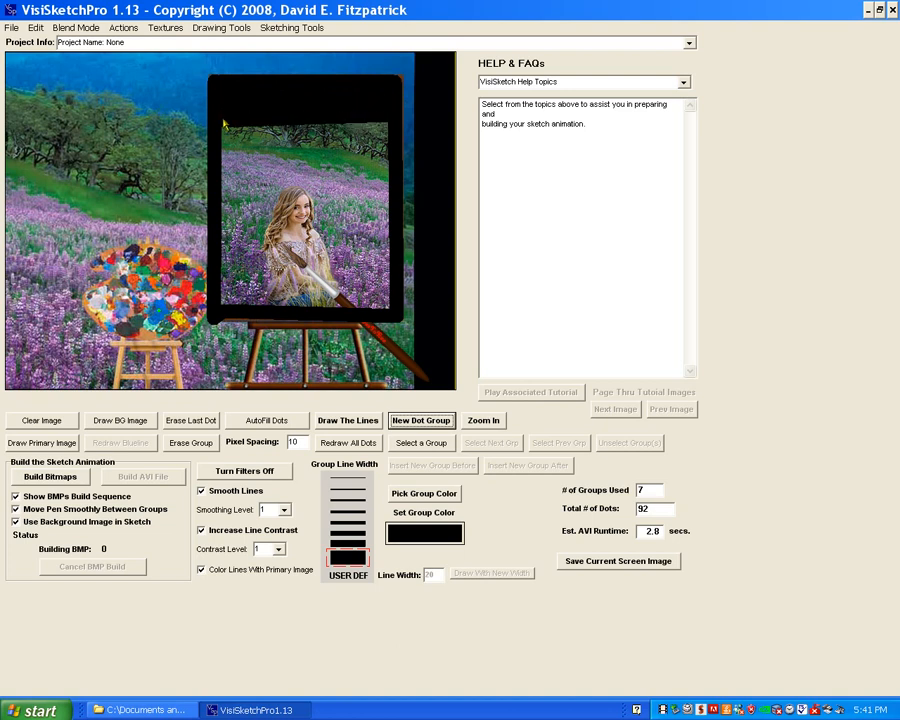
click(388, 133)
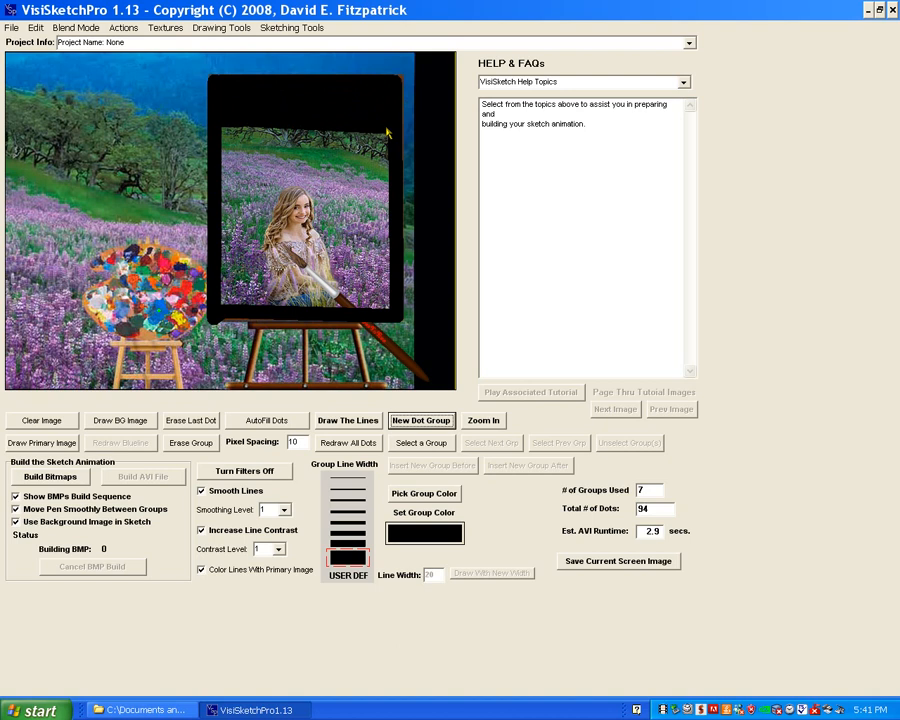
click(220, 134)
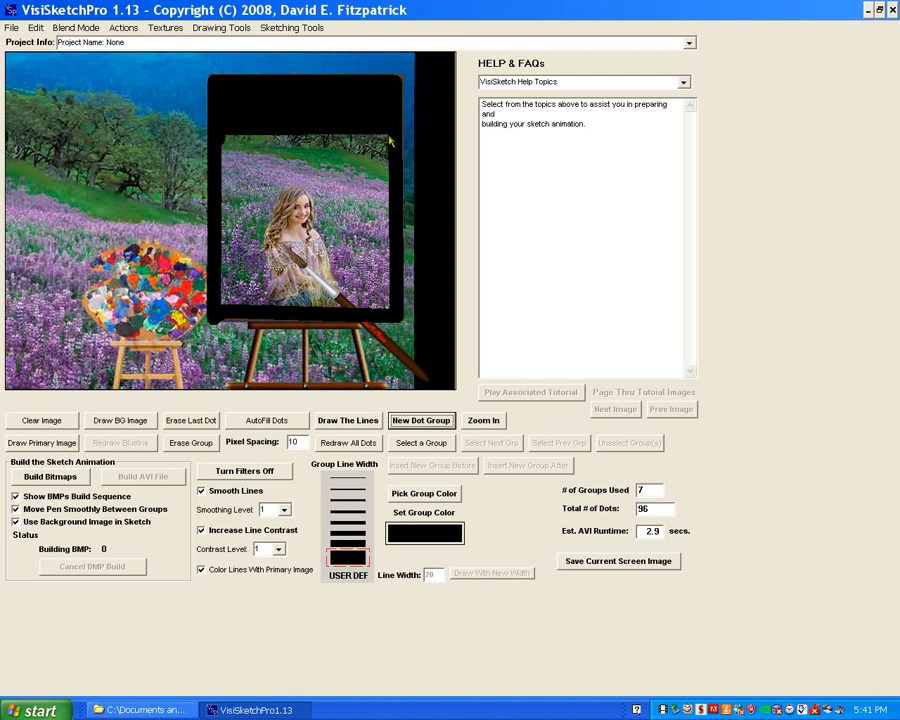
click(343, 145)
click(221, 155)
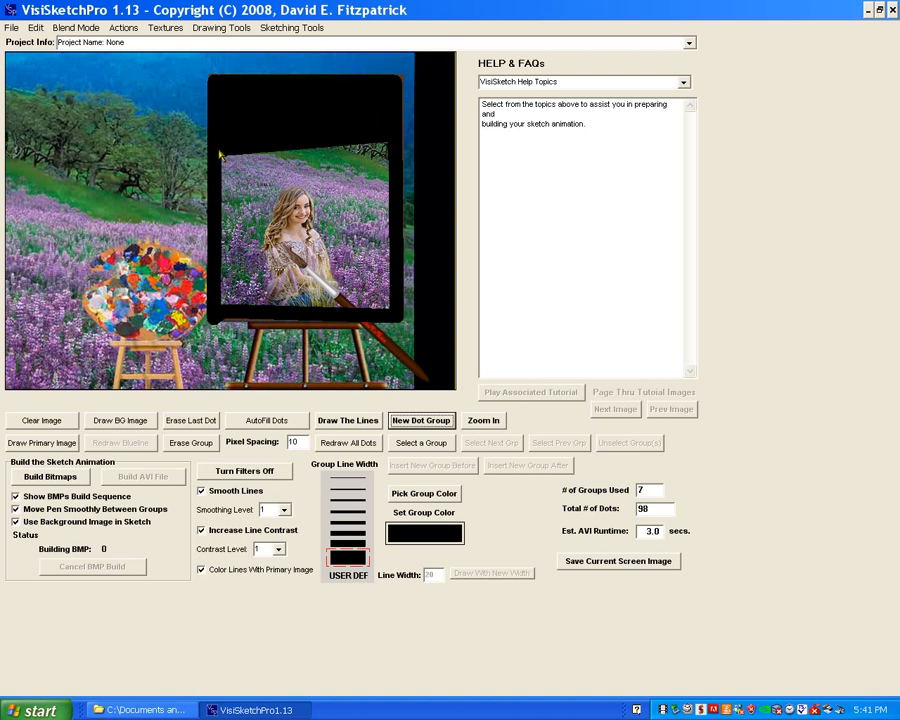
click(384, 150)
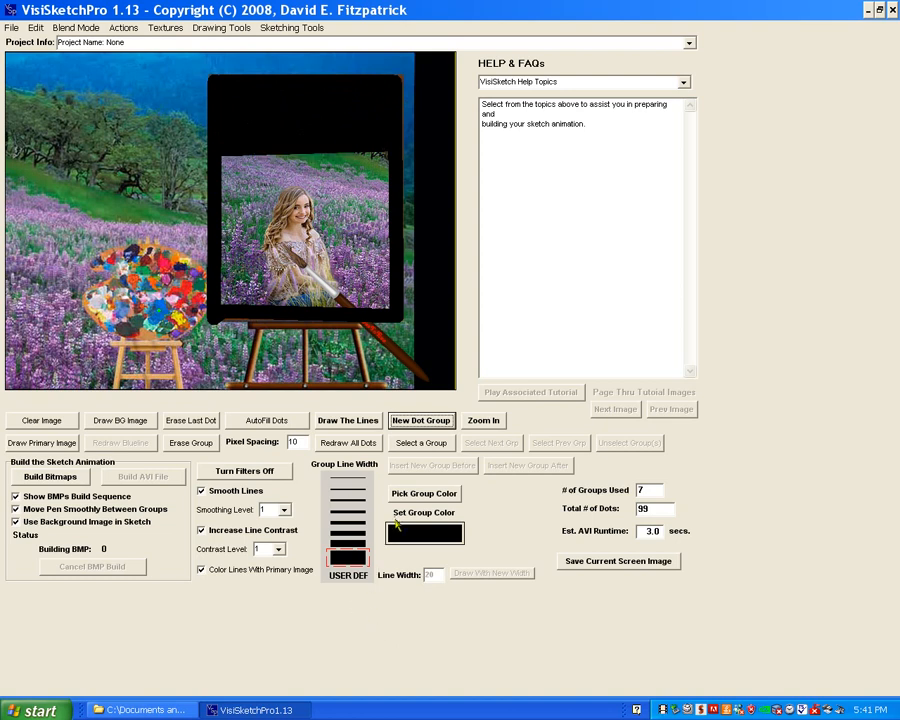
click(220, 163)
click(389, 159)
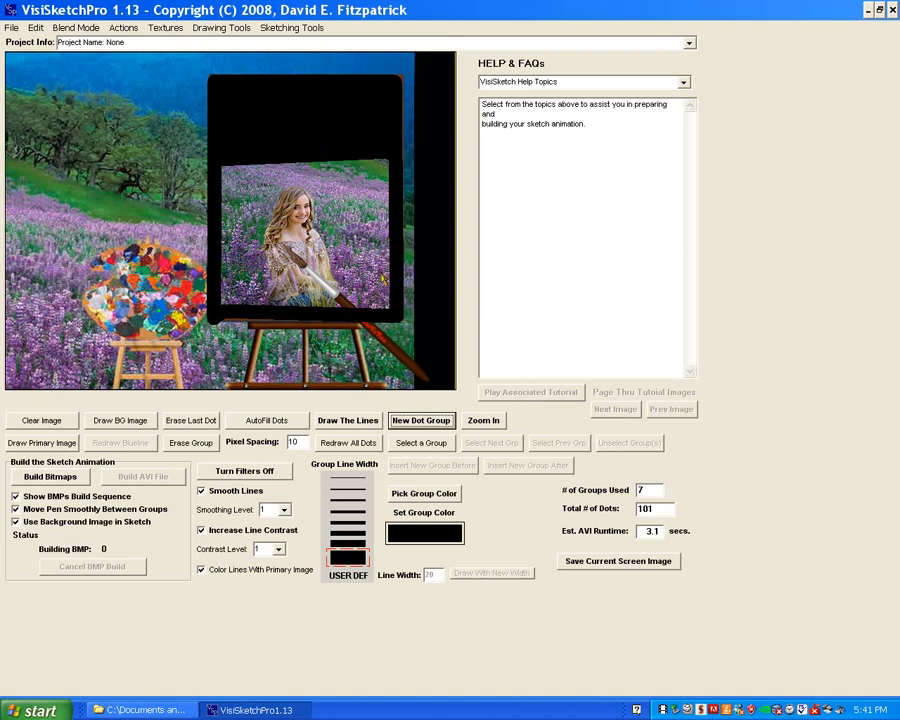
Step: Fill the canvas area right of the girl with up-and-down strokes, working inward from the right edge to her arm
click(388, 312)
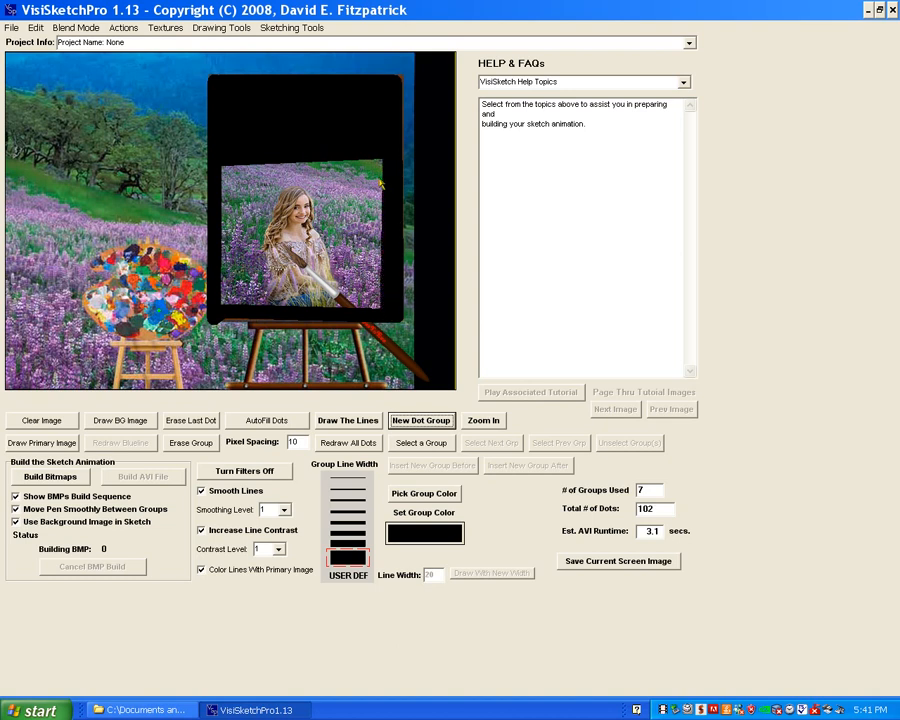
click(378, 156)
click(378, 311)
click(366, 155)
click(366, 304)
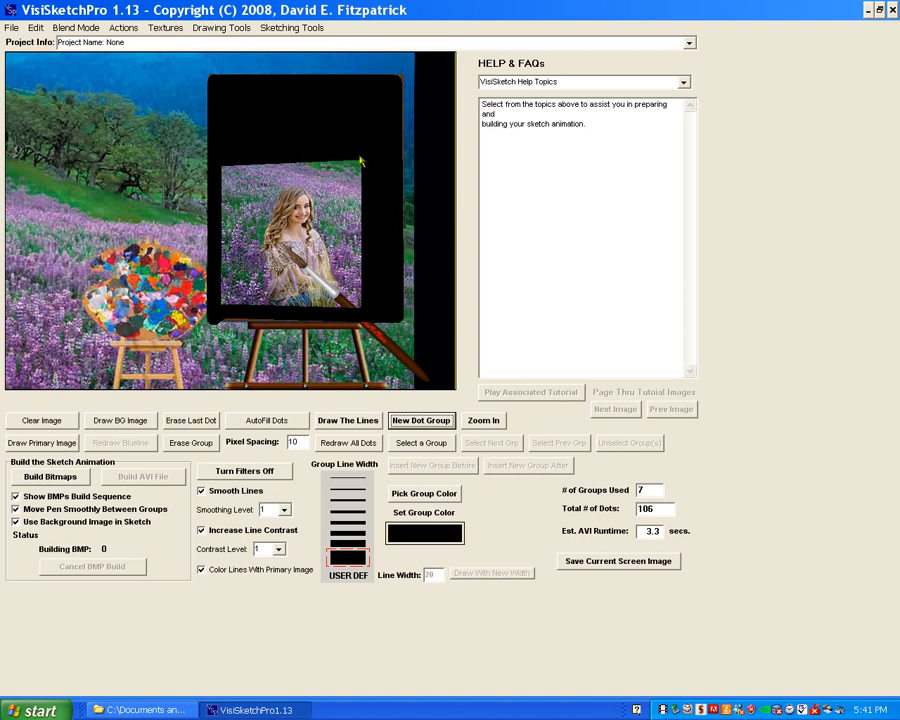
click(360, 160)
click(360, 306)
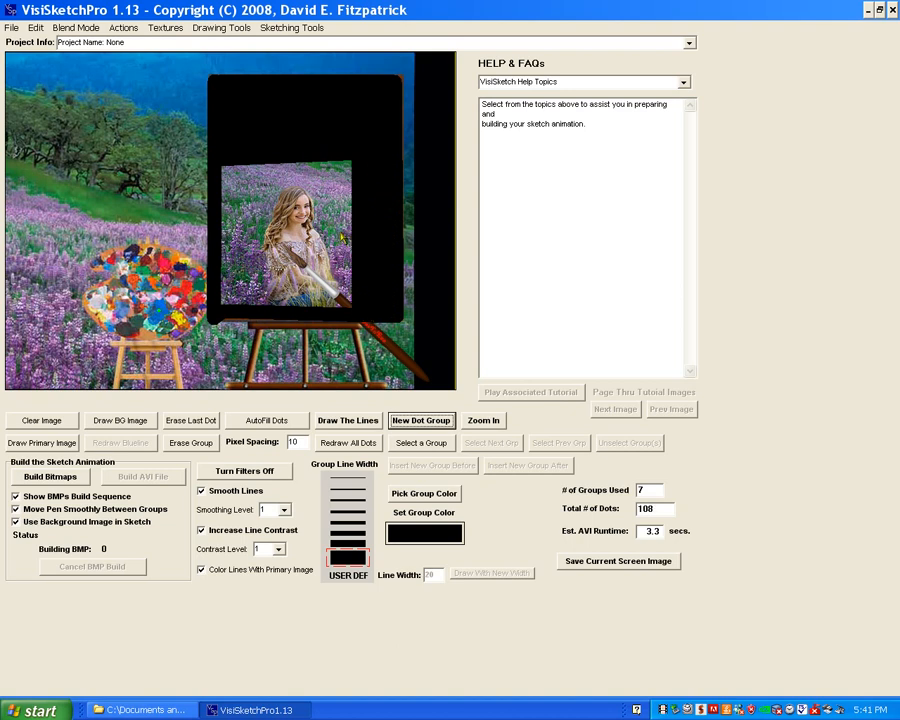
click(346, 153)
click(351, 312)
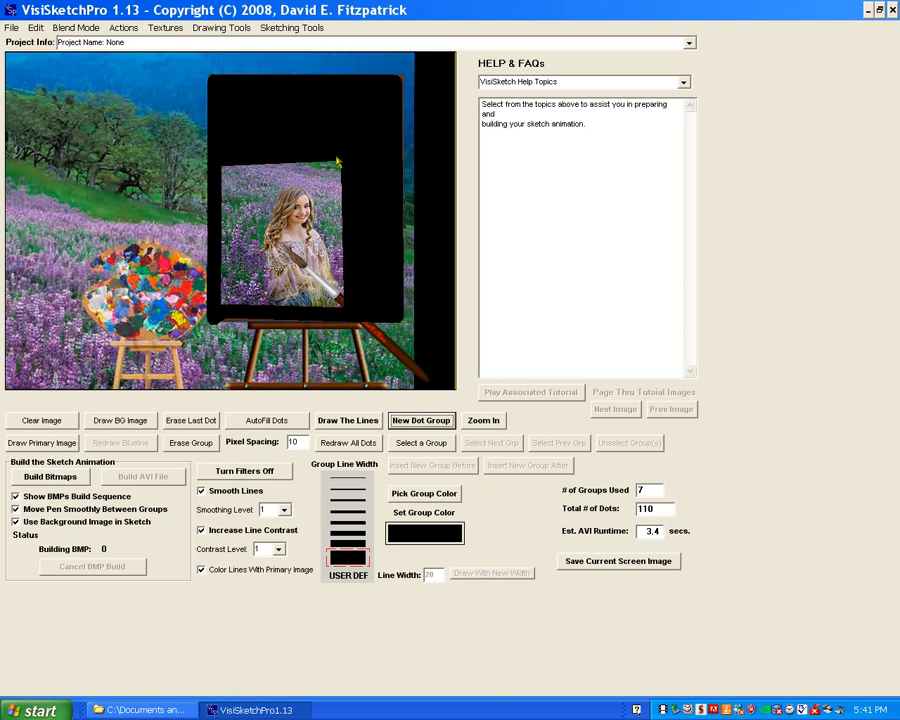
click(336, 157)
click(338, 309)
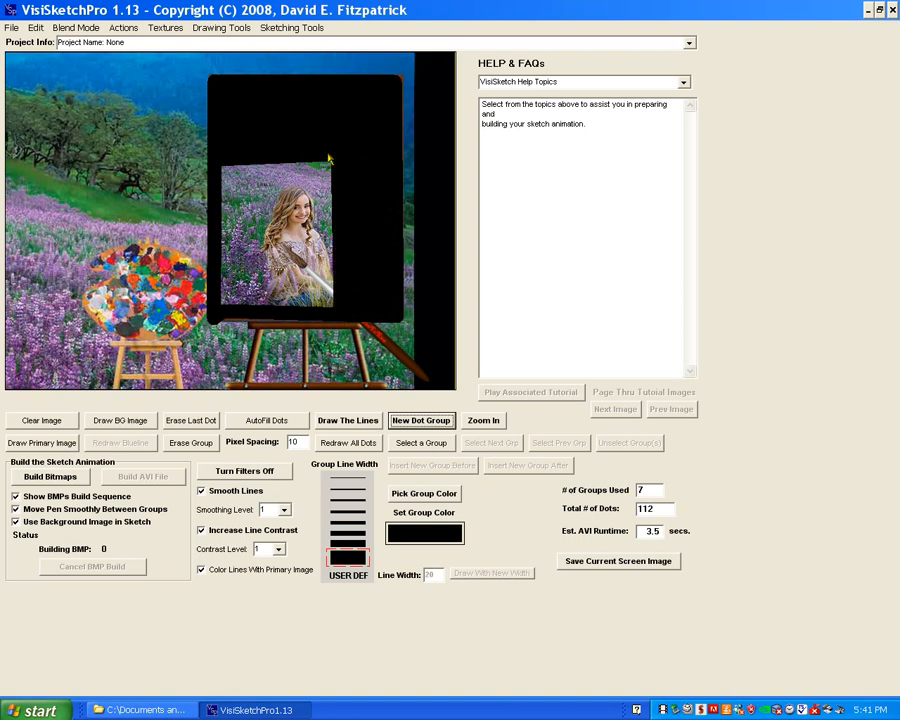
click(329, 157)
click(322, 306)
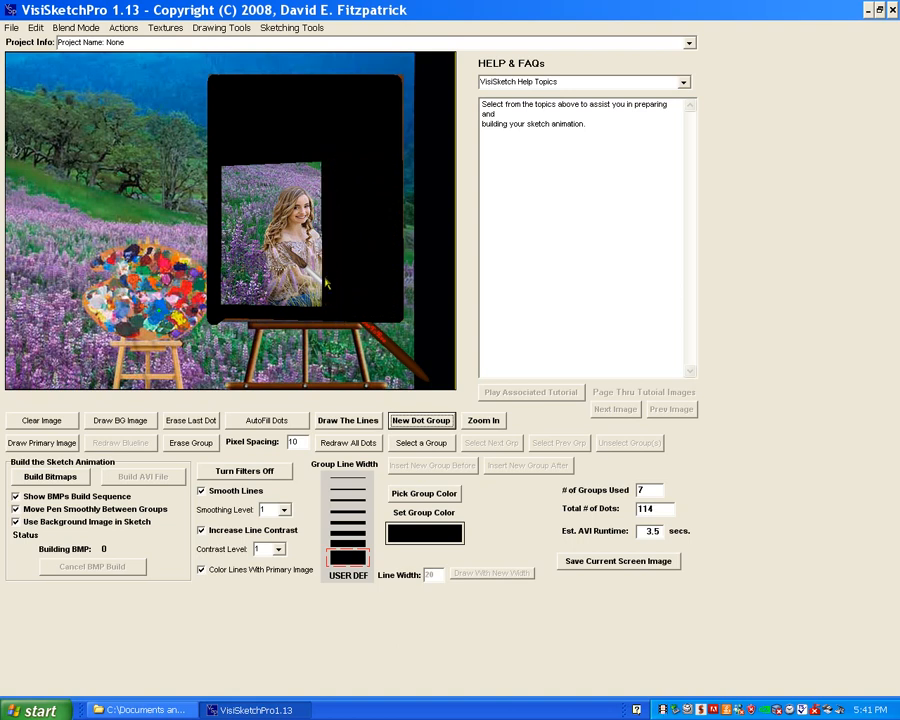
Step: Extend the horizontal strokes down to the top of the girl's hair and cover her right-hand side with vertical strokes up to her face
click(312, 159)
click(222, 177)
click(316, 173)
click(223, 187)
click(319, 177)
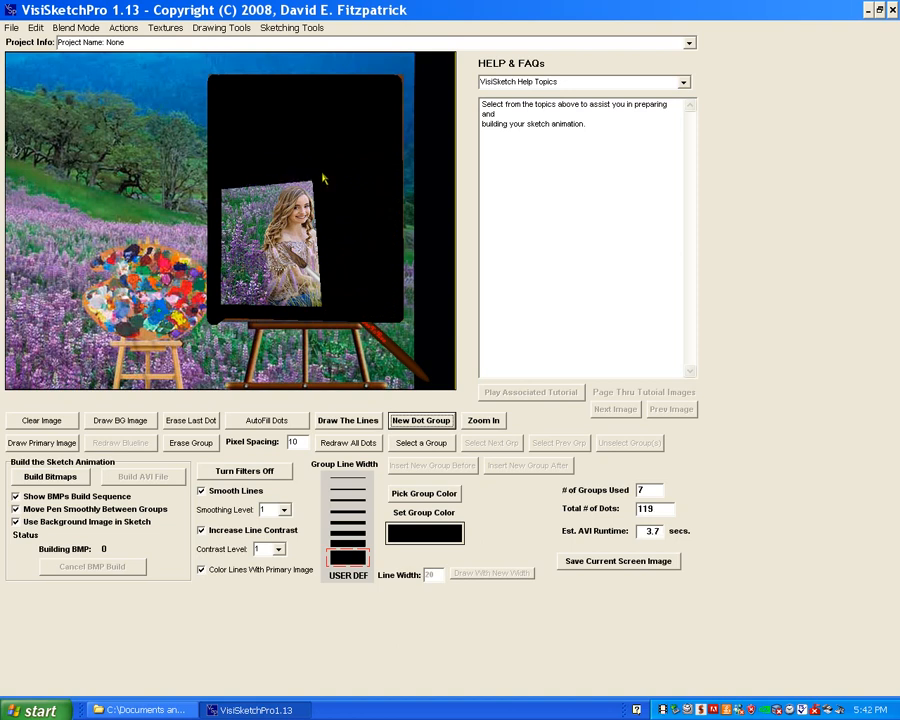
click(318, 312)
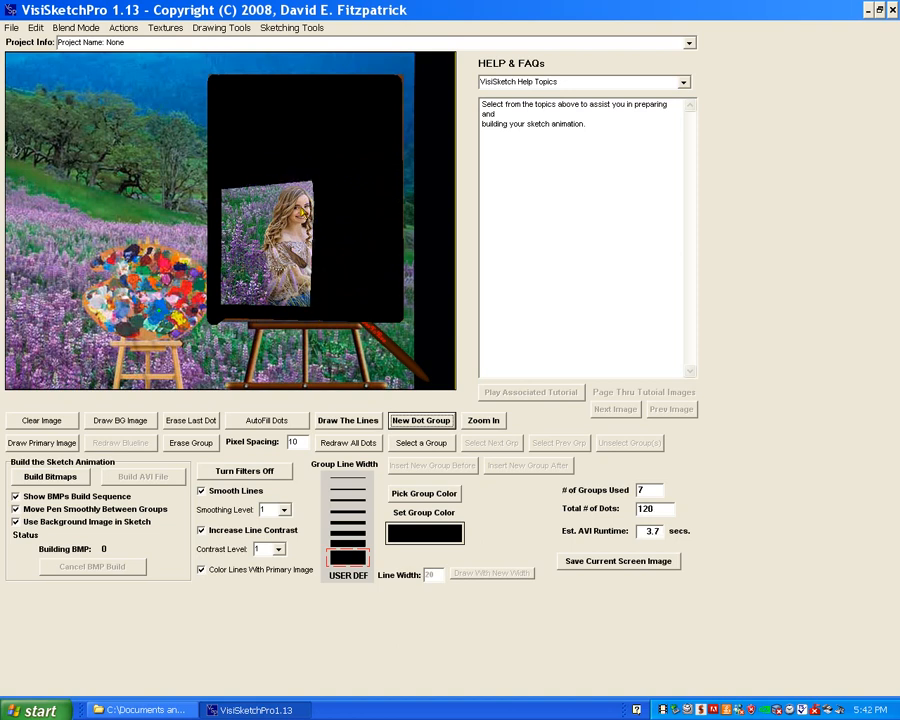
click(307, 173)
click(306, 313)
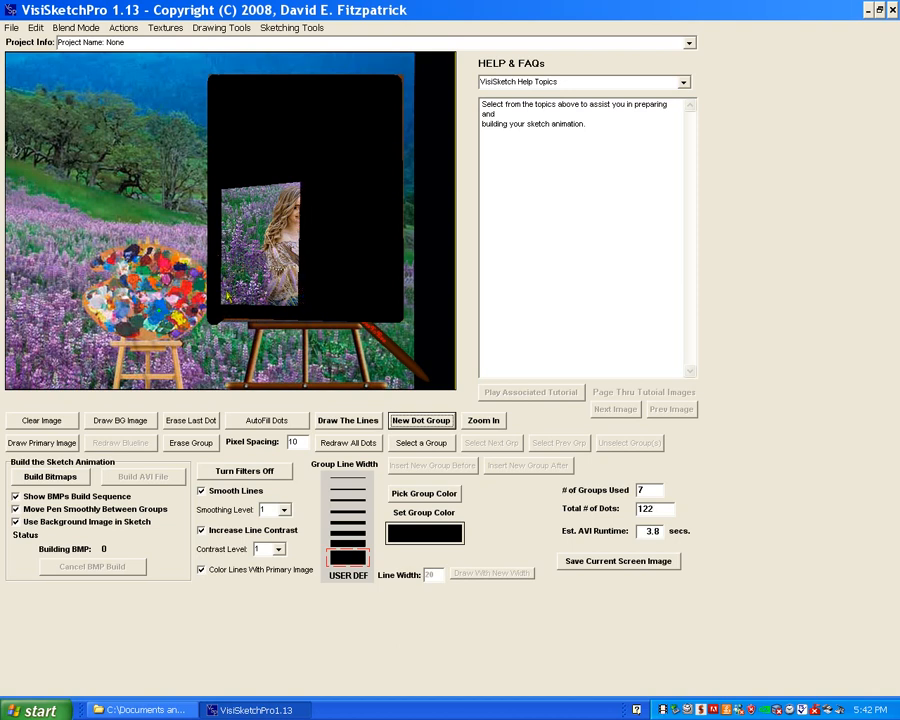
Step: Stroke diagonally down across the unpainted canvas area and fill the triangle above it, covering the rest of the girl's head and torso
click(229, 186)
click(281, 264)
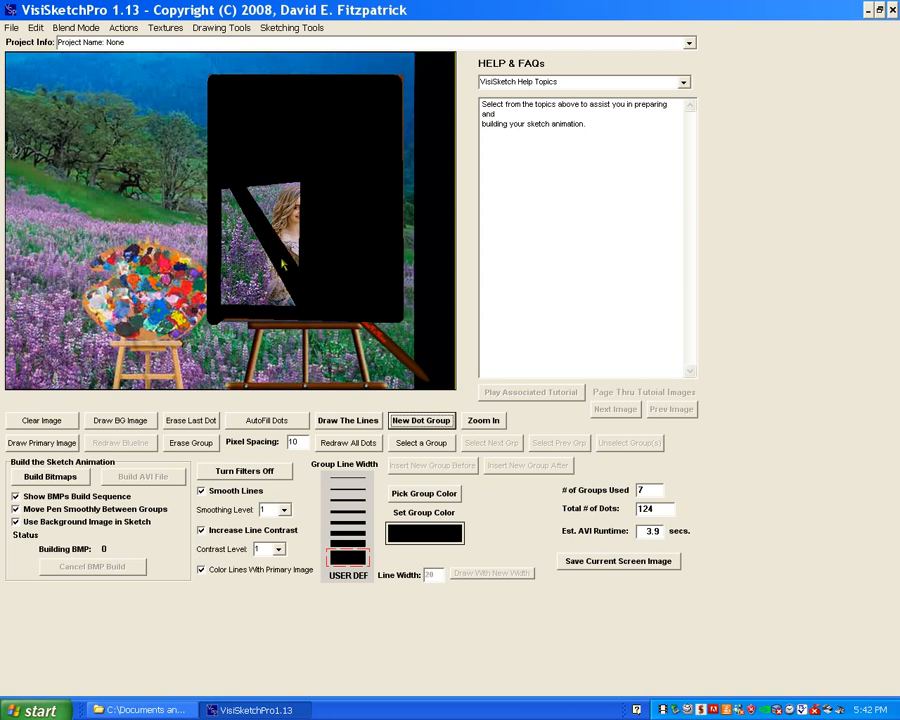
click(243, 185)
click(299, 186)
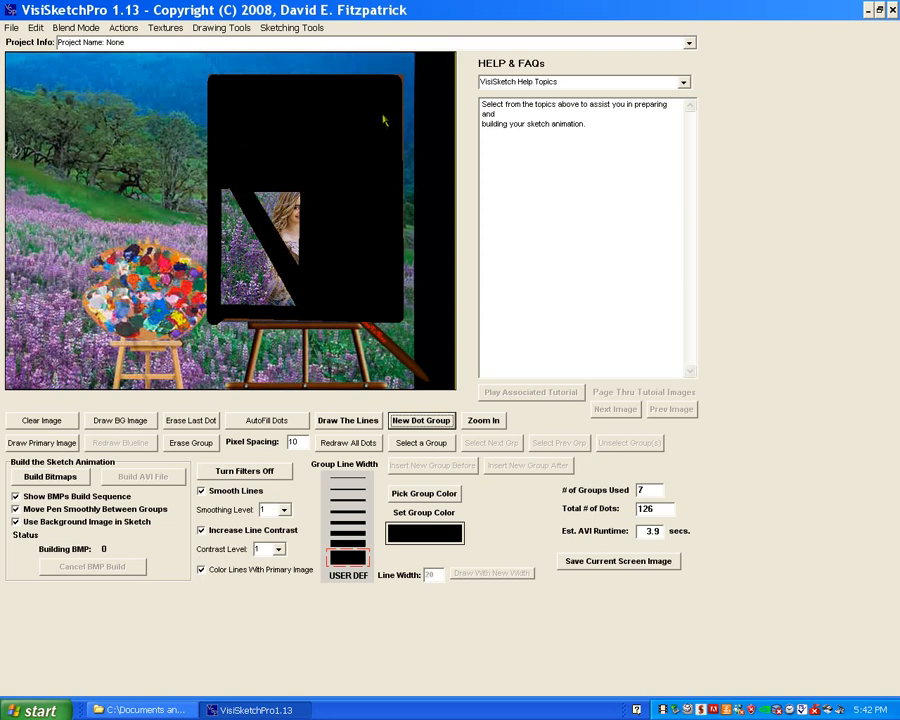
click(311, 204)
click(294, 220)
click(283, 251)
click(286, 261)
click(282, 193)
click(276, 196)
click(270, 200)
click(265, 205)
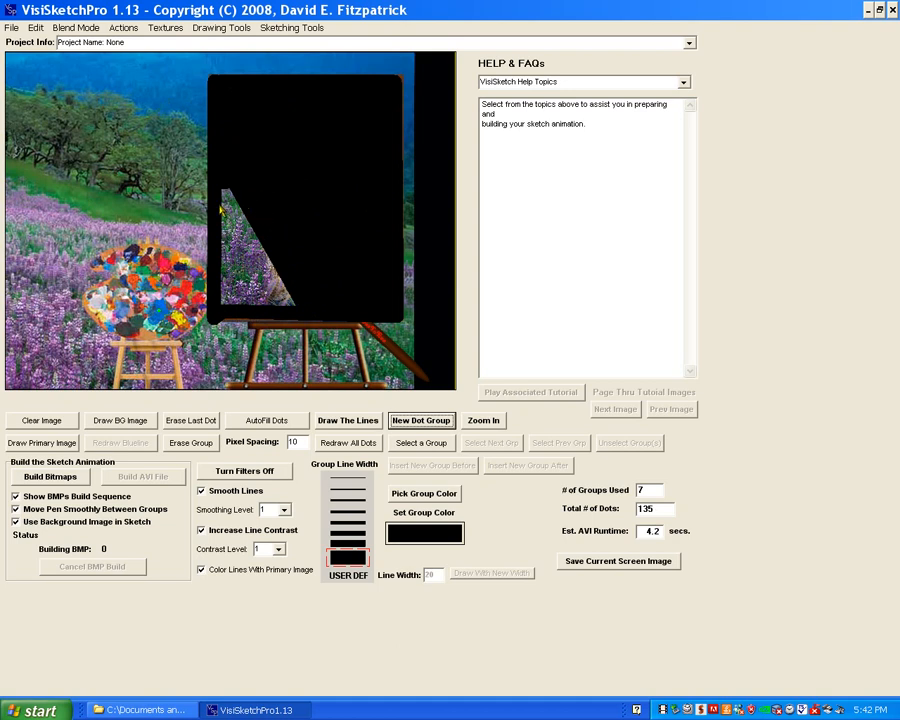
Step: Paint down the canvas's left edge and cover the area's upper-left corner and diagonal edge with long diagonal strokes
click(223, 230)
click(220, 311)
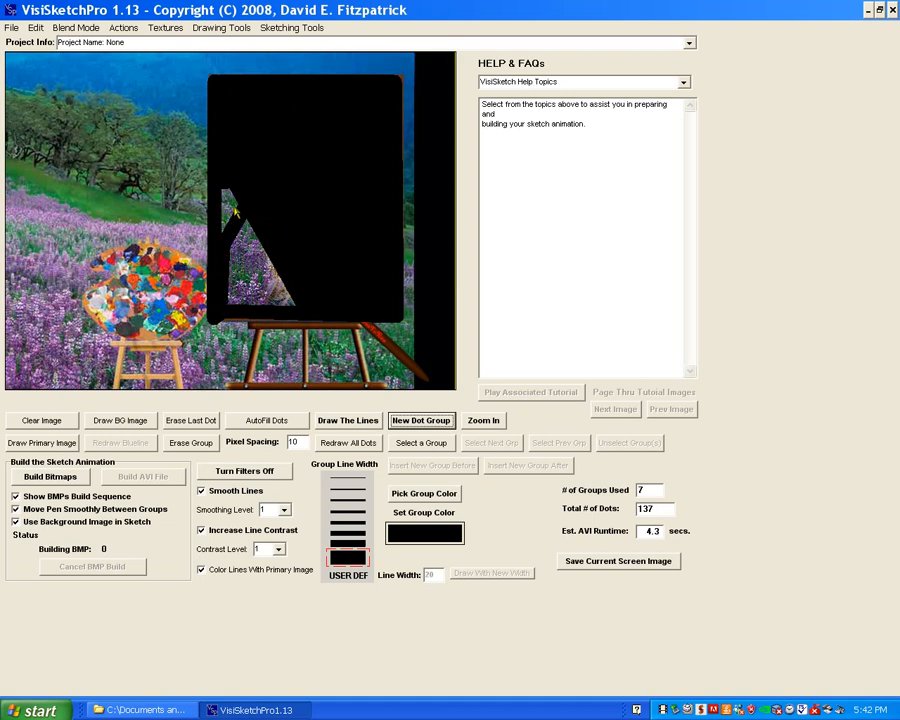
click(222, 176)
click(299, 306)
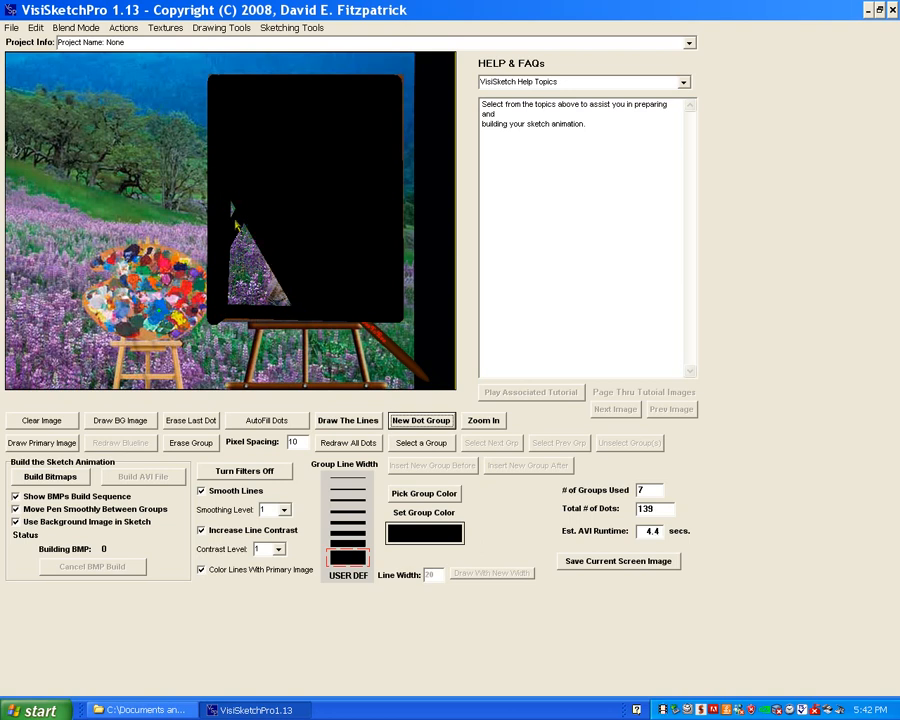
click(225, 207)
click(293, 307)
click(231, 234)
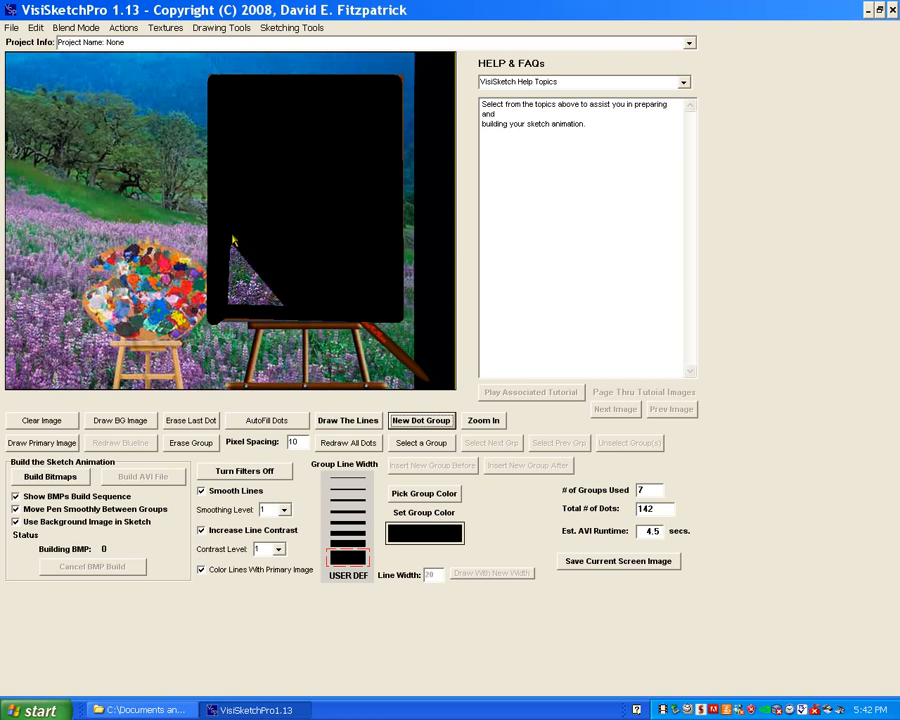
Step: Fill the remaining lupine triangle in the canvas's lower-left part with short overlapping strokes until the whole canvas is covered
click(287, 313)
click(228, 249)
click(280, 317)
click(230, 301)
click(228, 258)
click(244, 297)
click(241, 288)
click(265, 308)
click(299, 291)
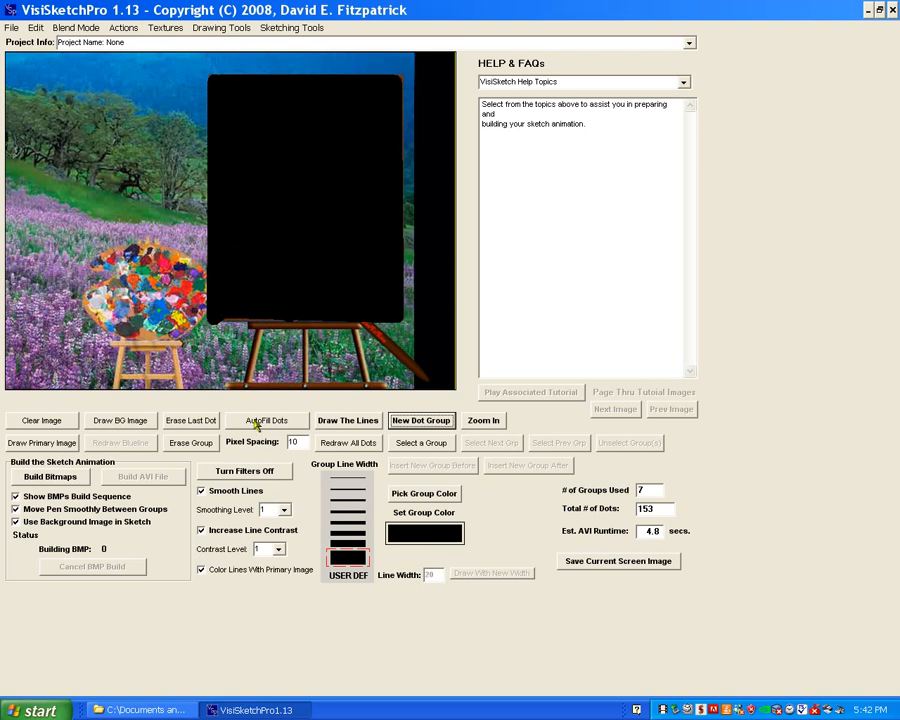
Step: Start a new dot group with line width 1 and place dots diagonally from the canvas's upper right down to its left edge beside the palette
click(428, 423)
click(342, 479)
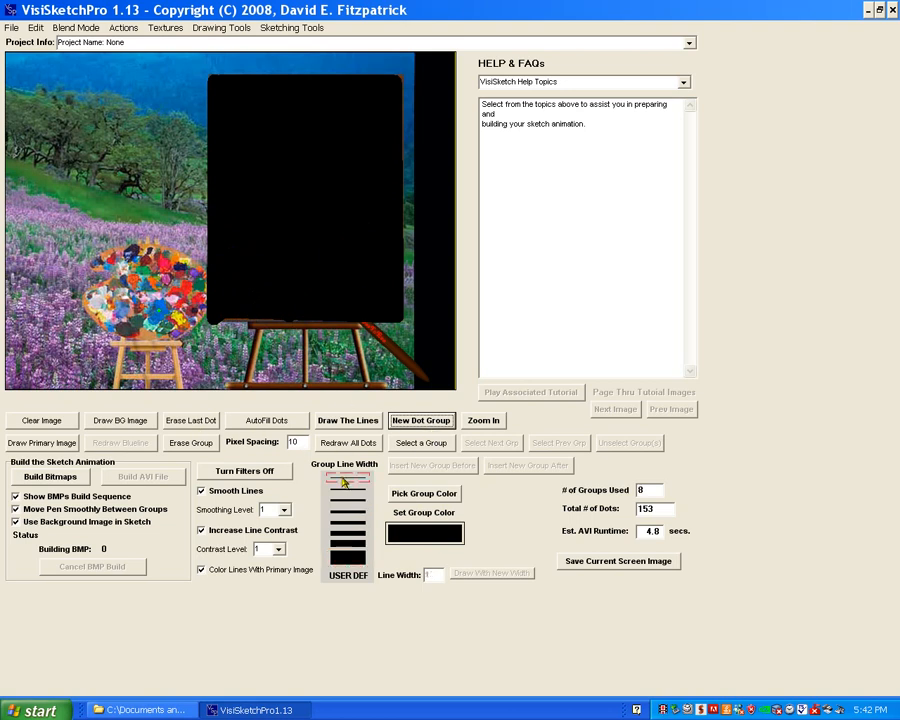
click(365, 189)
click(357, 196)
click(343, 208)
click(335, 210)
click(320, 219)
click(311, 226)
click(276, 244)
click(248, 258)
click(240, 263)
click(231, 268)
click(222, 273)
click(213, 280)
click(208, 283)
Step: Start another dot group and place a tight cluster of dots on the left side of the paint palette
click(421, 420)
click(97, 287)
click(98, 287)
click(99, 286)
click(100, 286)
click(101, 286)
click(102, 287)
click(104, 288)
Step: Build the animation bitmaps and build the AVI file from them, saved as granddaughter in the AVisiSketchTutorial folder
click(41, 478)
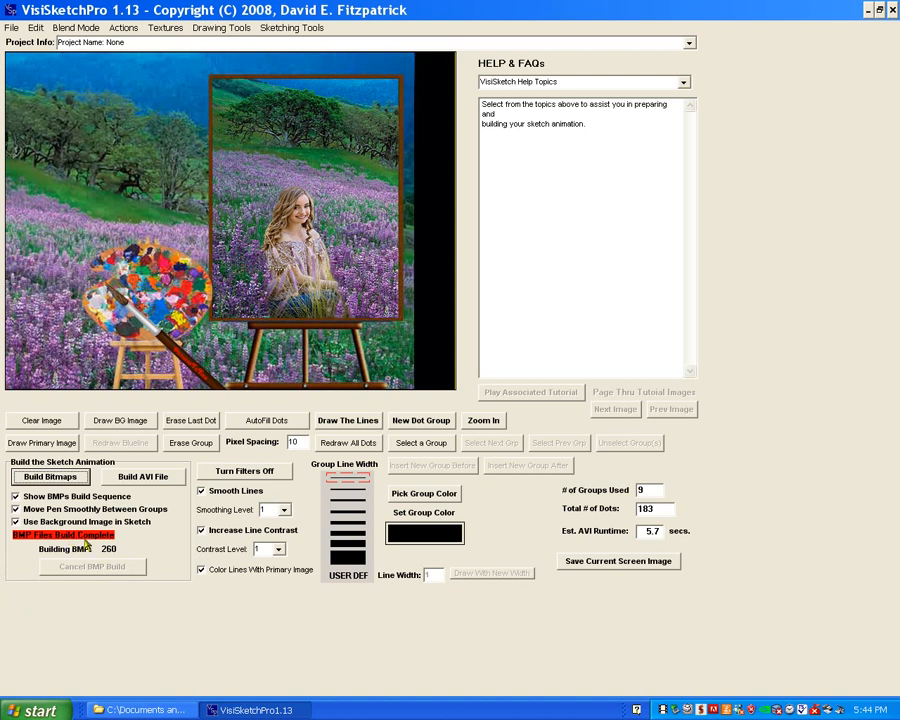
click(143, 477)
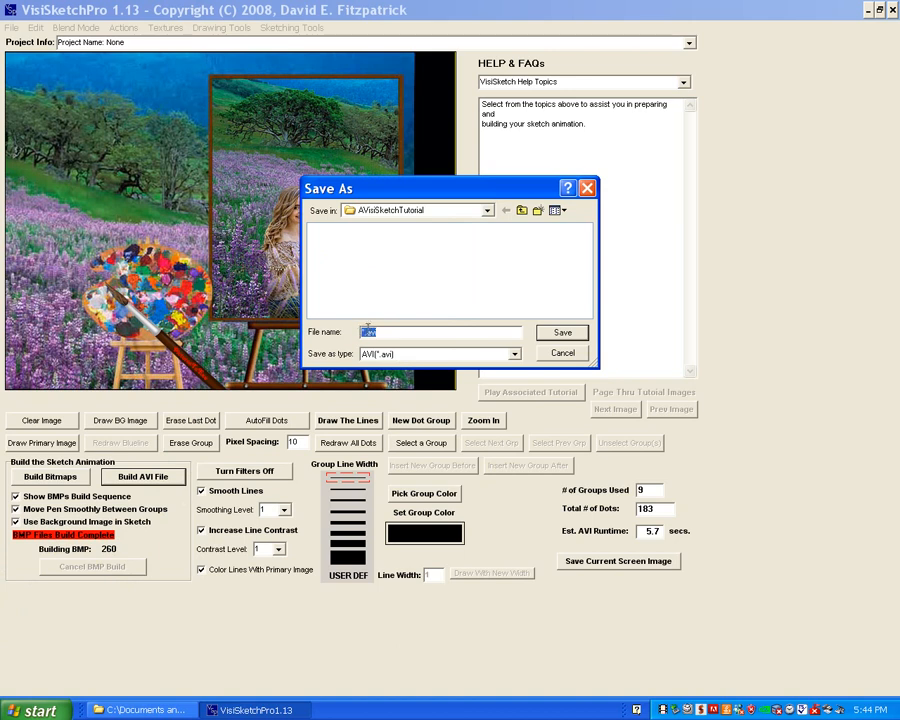
drag(366, 333, 359, 333)
text(granddaughter)
click(558, 333)
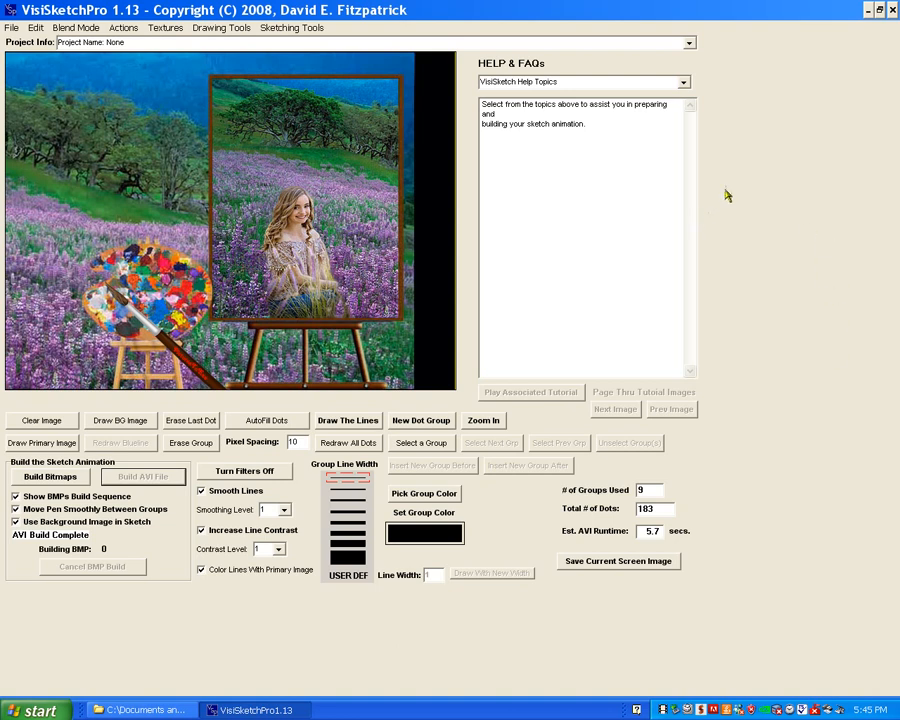
Step: Save the sketch project over the existing granddaughter.ipf file in the AVisiSketchTutorial folder
click(12, 28)
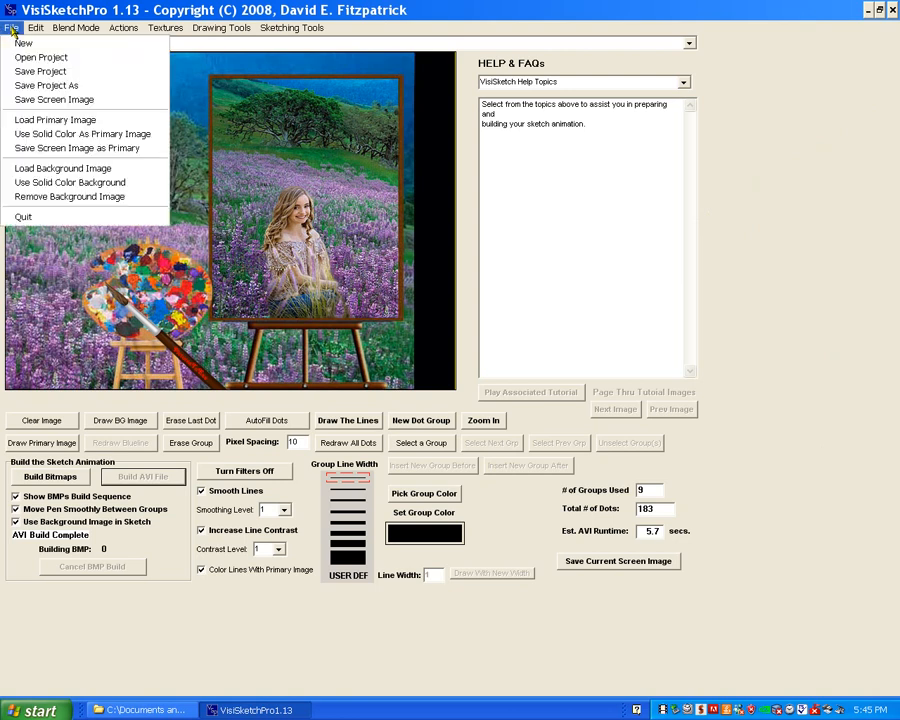
click(38, 71)
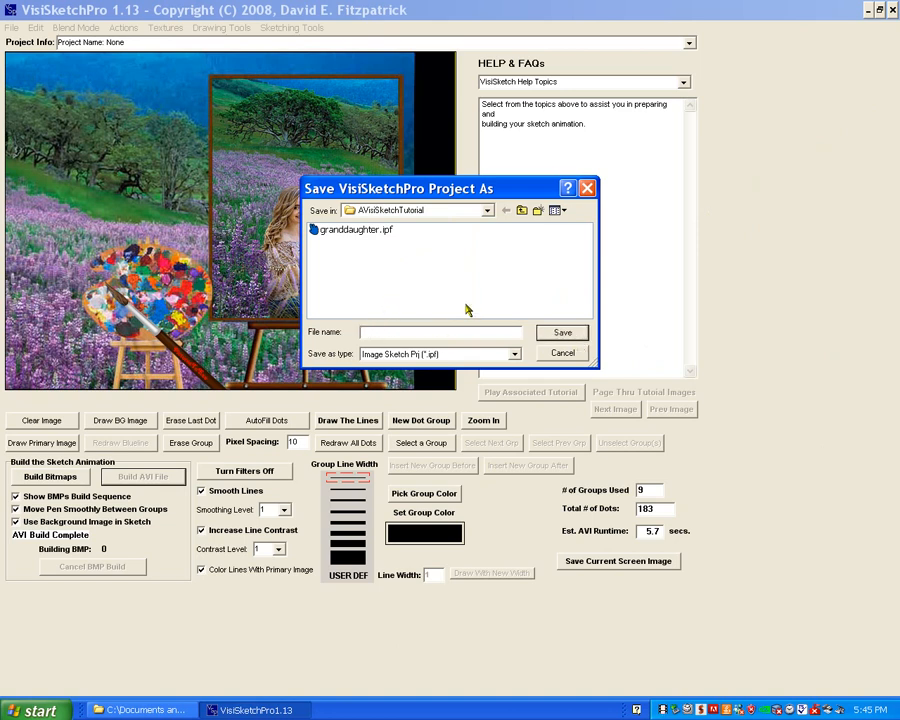
click(355, 229)
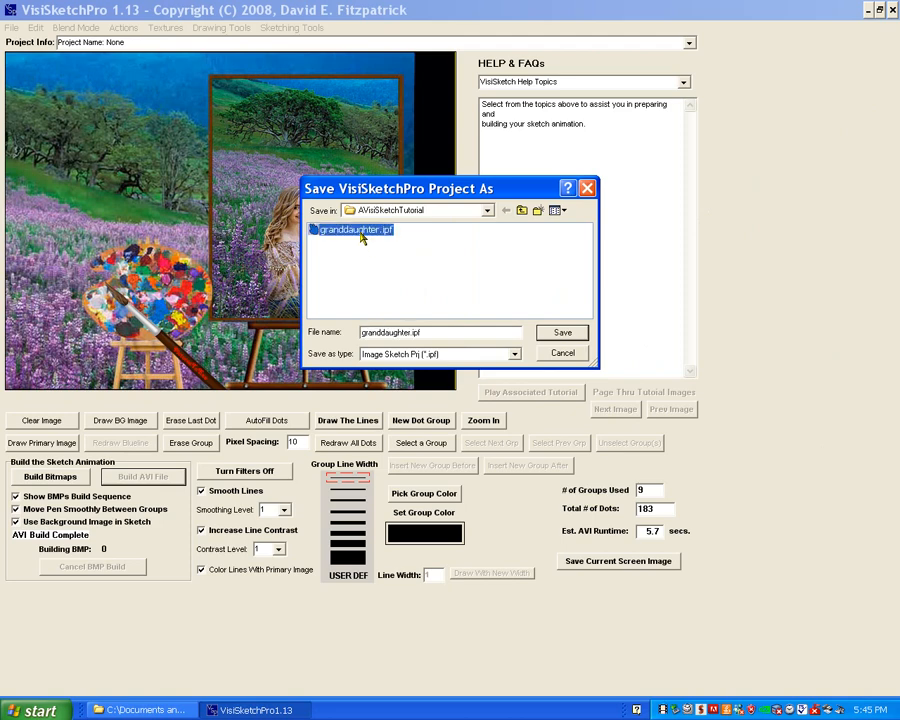
click(562, 332)
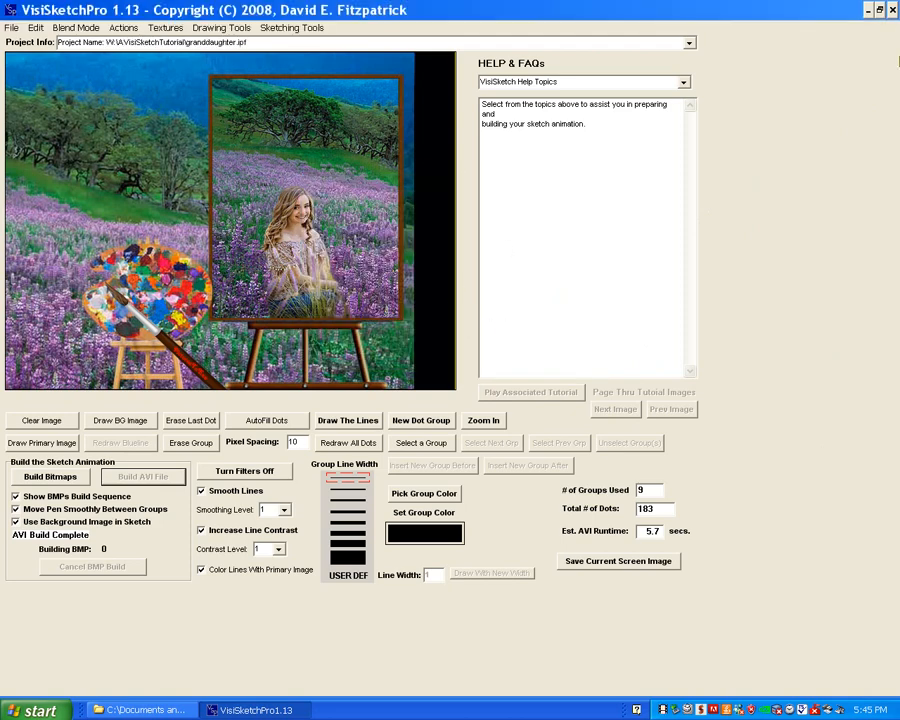
Step: Quit VisiSketchPro, close the Effects folder and switch to PicturesToExe Deluxe
click(890, 9)
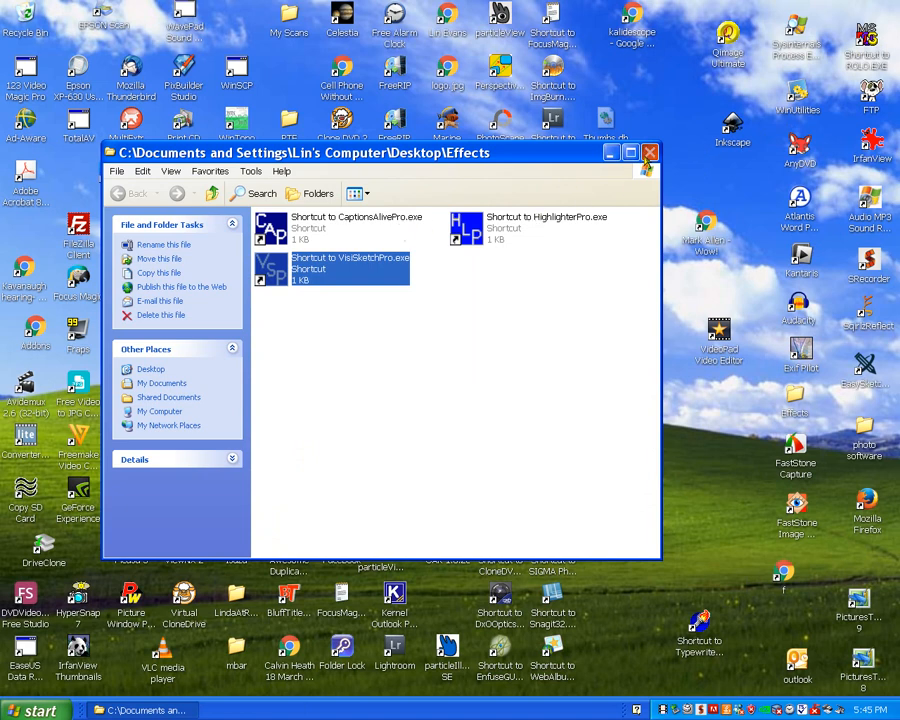
click(649, 153)
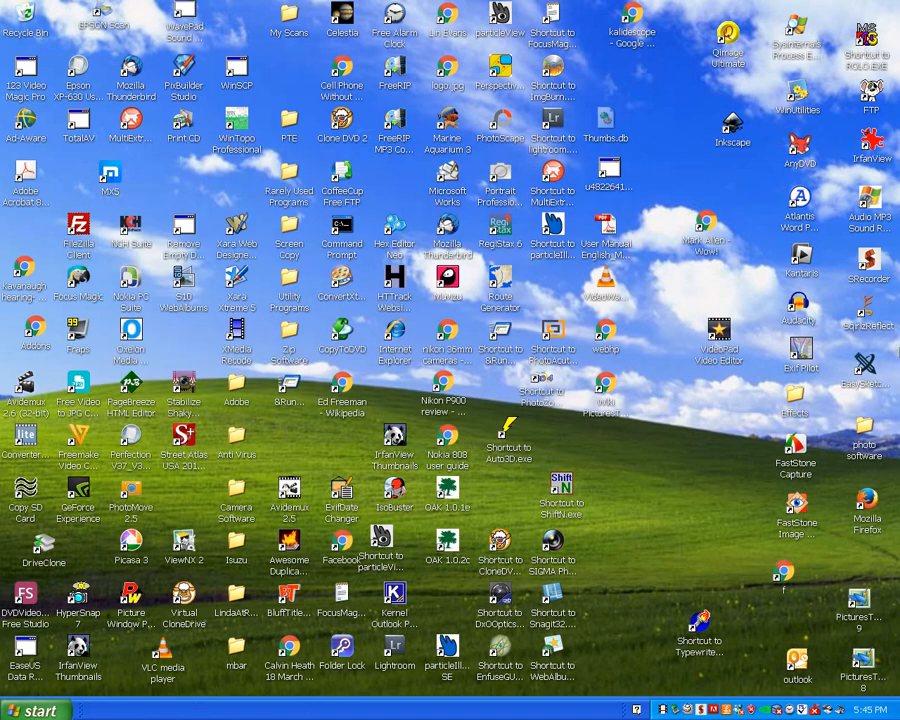
double_click(860, 602)
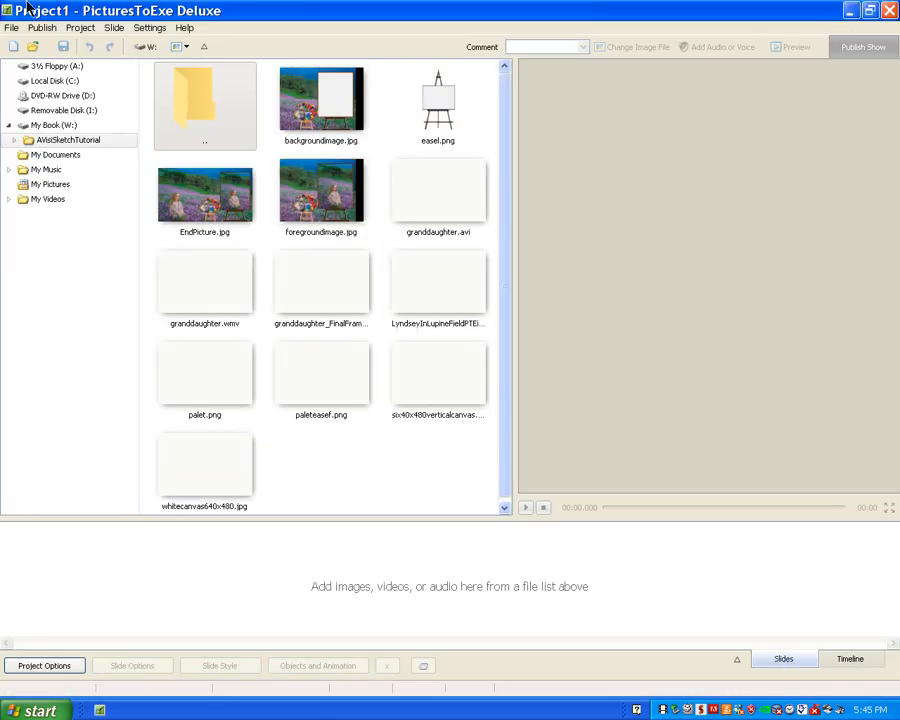
Step: Create a new 16:9 project named granddaughter
click(8, 27)
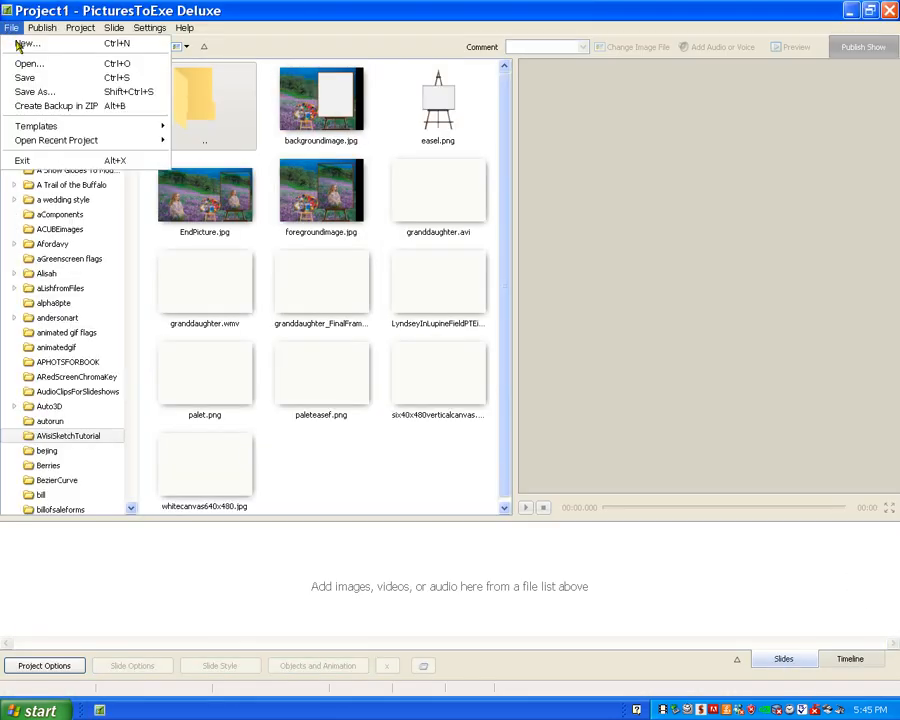
click(16, 43)
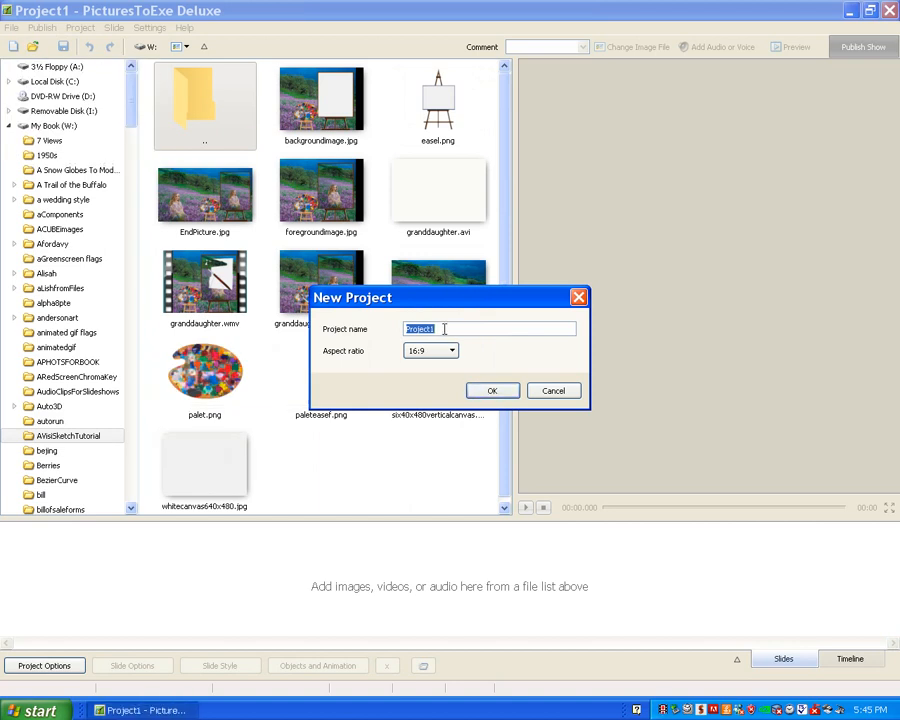
text(granddaughter)
click(492, 390)
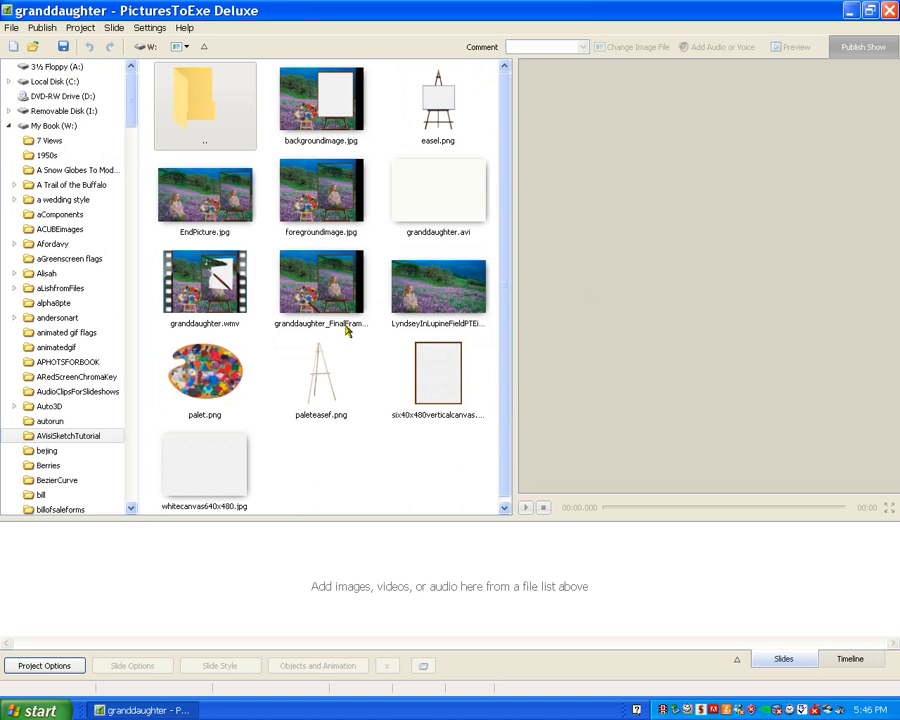
Step: Add the picture of the girl in the lupine field as a slide and cut the image object from it in Objects and Animation
double_click(437, 285)
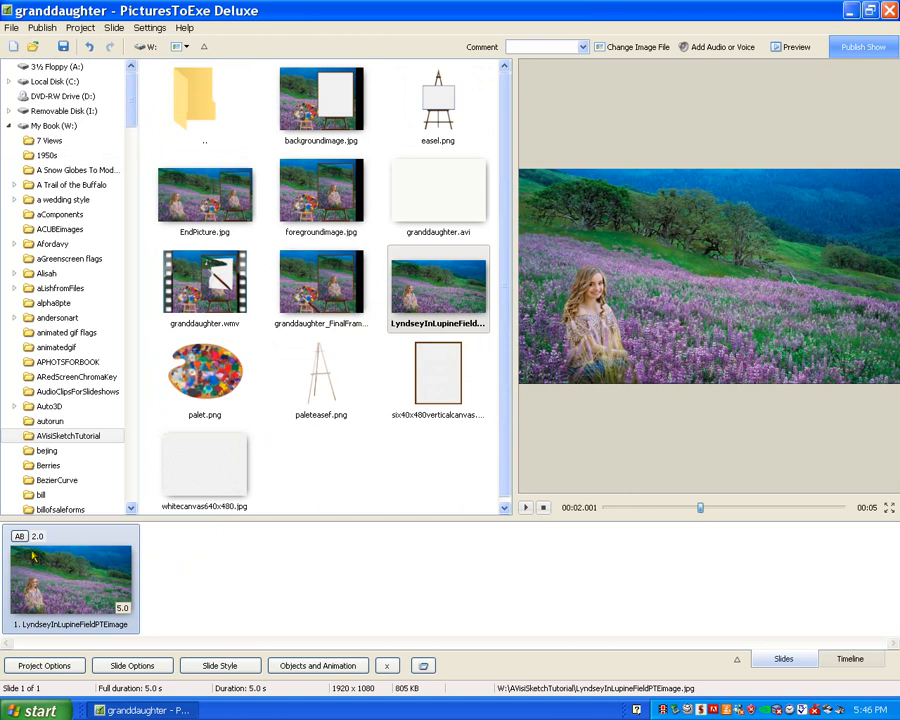
click(331, 665)
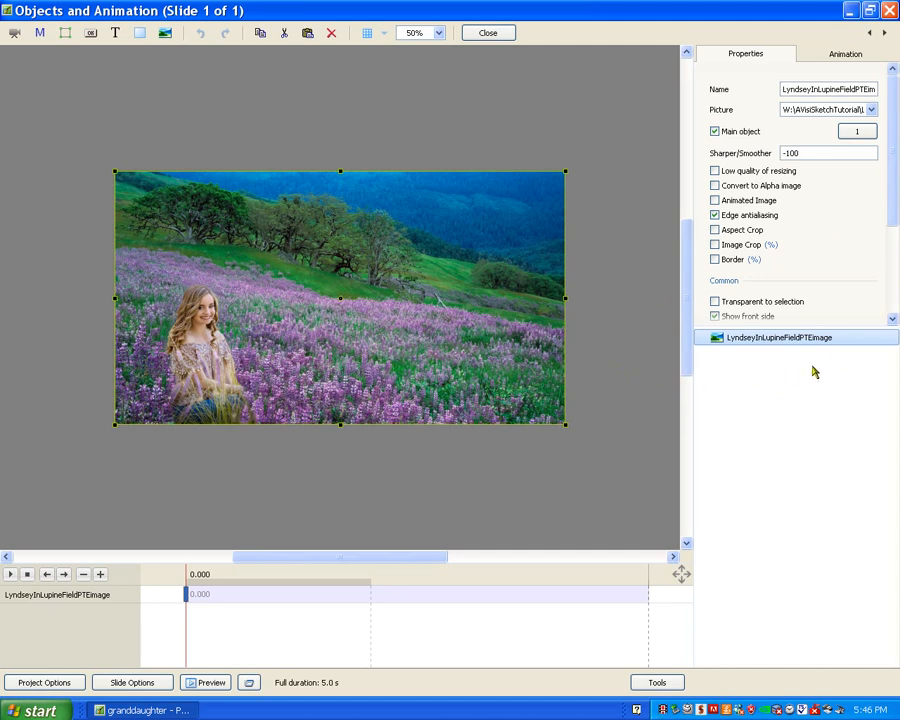
right_click(760, 340)
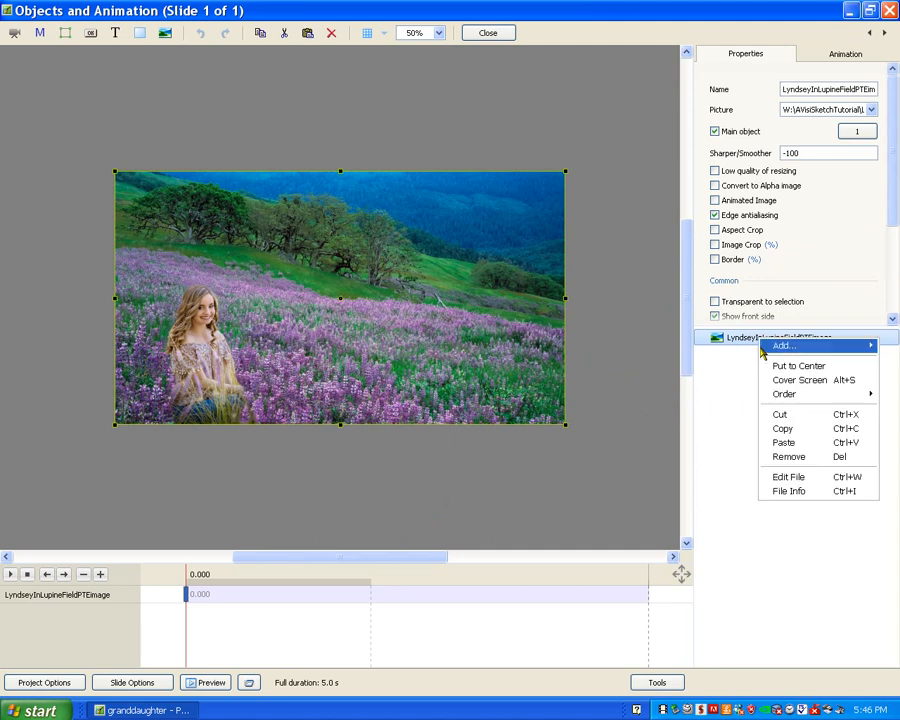
click(781, 415)
Step: Add a frame to the empty slide and paste the cut picture inside it as a child object
right_click(727, 354)
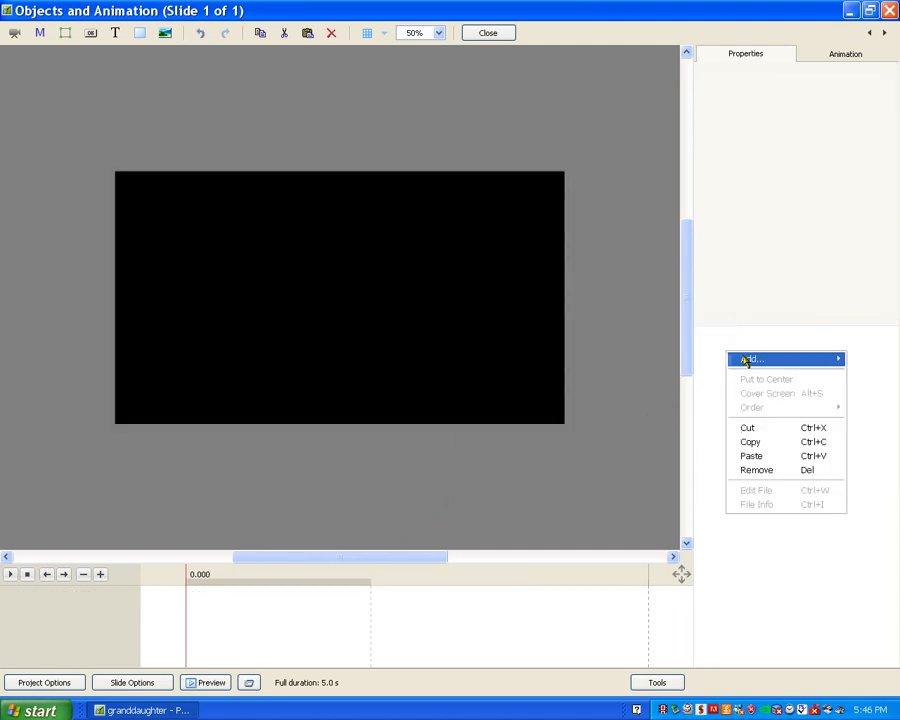
mouse_move(748, 360)
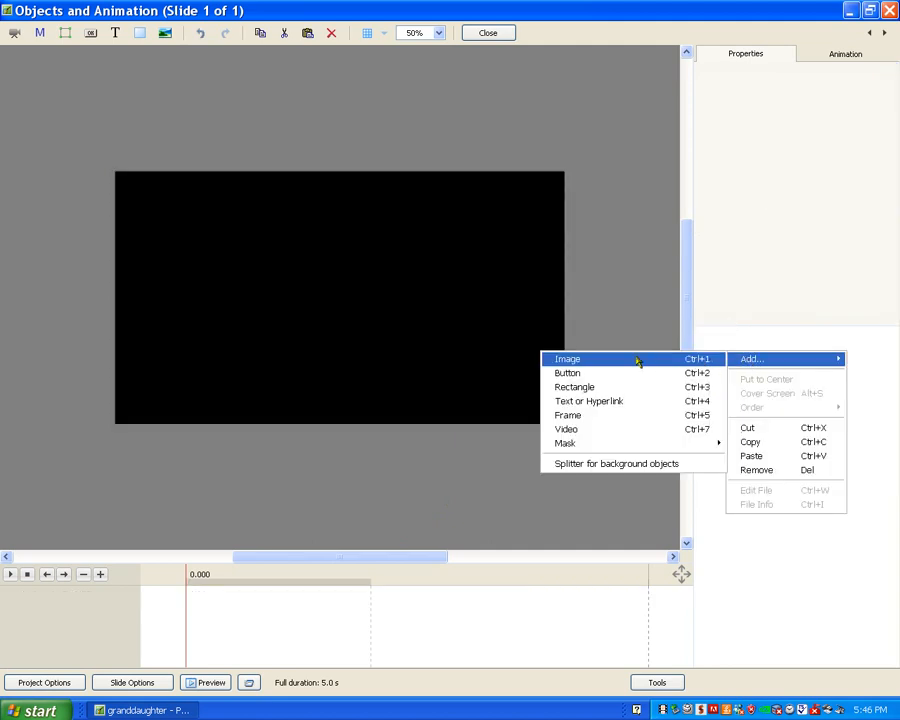
click(568, 415)
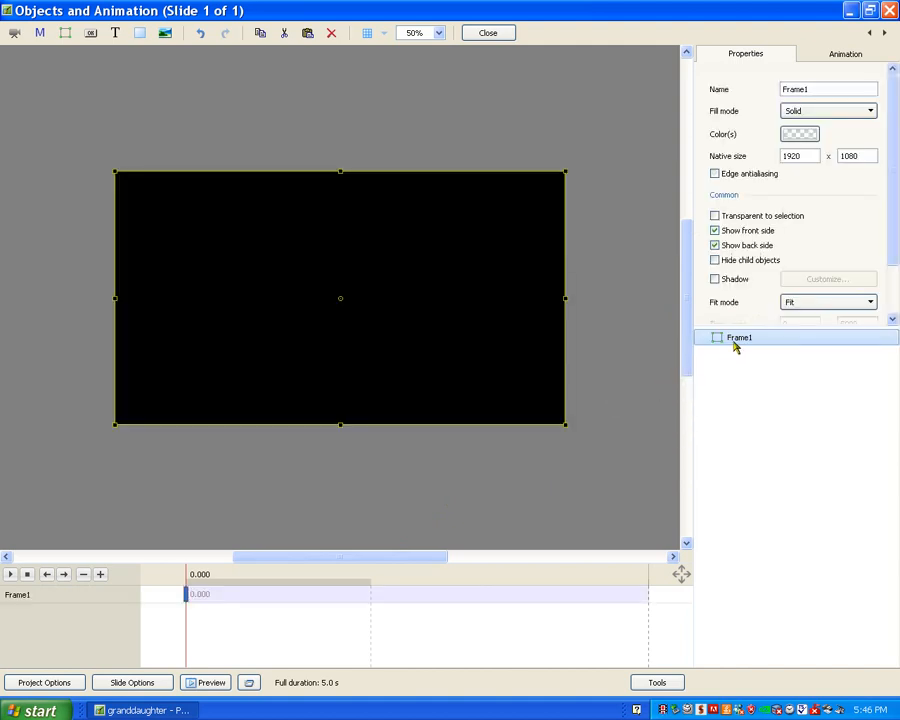
right_click(737, 342)
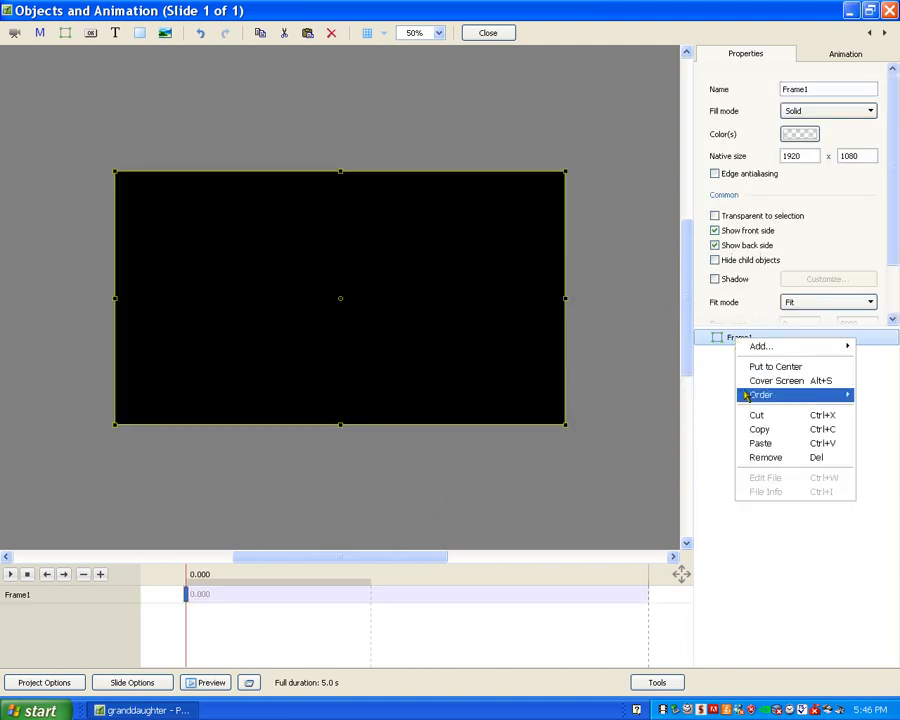
click(760, 443)
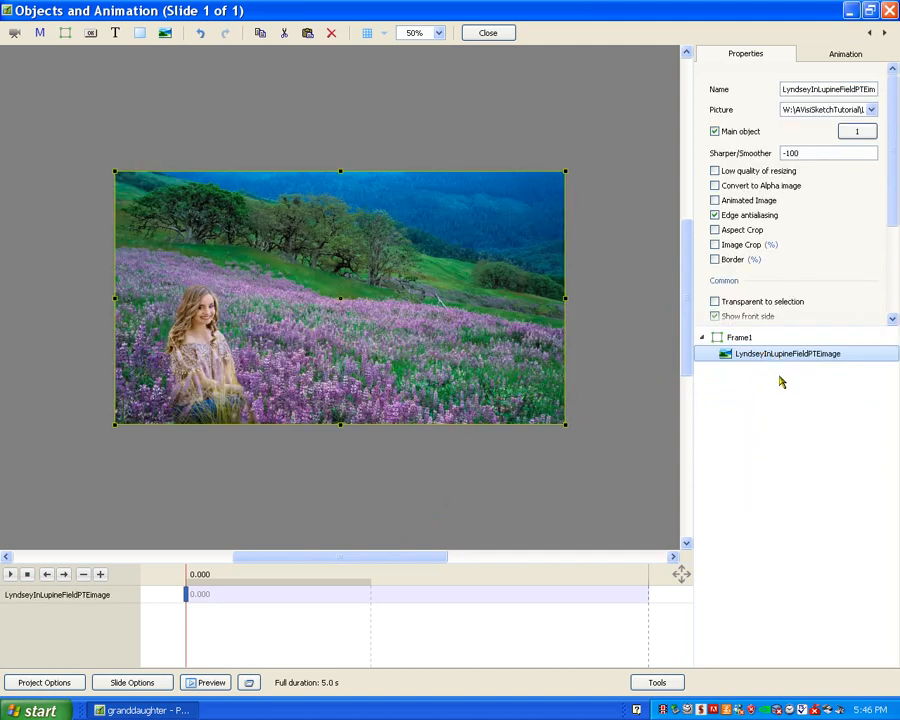
Step: Add a mask template to Frame1 with Rectangle style, 50% width of blur and 0% corner radius
click(740, 340)
right_click(740, 343)
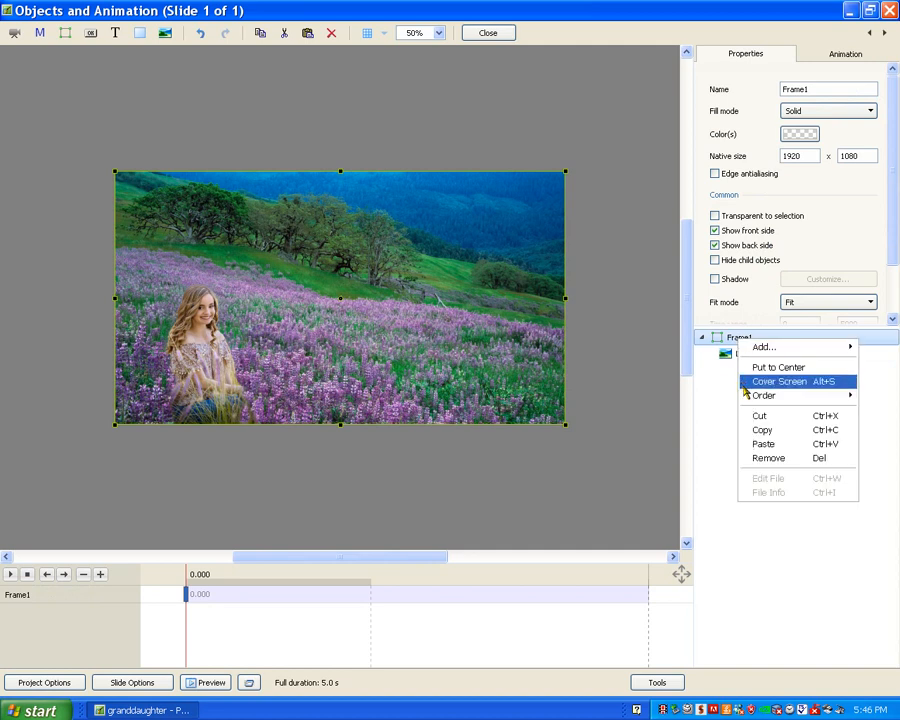
mouse_move(770, 350)
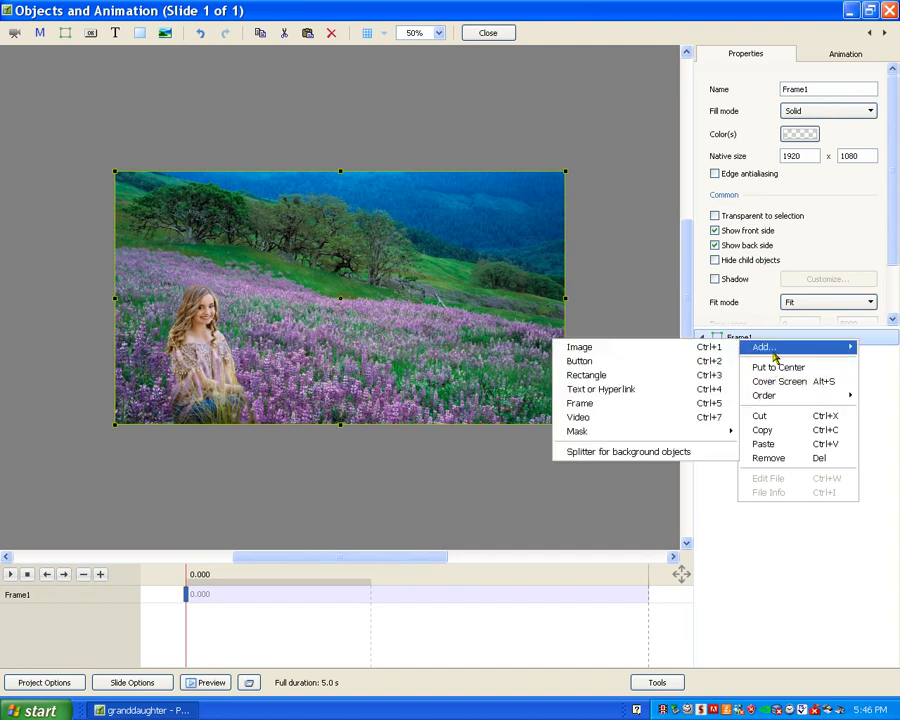
mouse_move(615, 436)
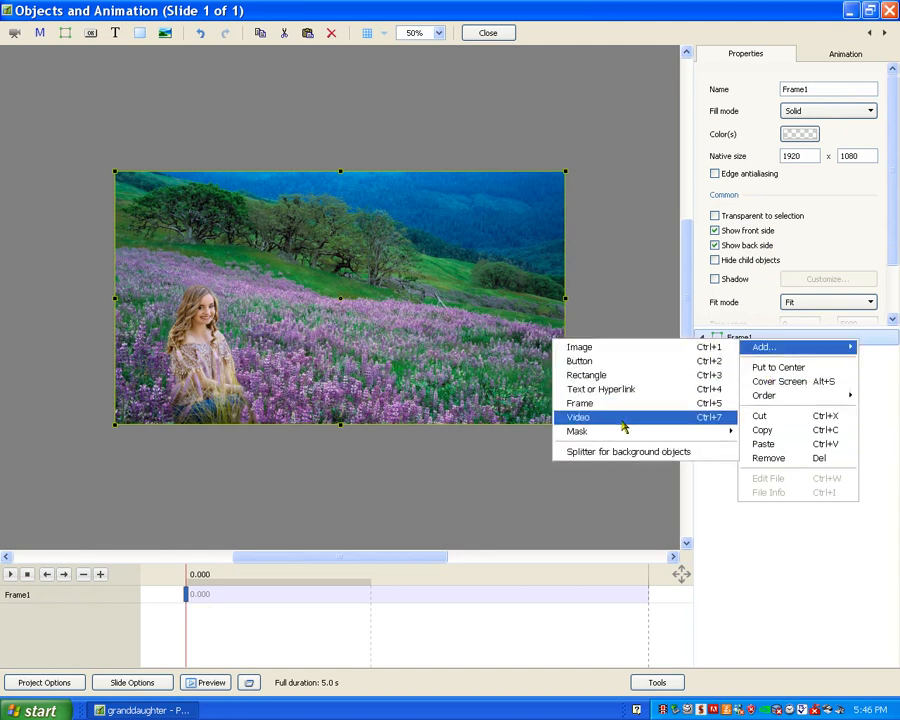
mouse_move(687, 437)
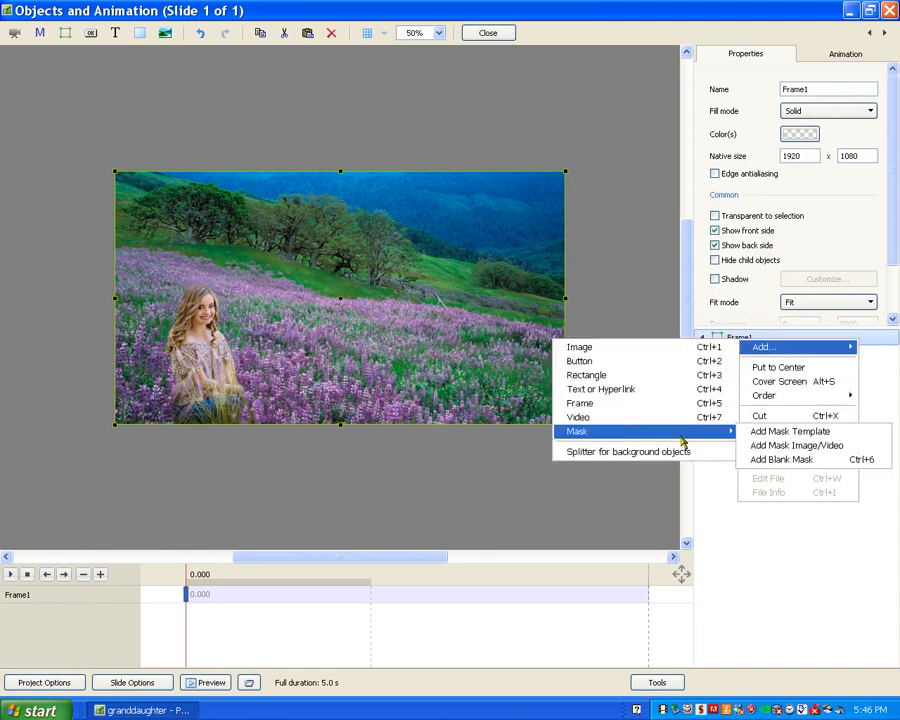
click(772, 434)
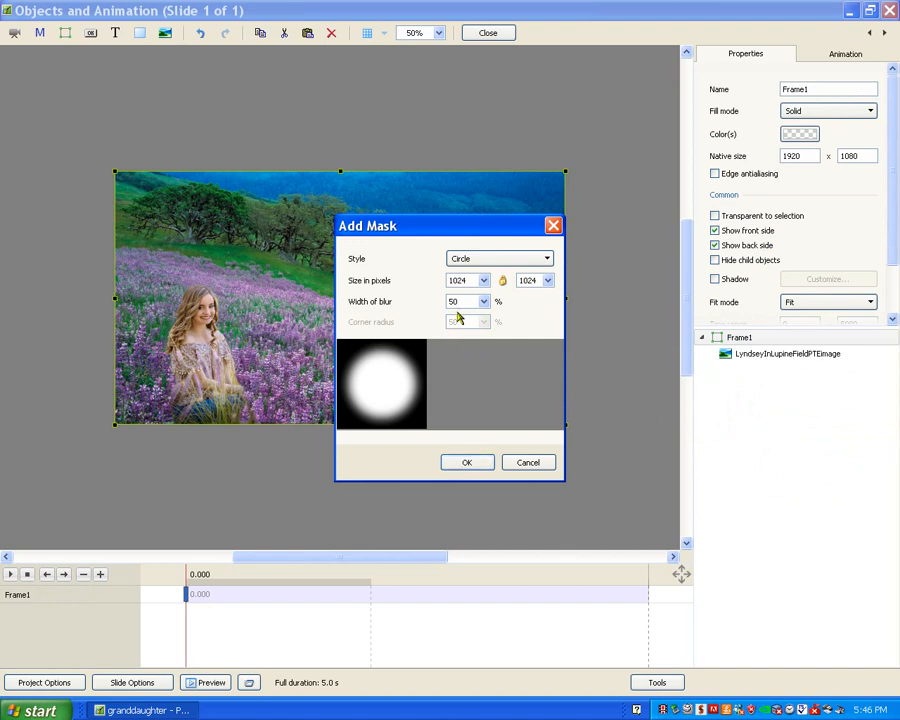
click(485, 301)
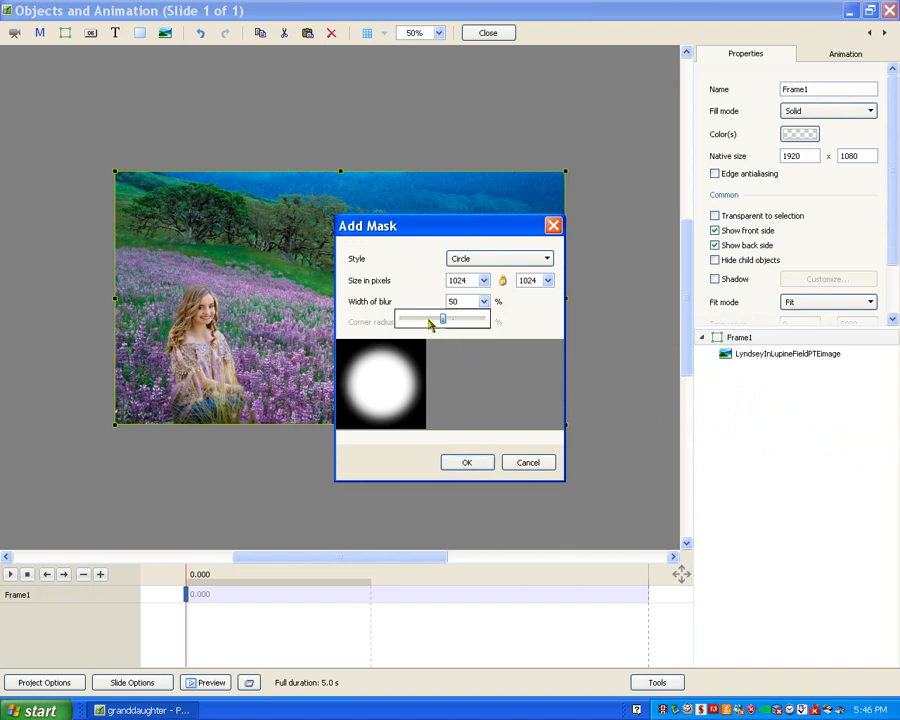
click(488, 305)
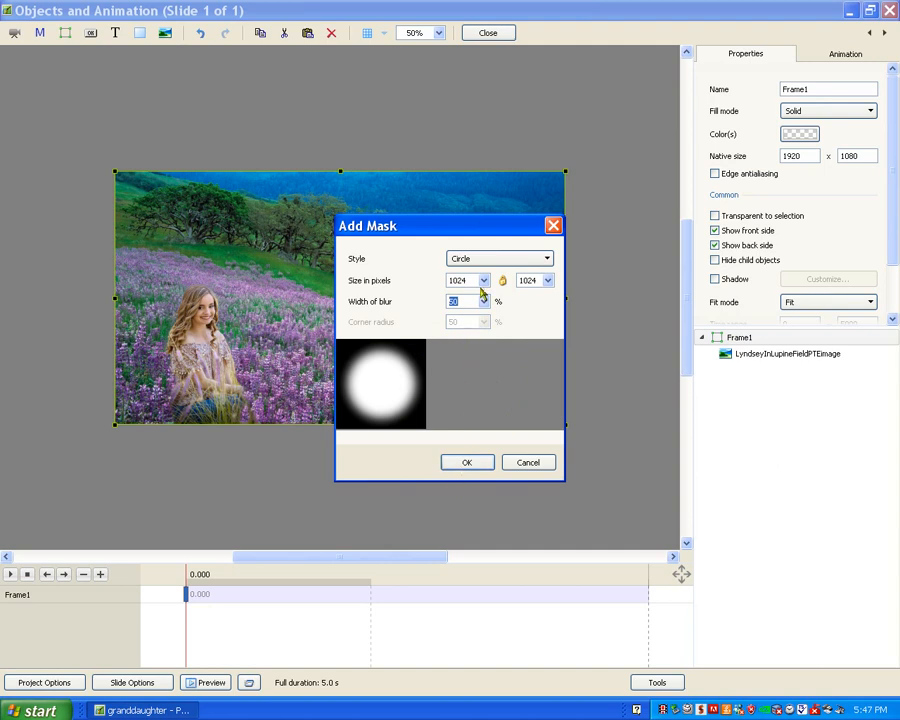
click(549, 261)
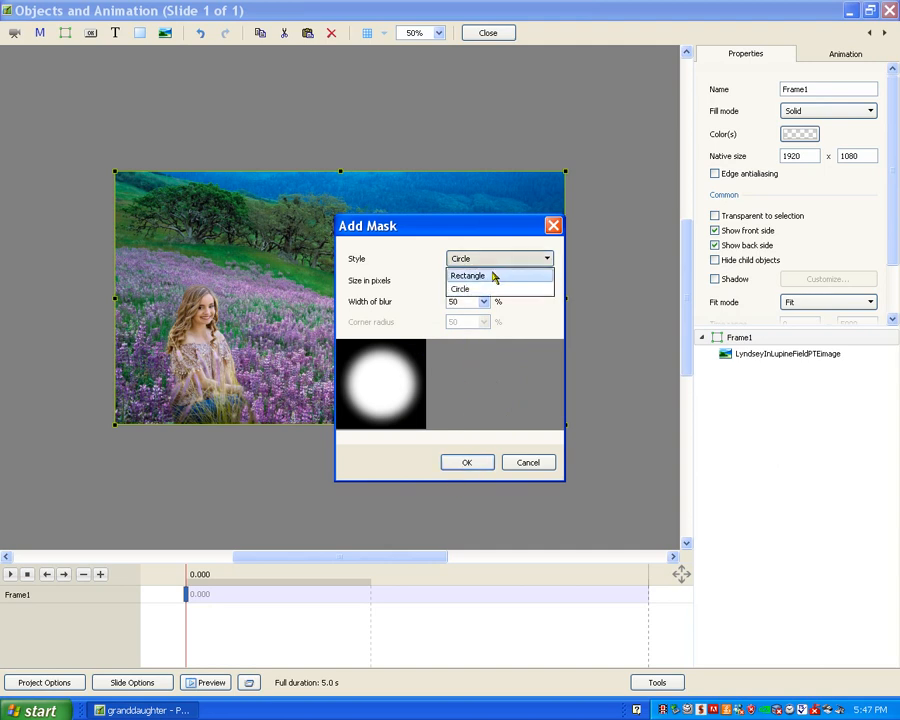
click(493, 277)
click(482, 322)
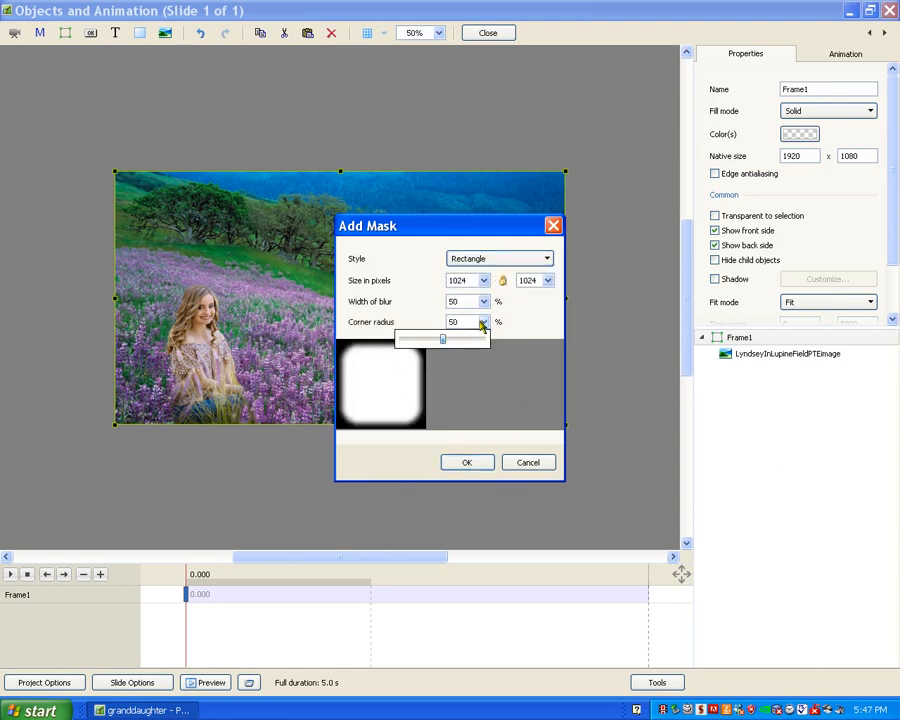
drag(443, 338, 402, 338)
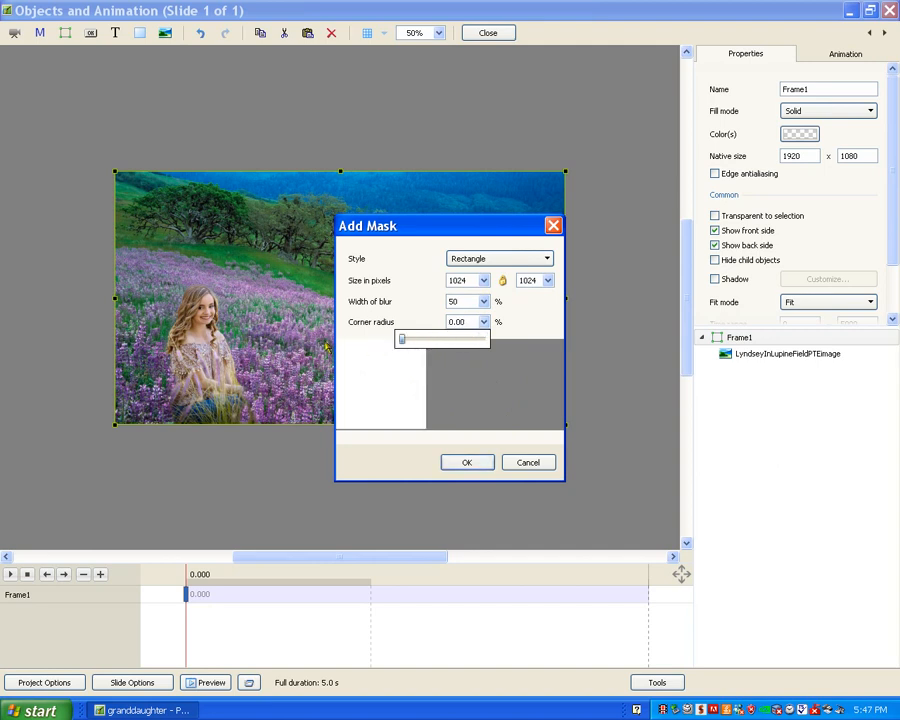
click(461, 443)
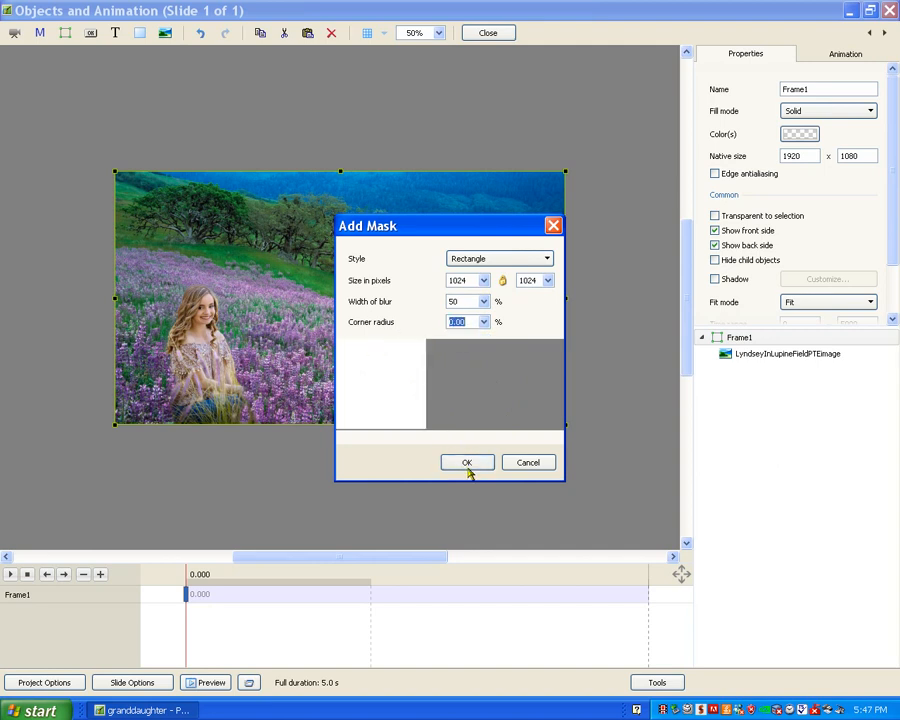
click(467, 466)
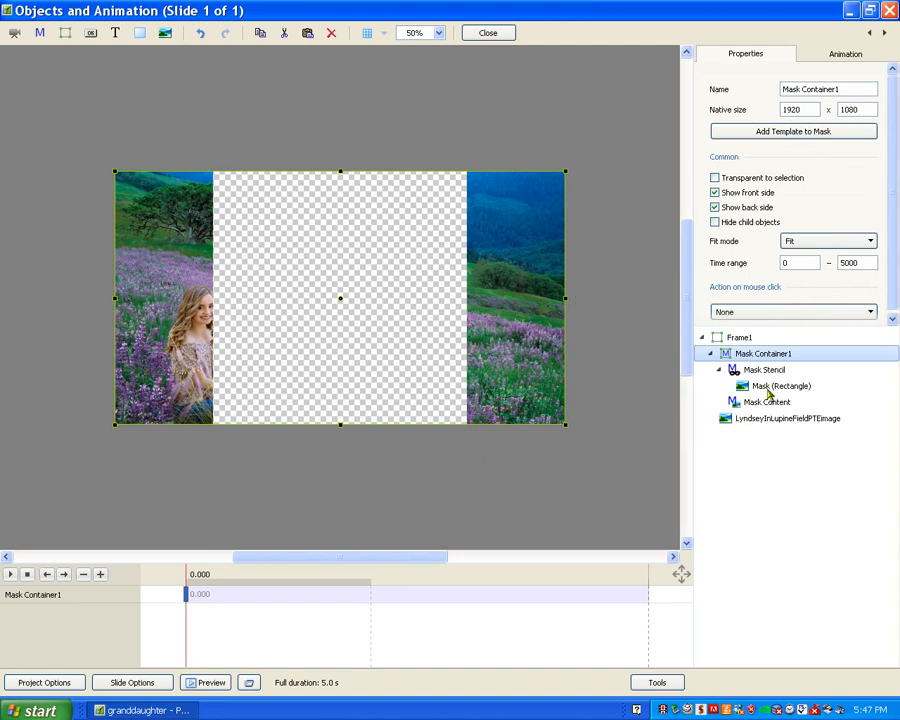
Step: Move the rectangular mask clear of the girl and stretch it to the picture's right and bottom edges
click(767, 390)
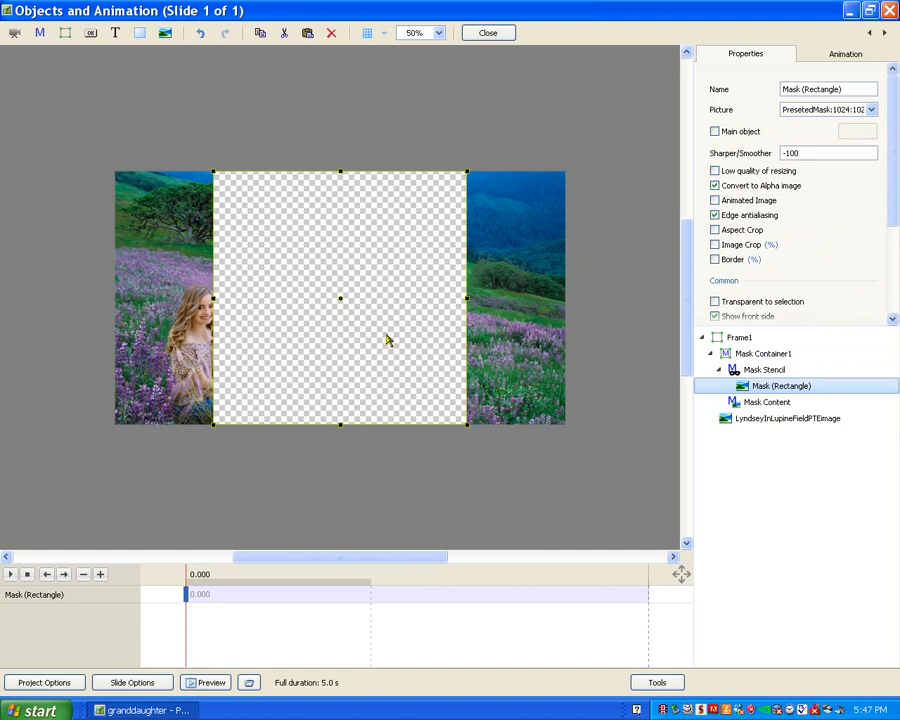
drag(390, 328, 445, 321)
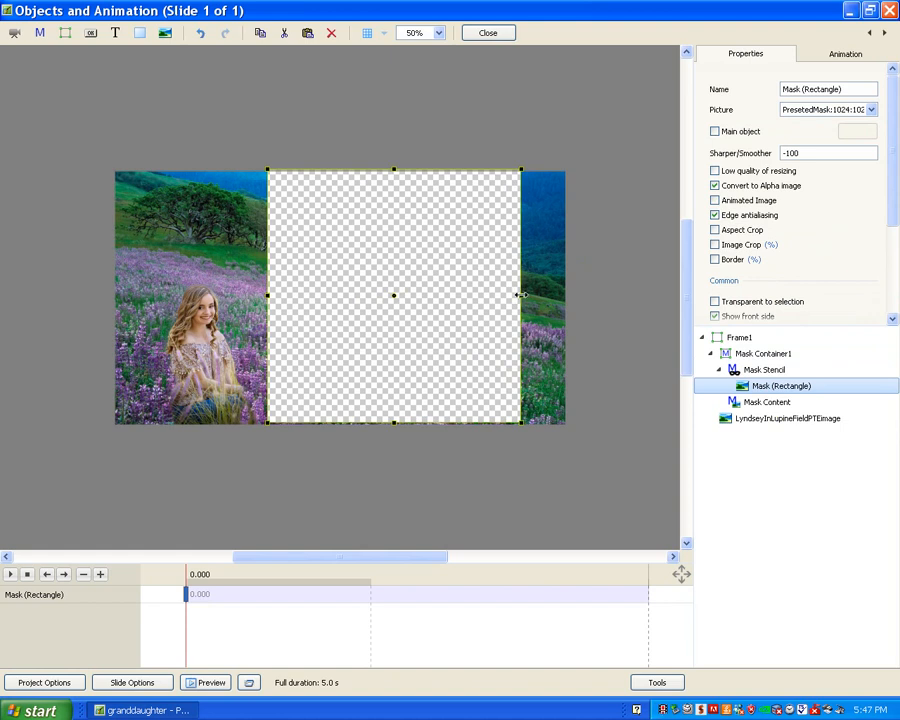
drag(523, 295, 569, 295)
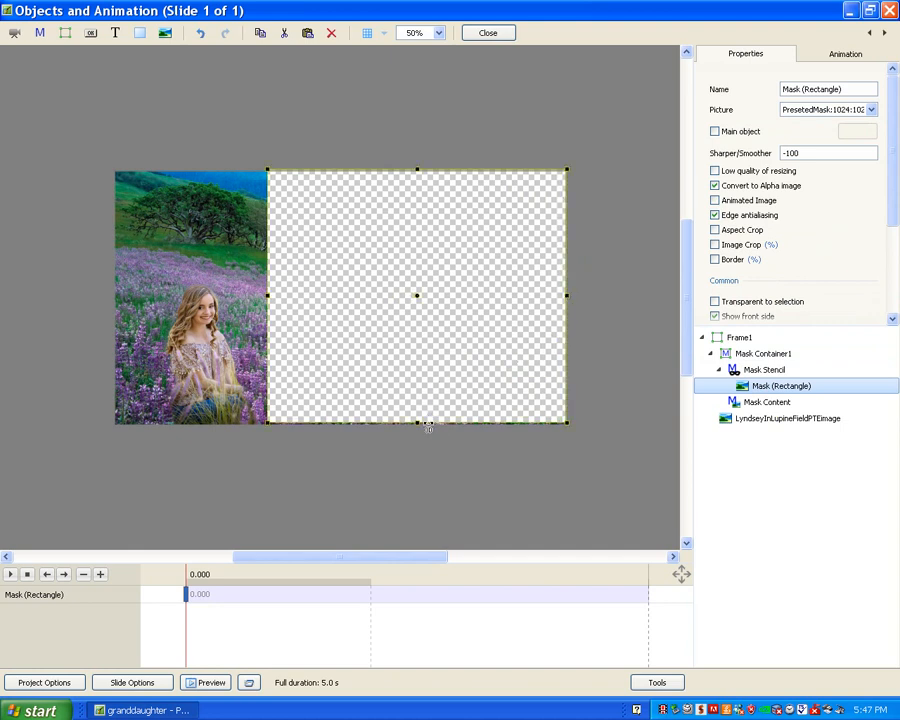
drag(418, 425, 418, 426)
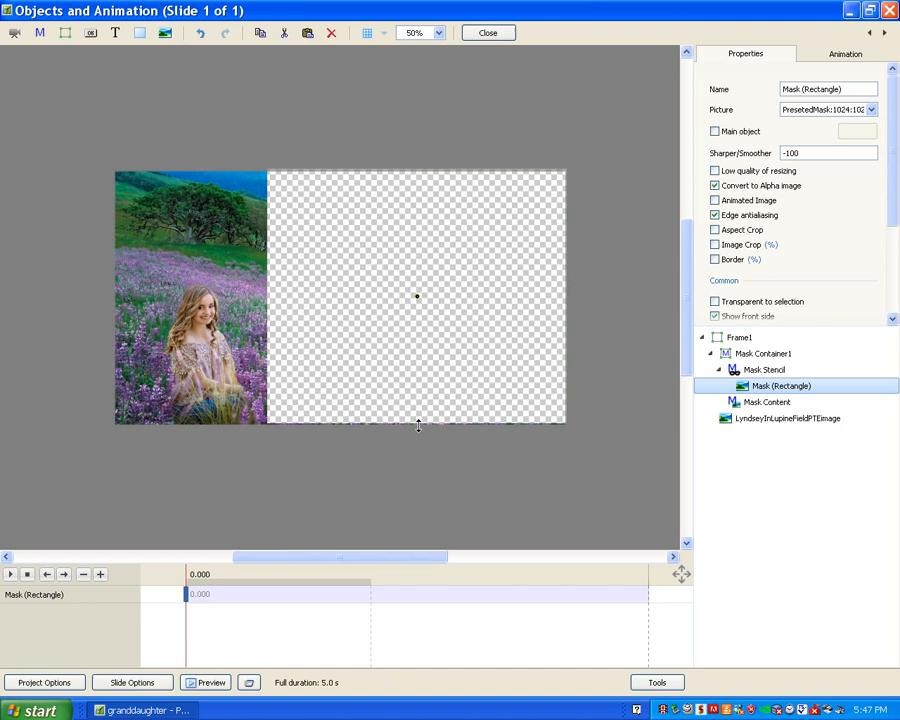
drag(418, 425, 419, 425)
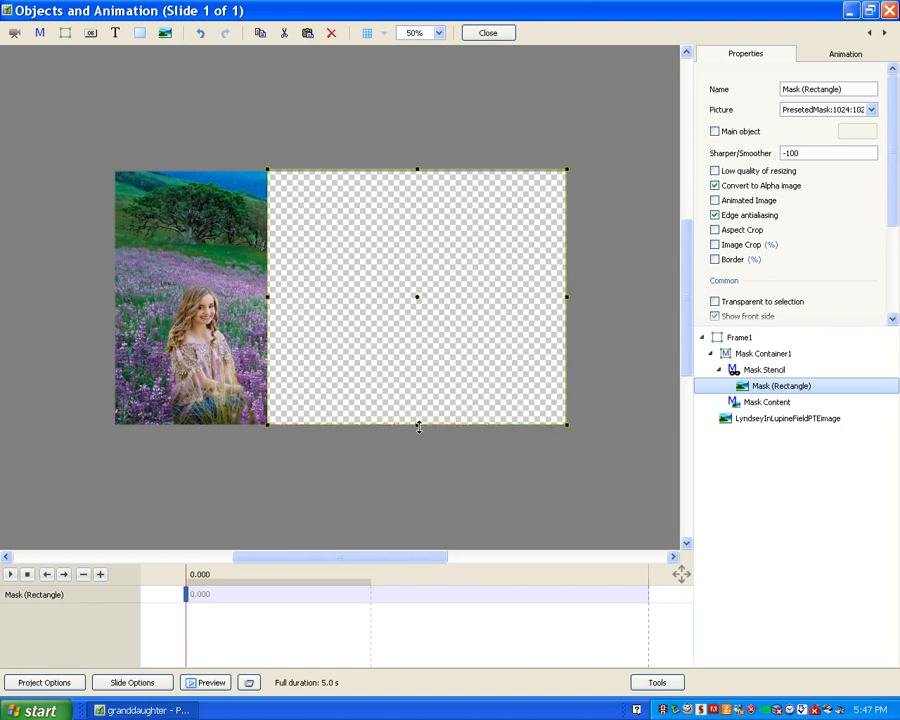
Step: Add the video granddaughter.wmv as a child of the mask rectangle and enlarge it slightly
right_click(766, 392)
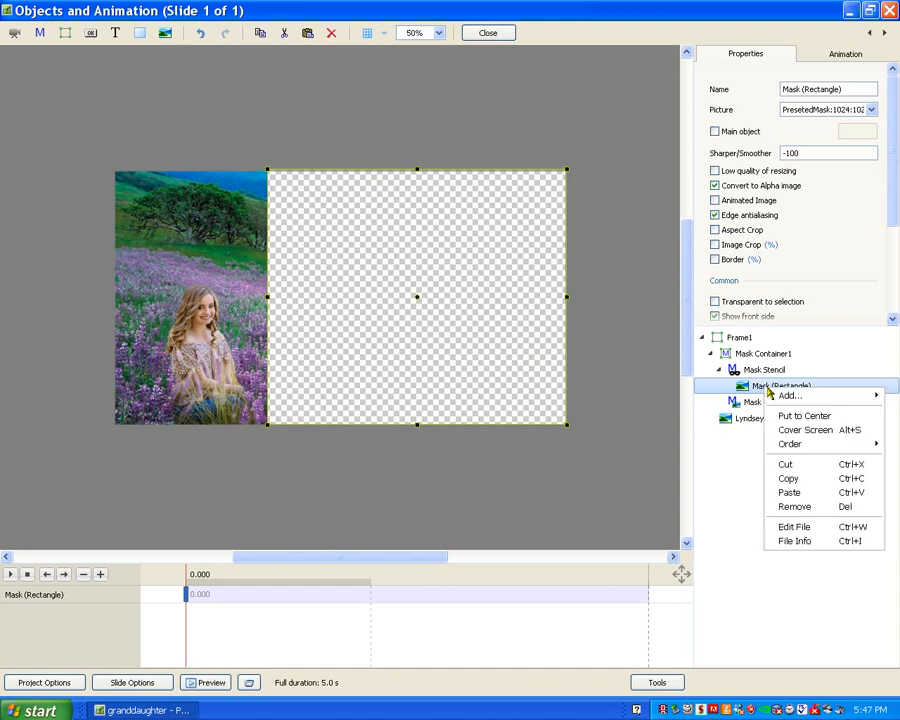
mouse_move(790, 396)
click(630, 468)
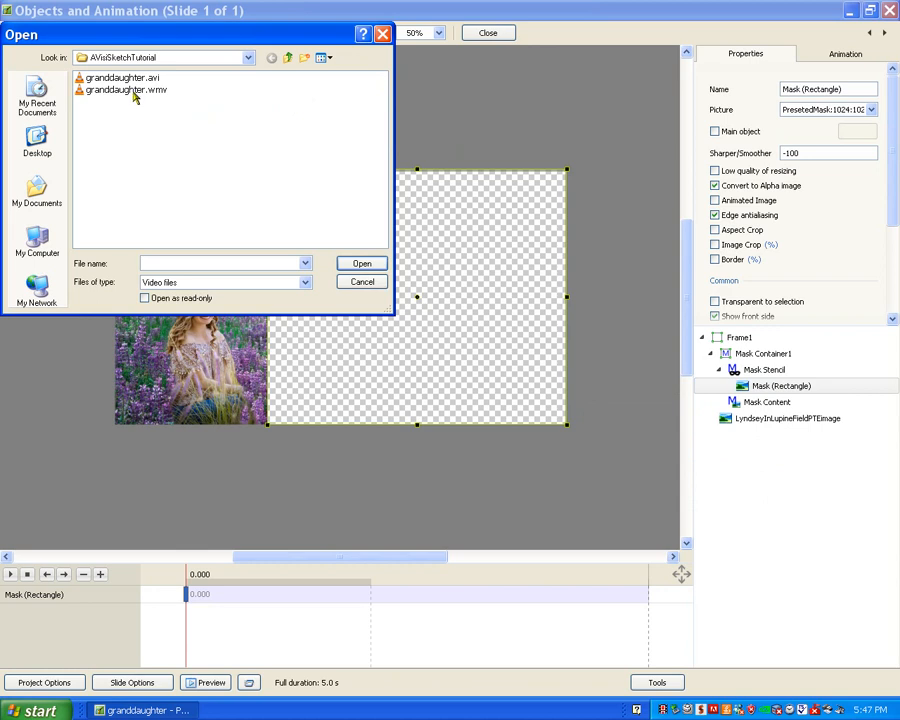
double_click(133, 91)
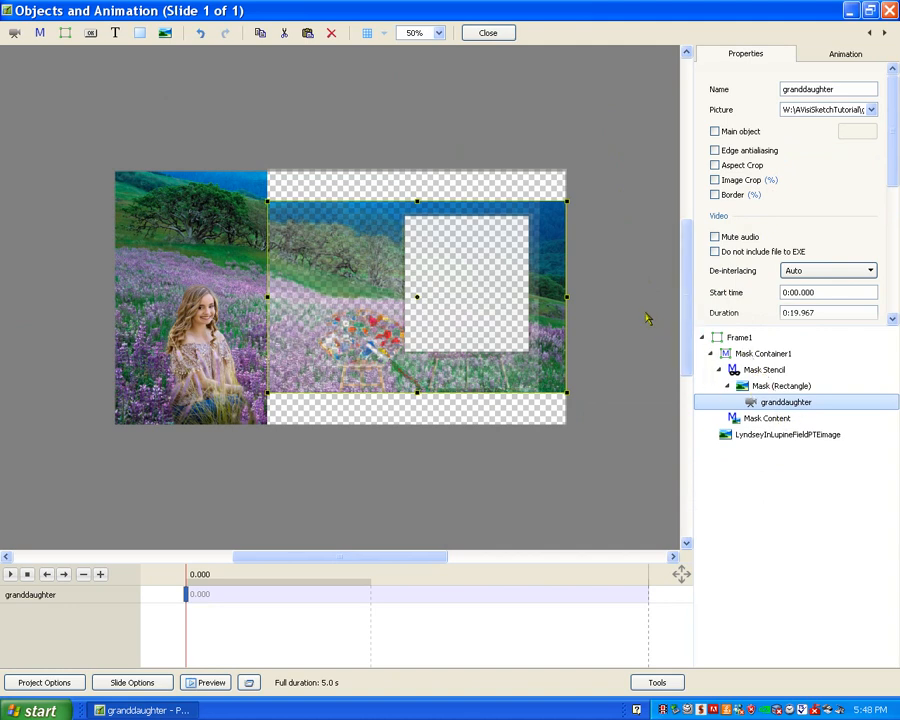
mouse_move(567, 202)
mouse_down()
mouse_move(611, 175)
mouse_move(536, 204)
mouse_move(548, 211)
mouse_move(567, 200)
mouse_up()
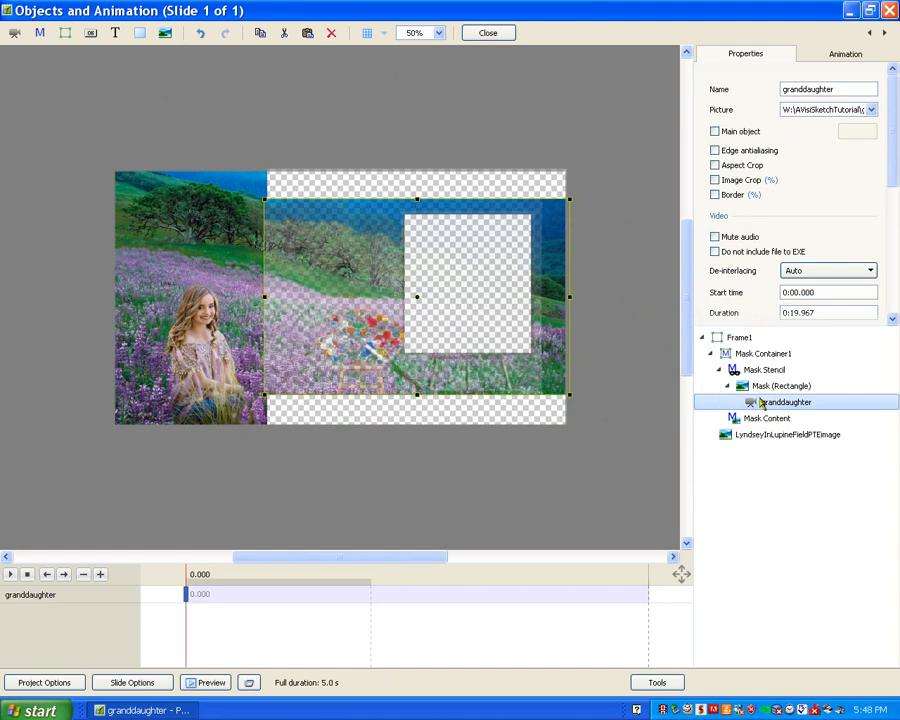
Step: Cut the granddaughter video from the mask rectangle and paste it into Mask Content
click(762, 391)
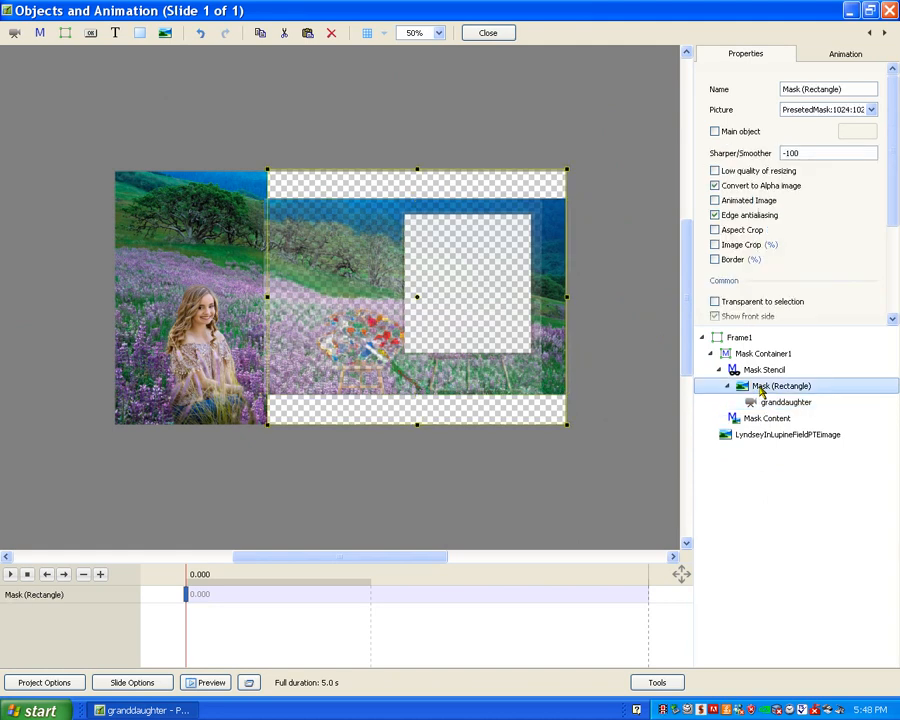
right_click(760, 403)
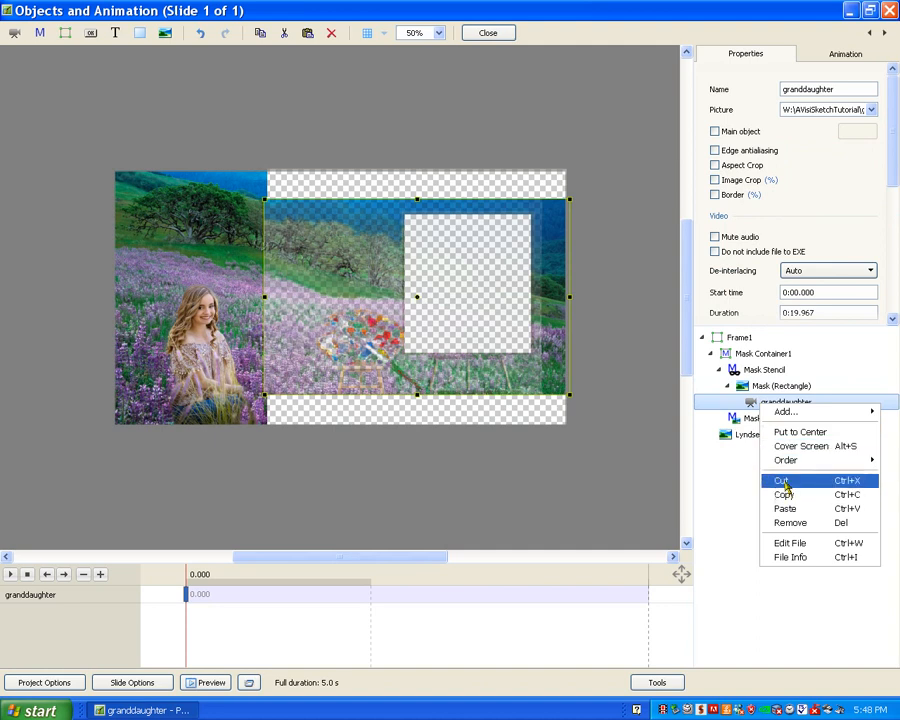
click(782, 481)
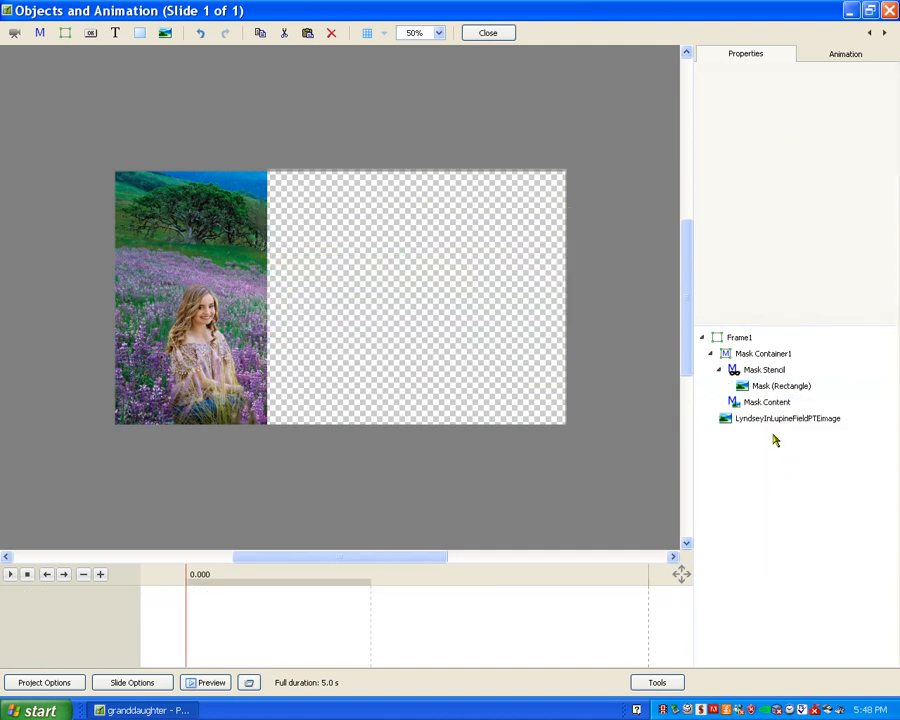
click(764, 402)
right_click(764, 402)
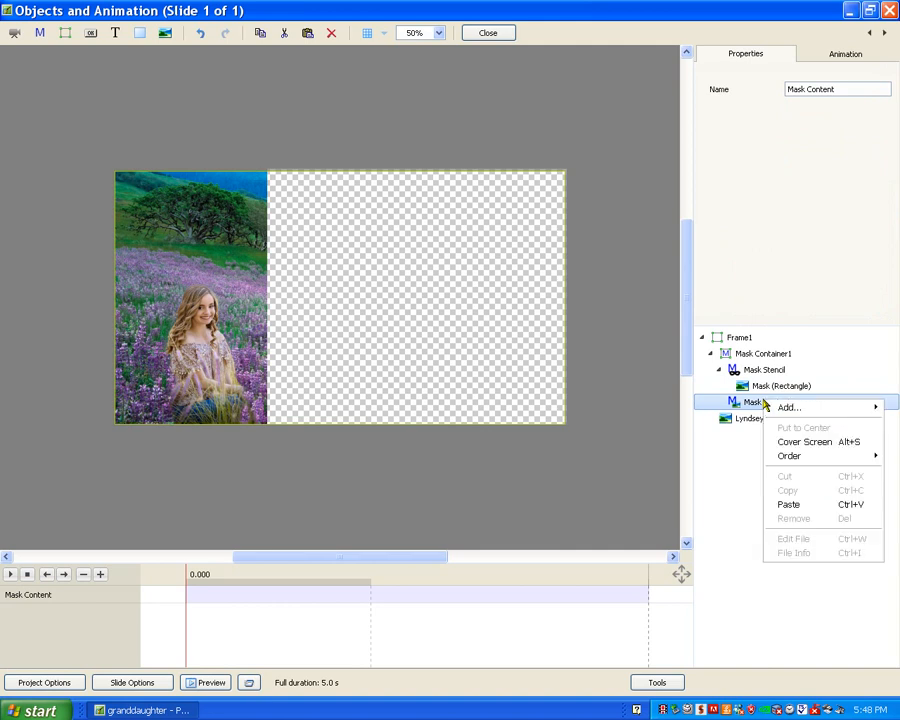
click(788, 504)
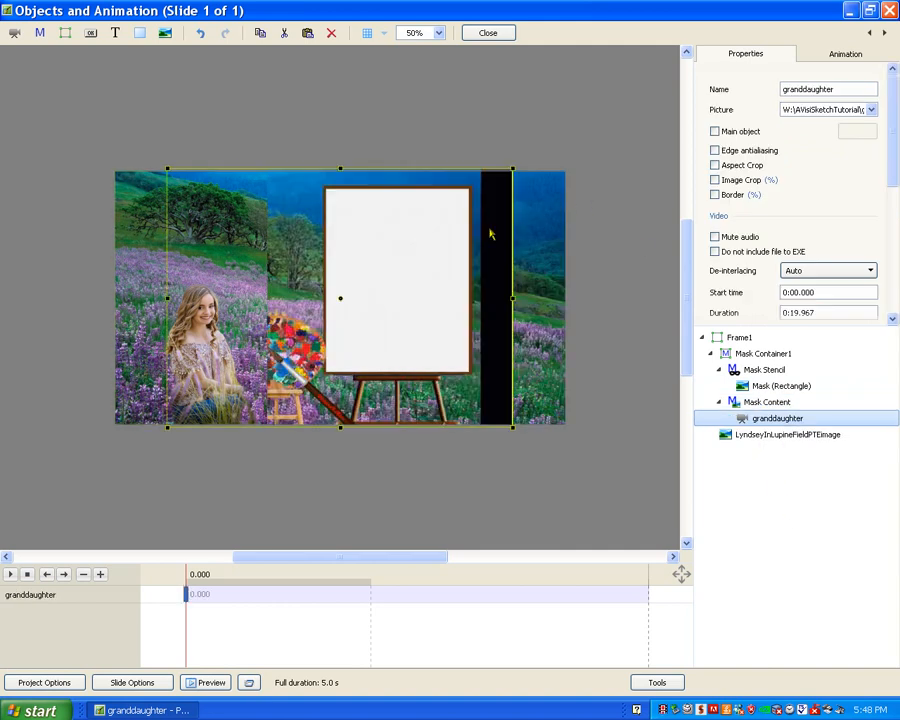
Step: Shift the video right to line up with the background picture and extend the mask's left edge toward the girl
drag(420, 276, 506, 278)
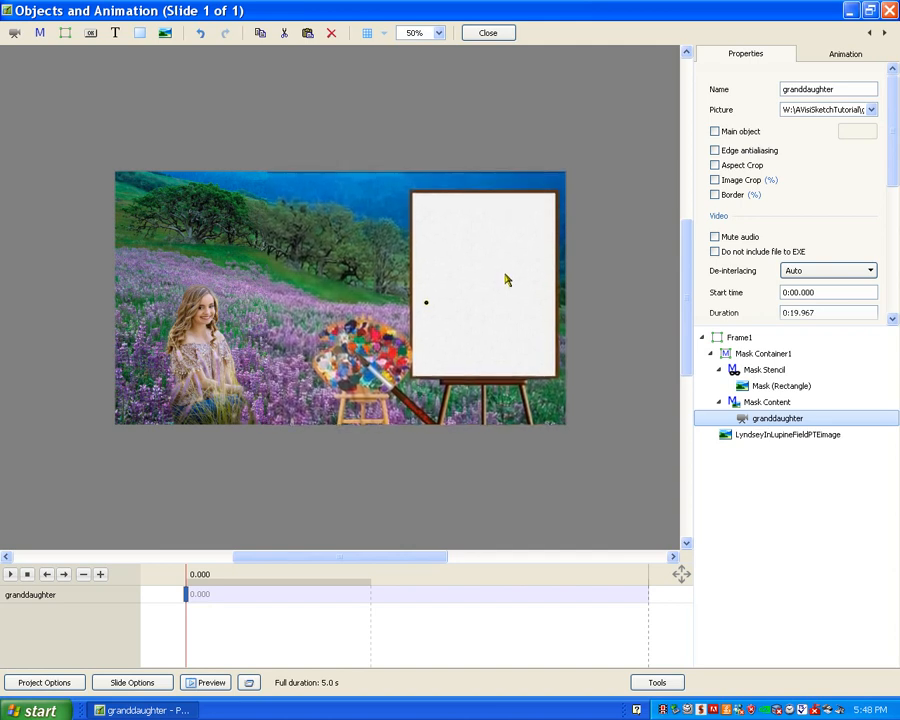
click(507, 279)
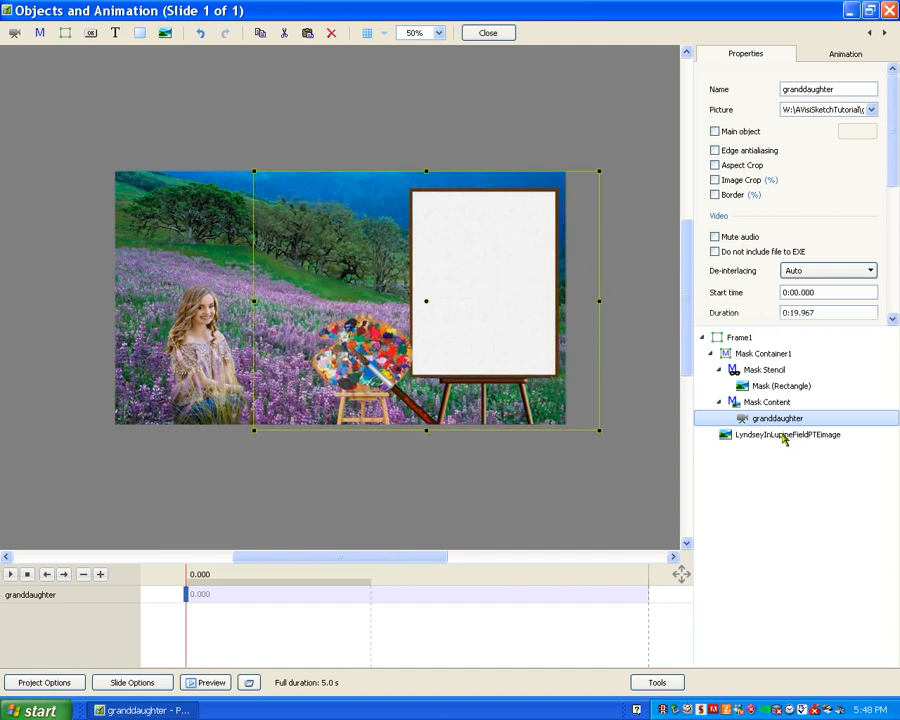
click(775, 386)
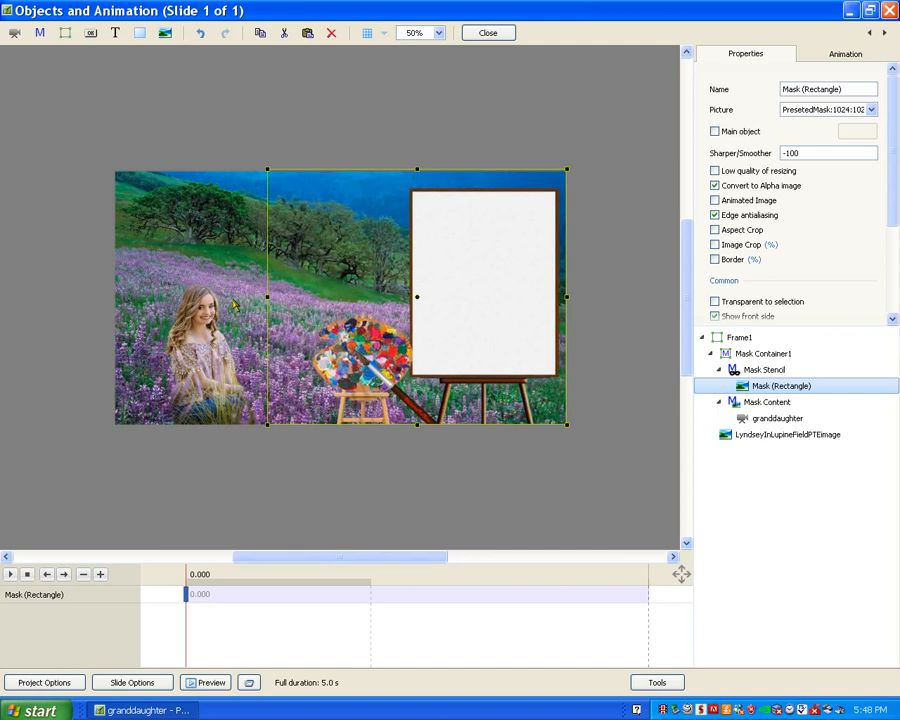
drag(267, 296, 418, 296)
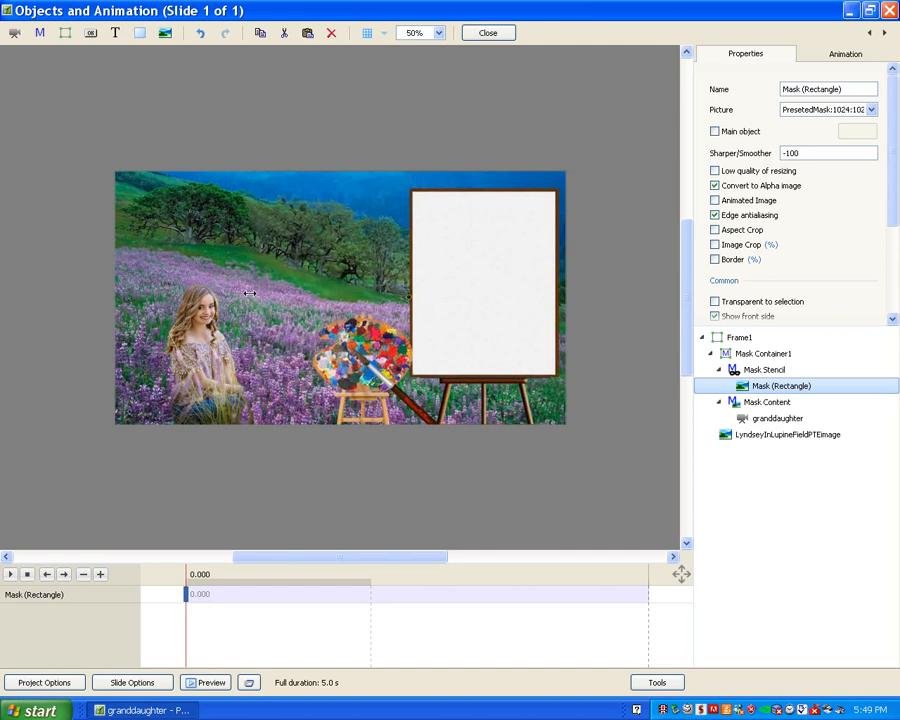
click(244, 293)
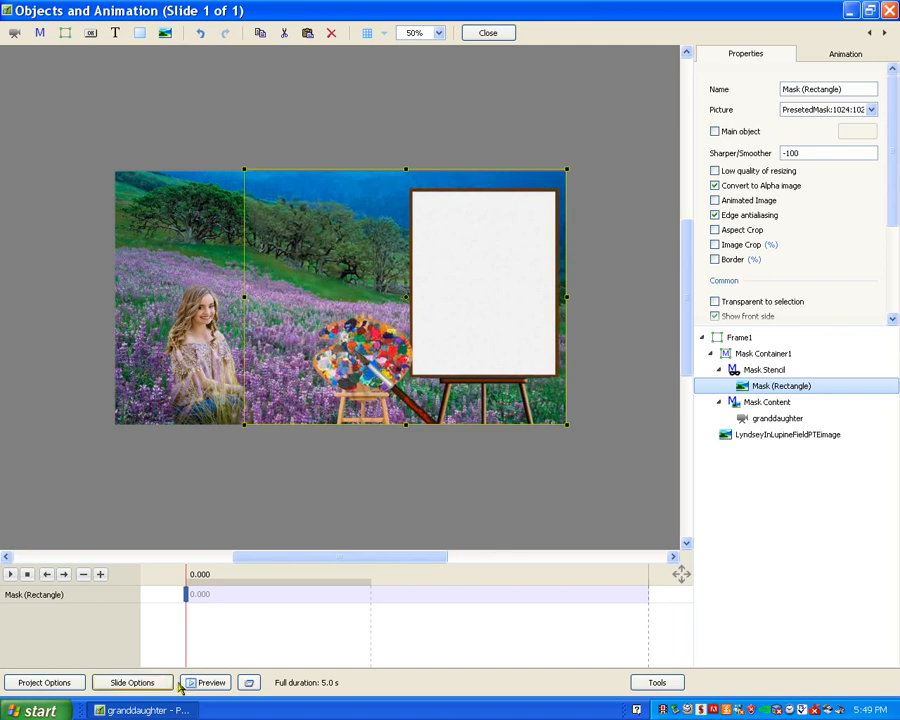
Step: Set the slide duration to 120 seconds
click(137, 686)
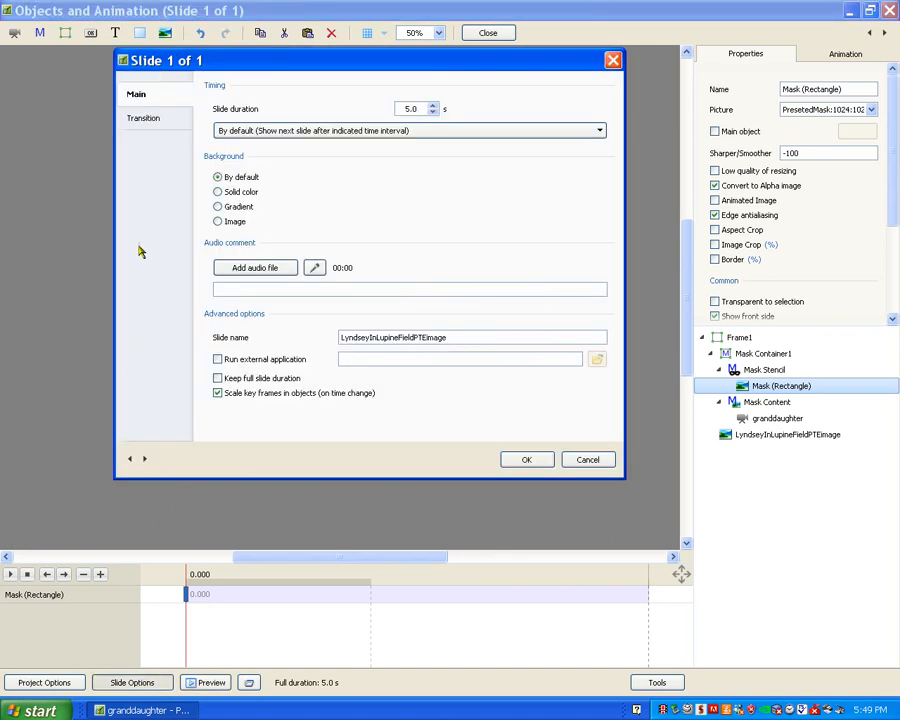
double_click(410, 108)
text(120)
click(536, 459)
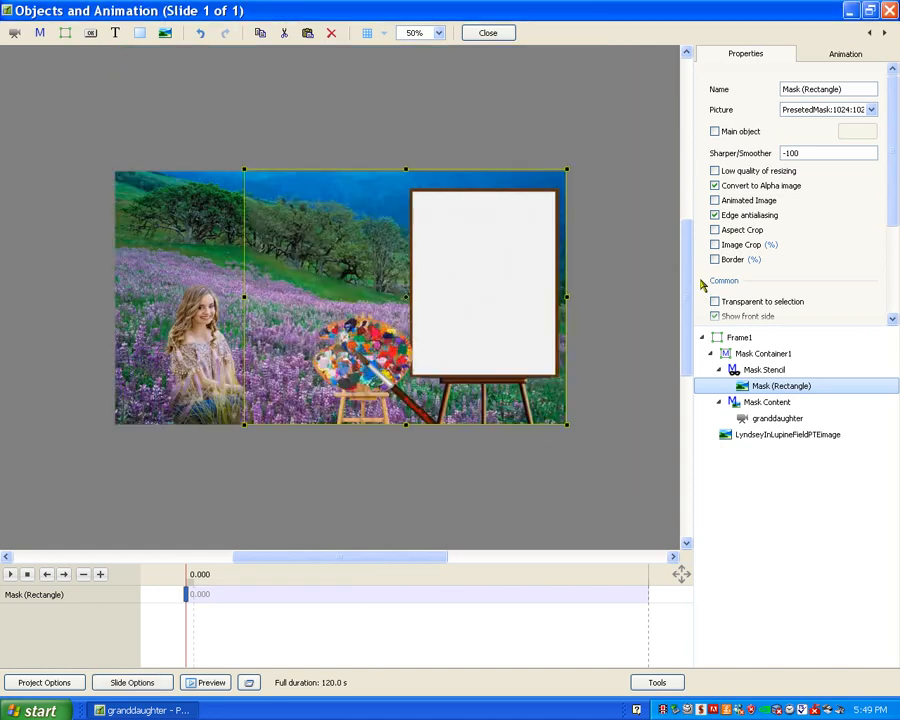
Step: Slow the granddaughter video to a speed of 50 in its time range settings and play the slide preview
click(775, 418)
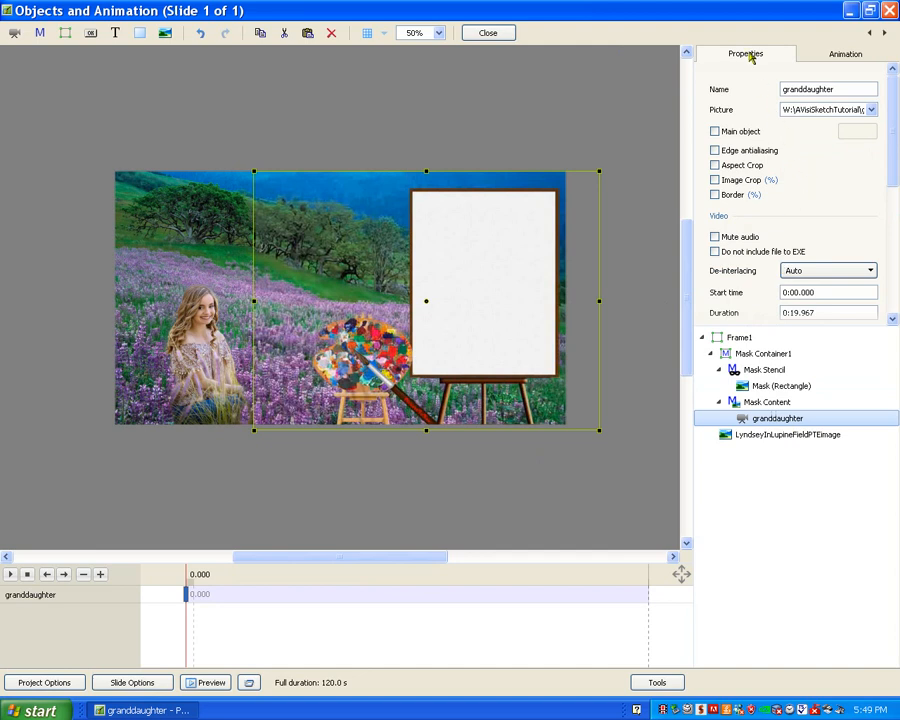
drag(893, 149, 844, 195)
click(820, 200)
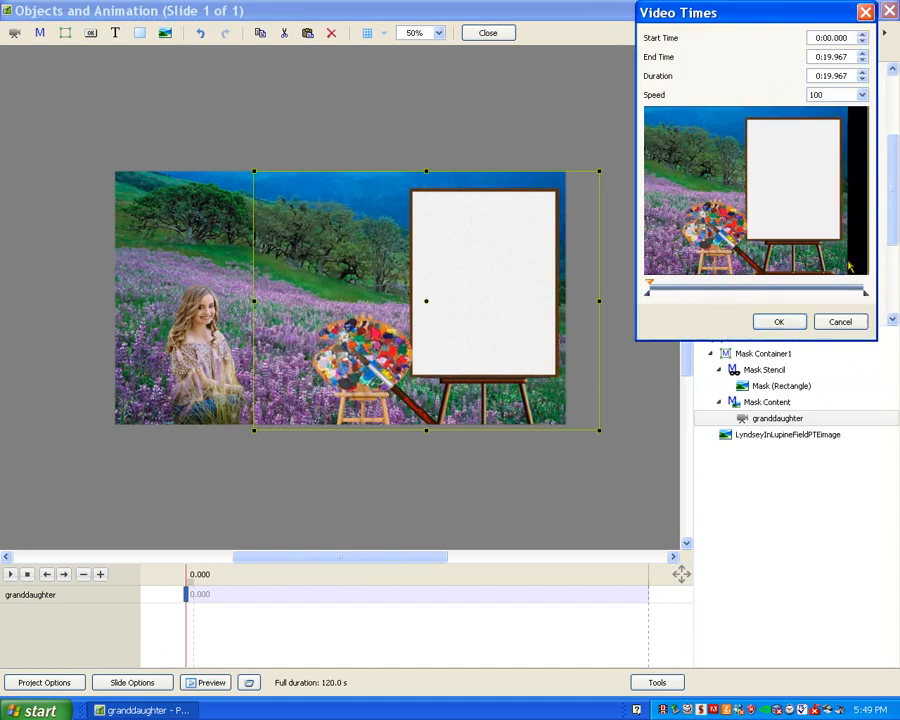
click(862, 94)
drag(817, 111, 799, 121)
click(842, 90)
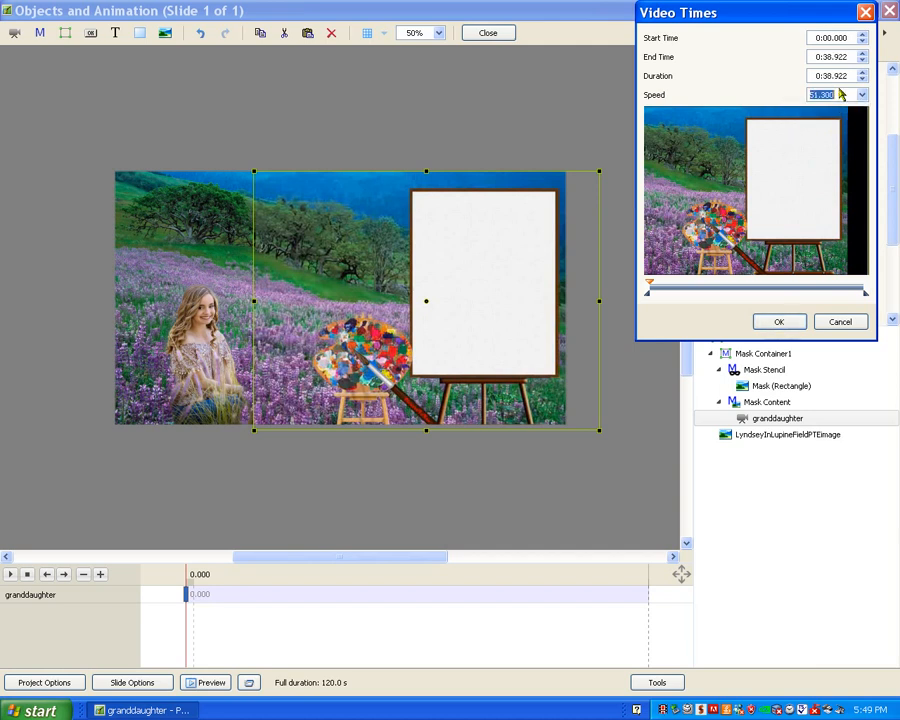
text(50)
click(779, 321)
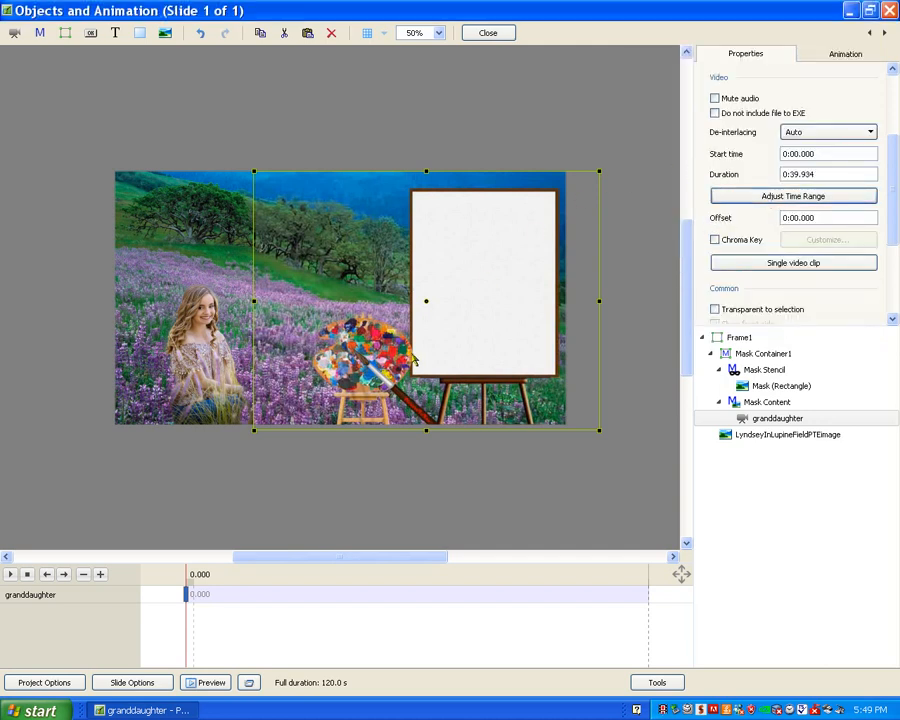
click(487, 33)
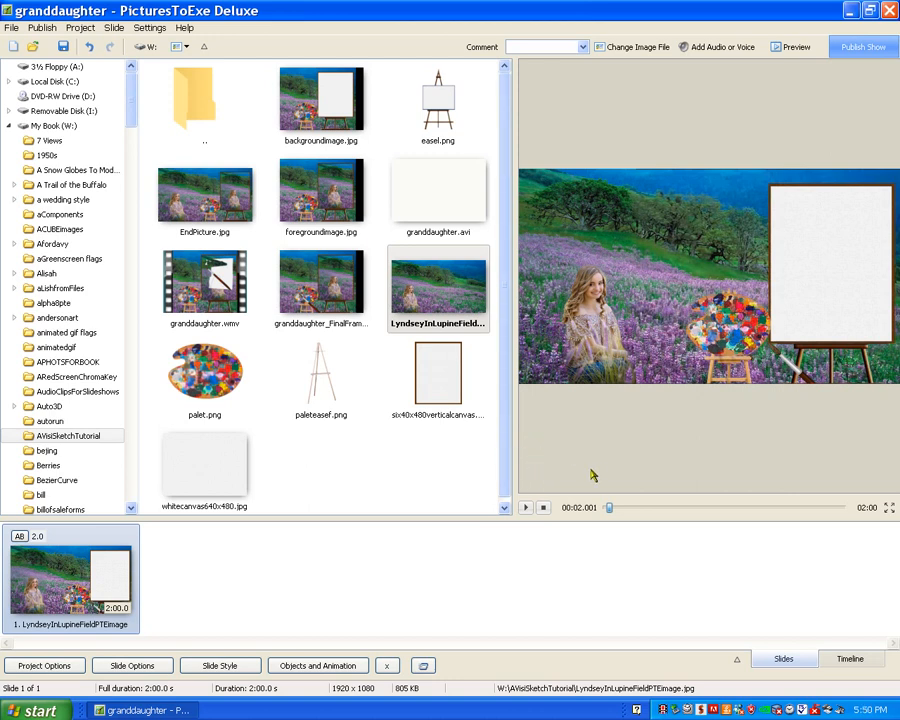
click(525, 508)
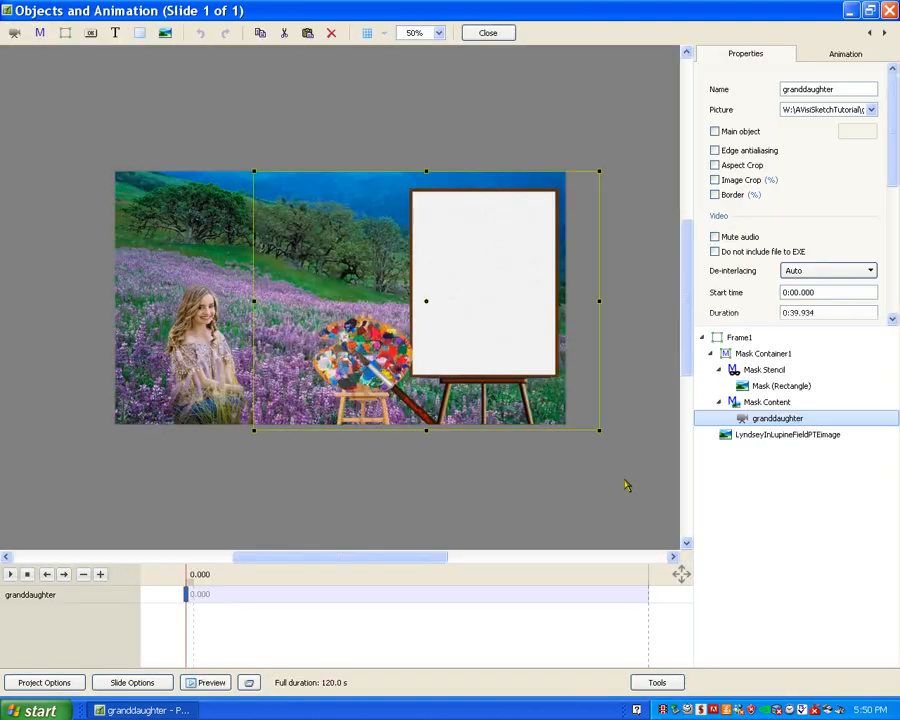
Step: Add two keyframes to Frame1 after the painting is finished, at 43.587 and 51.611 seconds
mouse_move(188, 631)
mouse_down()
mouse_move(261, 654)
mouse_move(325, 658)
mouse_move(355, 645)
mouse_up()
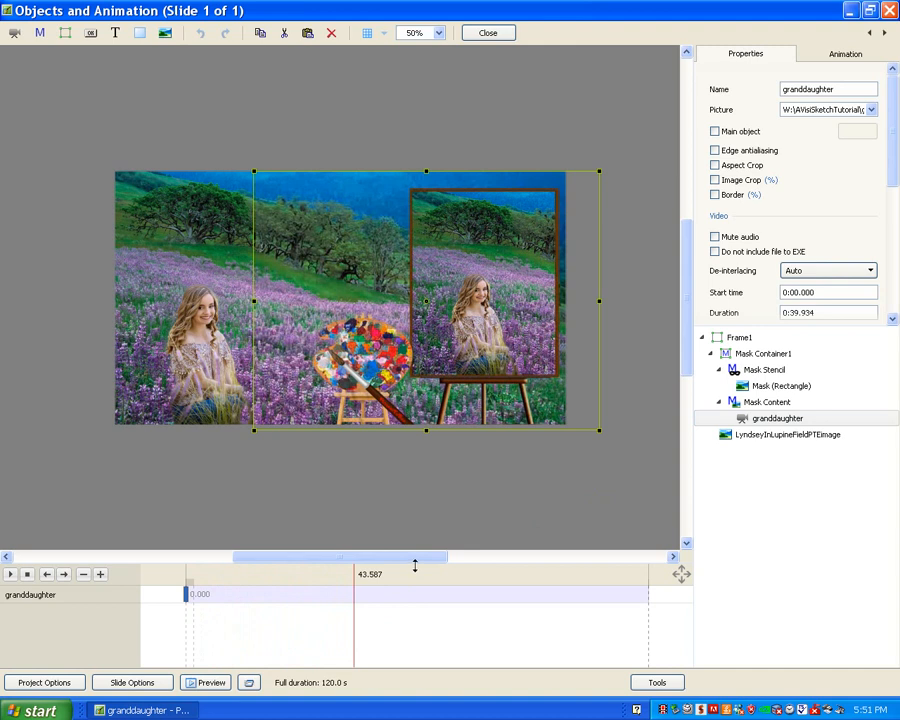
click(740, 338)
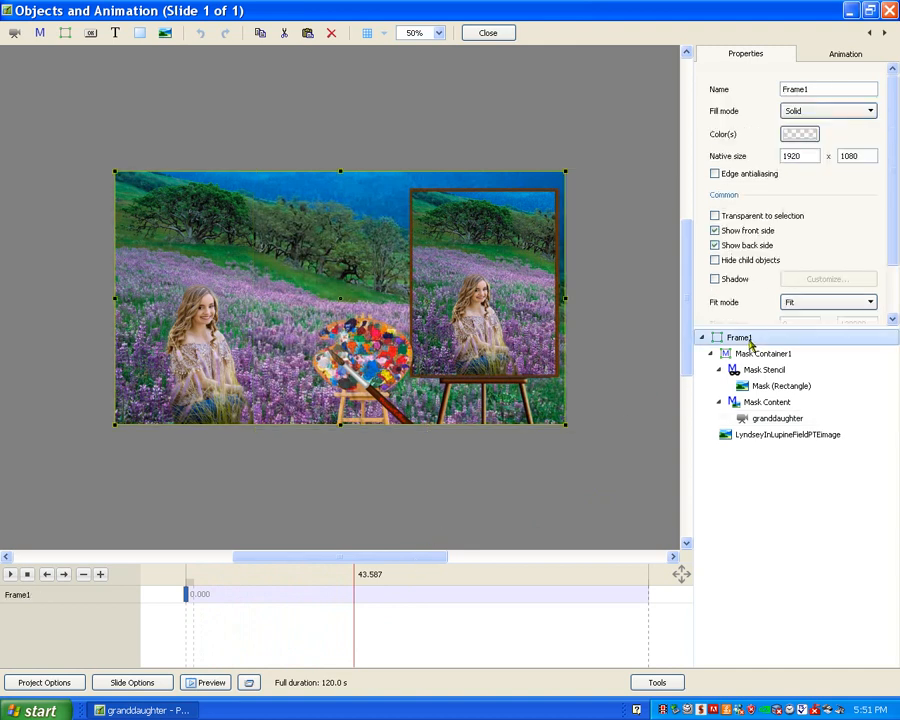
key(Insert)
click(386, 610)
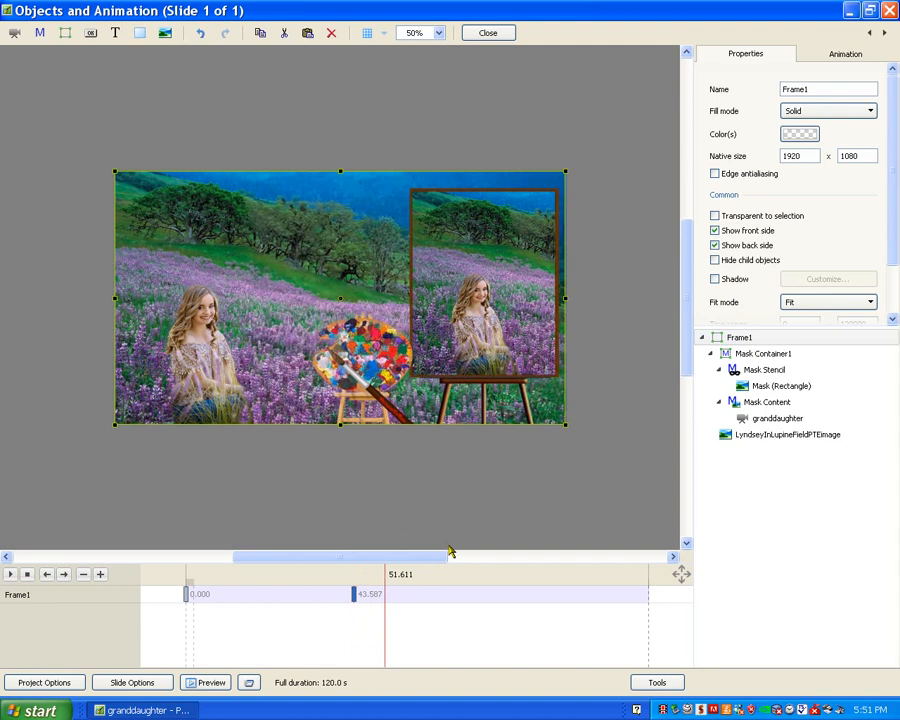
key(Insert)
Step: Enlarge and reposition Frame1 at the 51.611-second keyframe so the framed painting fills the slide's full height near its right edge
click(717, 336)
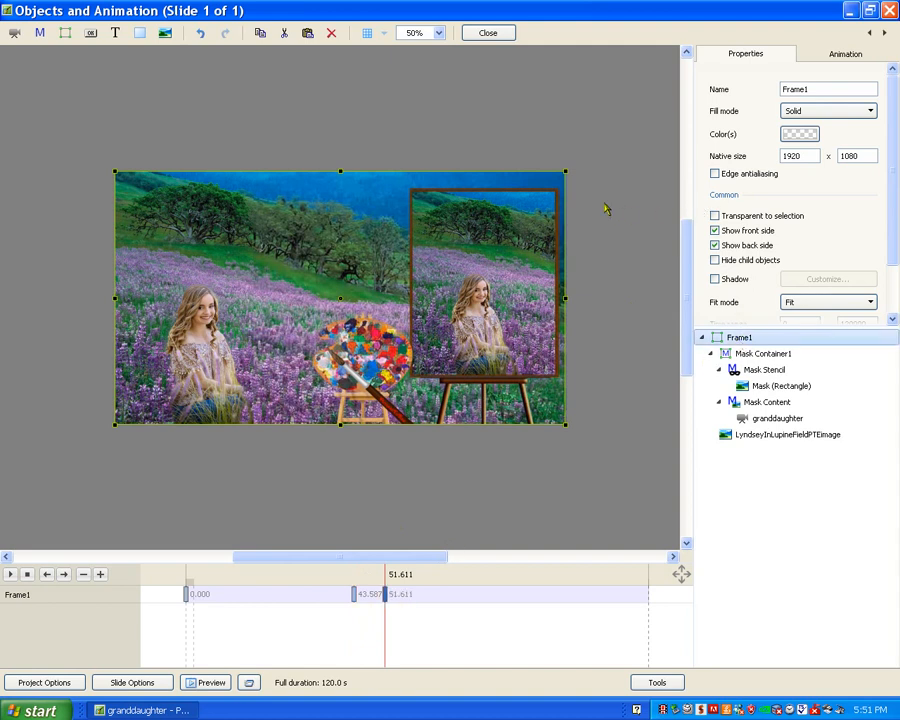
drag(565, 172, 664, 116)
drag(558, 228, 458, 241)
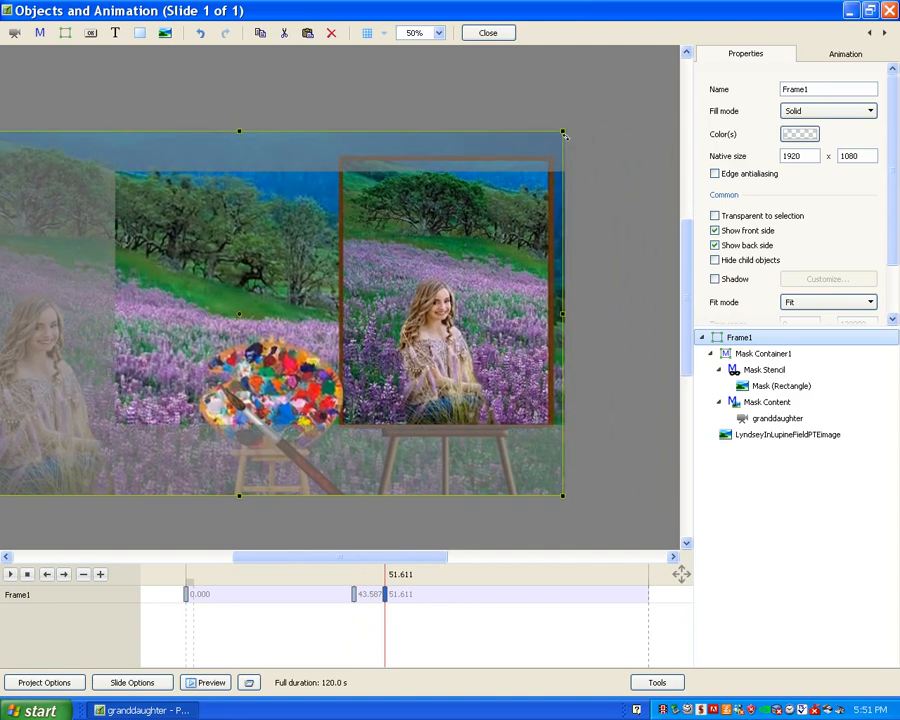
drag(561, 132, 548, 151)
drag(512, 195, 533, 198)
drag(567, 146, 560, 150)
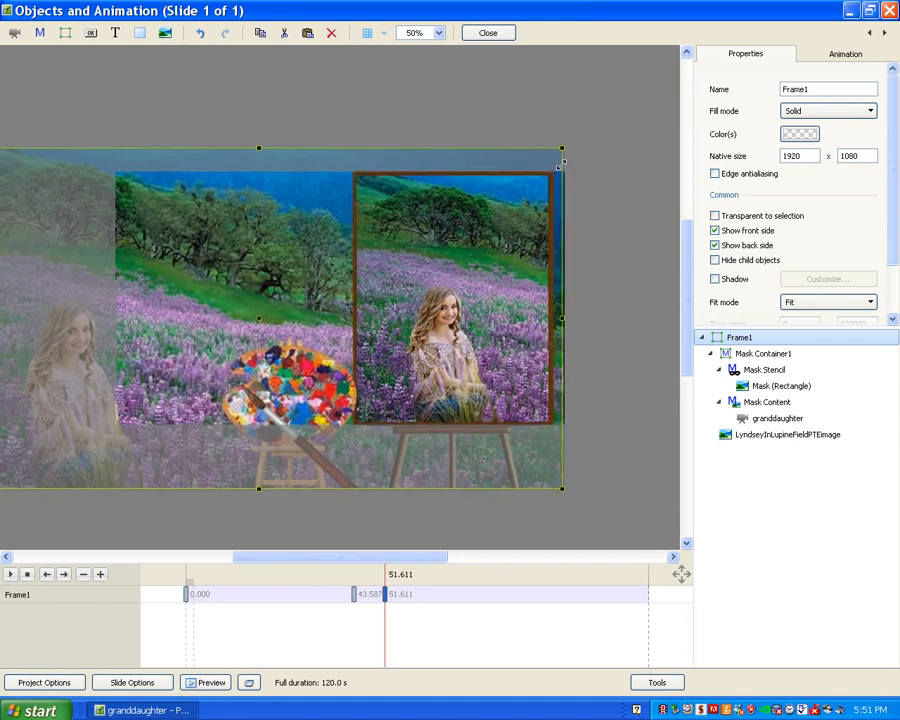
drag(523, 203, 531, 207)
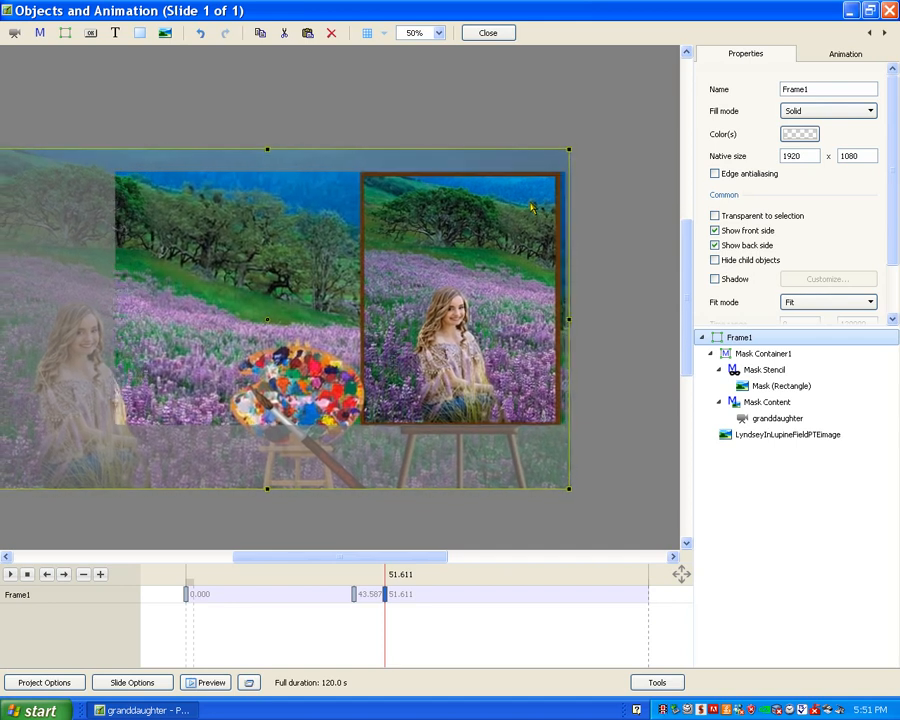
drag(572, 149, 568, 151)
drag(535, 223, 535, 220)
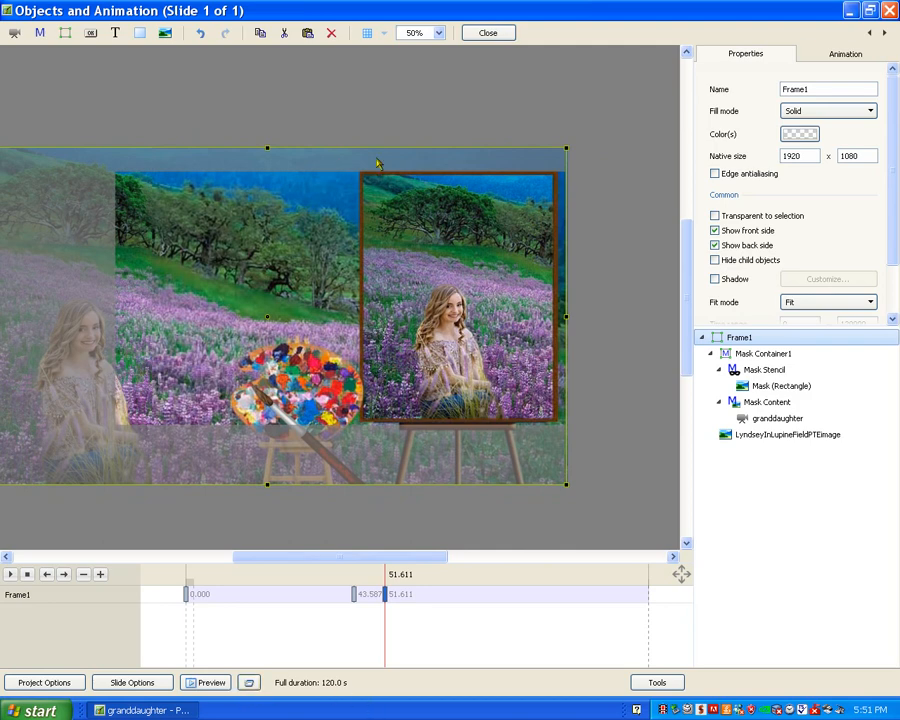
Step: Close the object editor and play the slide preview from about 26 seconds to check the zoom onto the painting
click(508, 32)
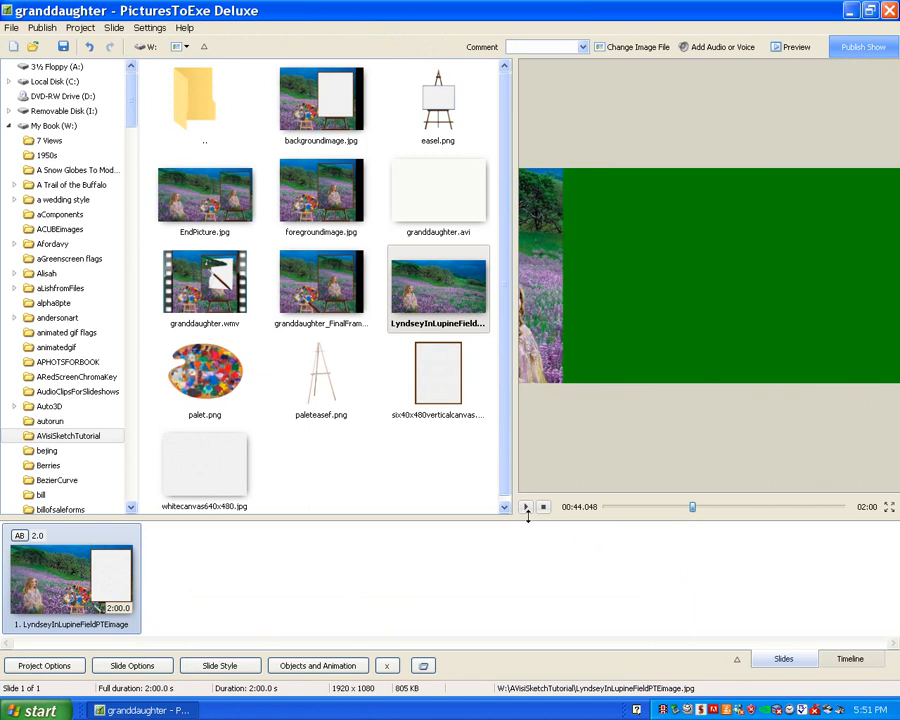
drag(688, 508, 645, 516)
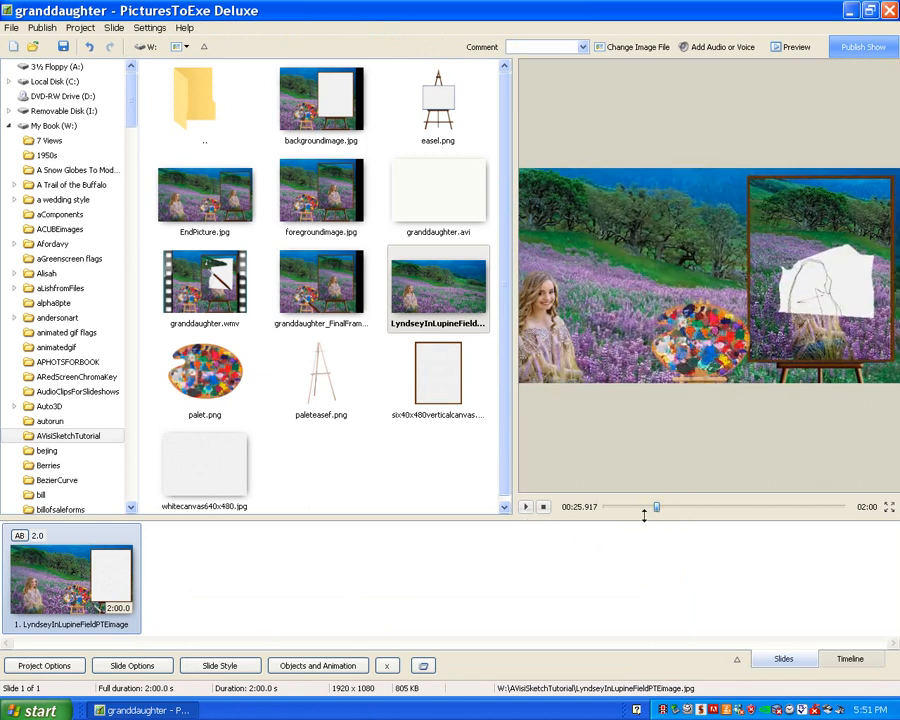
click(526, 507)
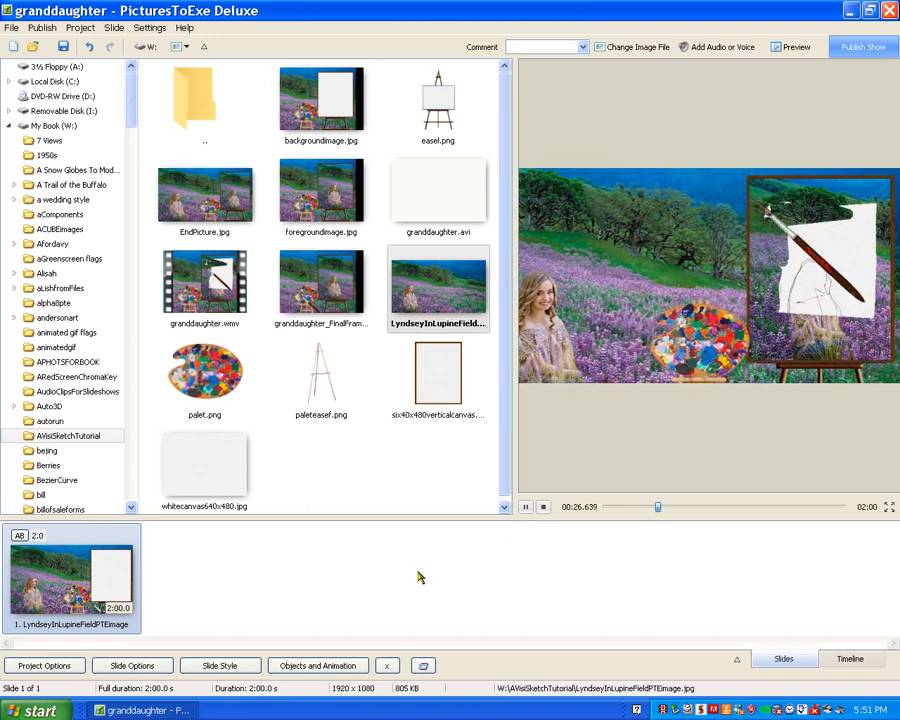